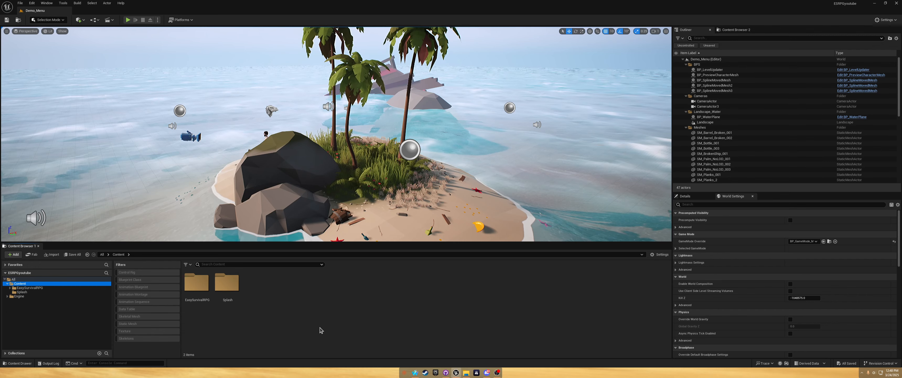
Open the Demo_Blank level from the EasySurvivalRPG Maps folder
click(287, 302)
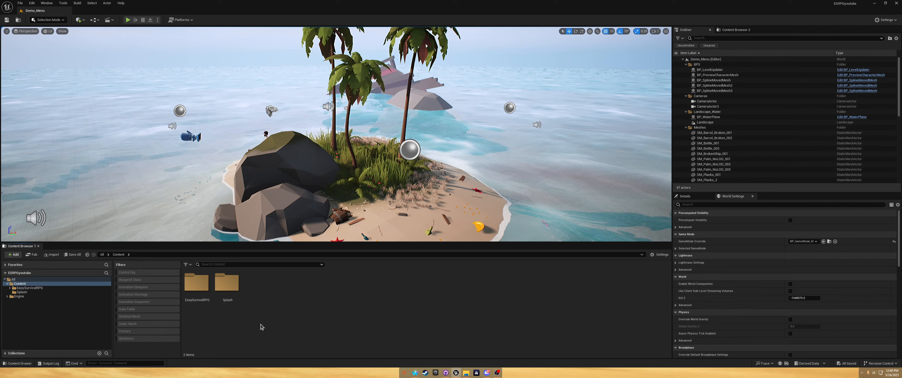
double_click(196, 282)
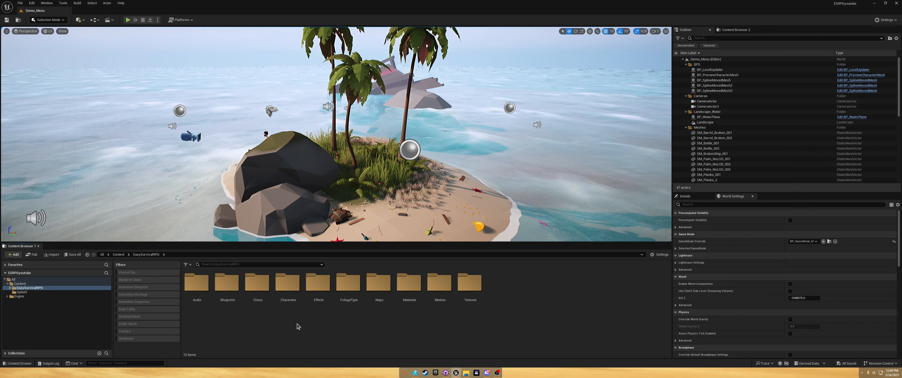
double_click(382, 293)
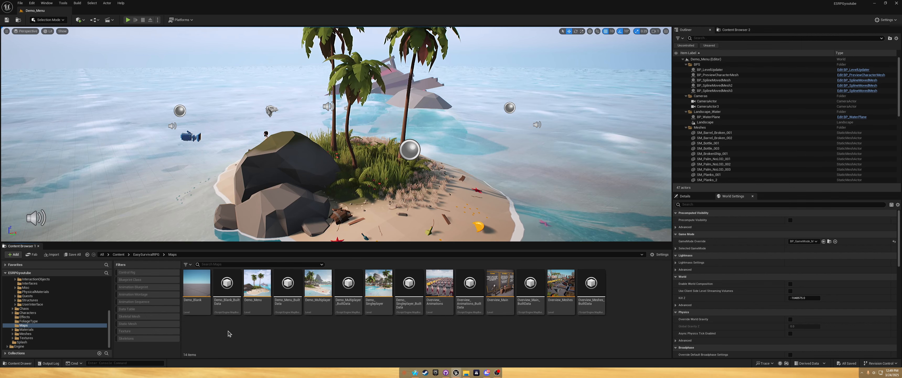
double_click(203, 283)
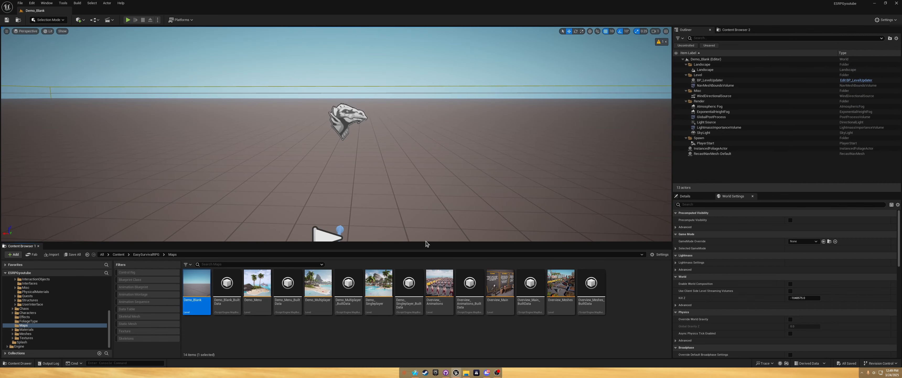
Play-test the Demo_Blank level by running and jumping with the survivor character, and end the play session
right_drag(419, 213, 401, 224)
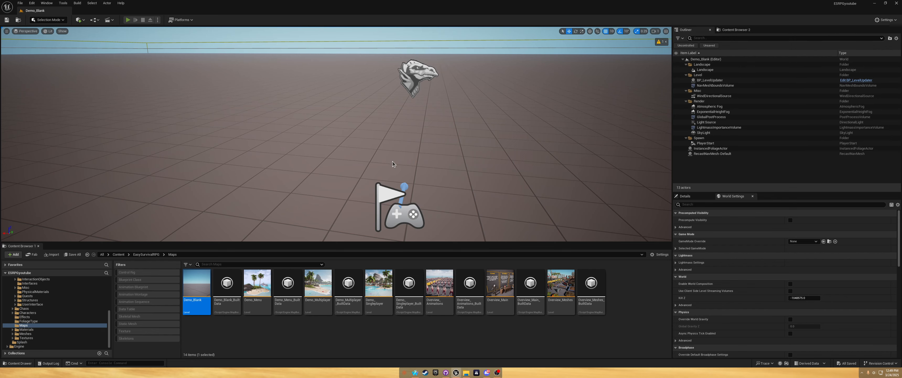
key(alt+p)
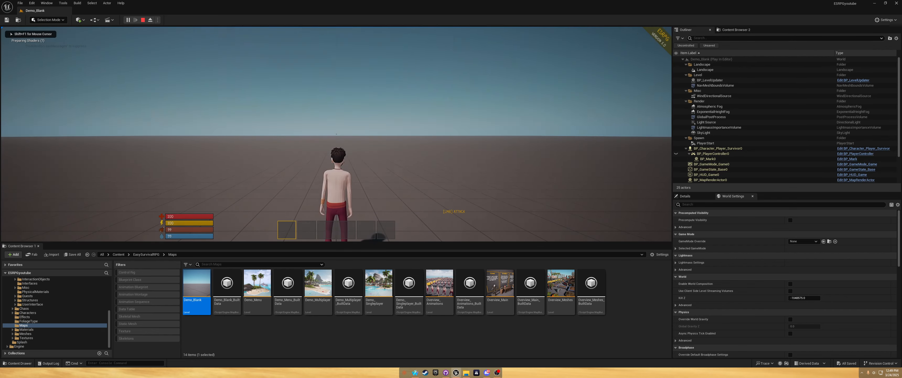
key(shift+w)
key(d)
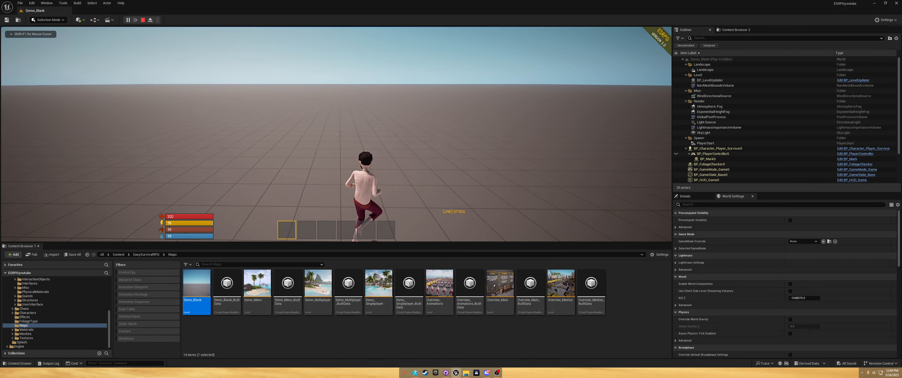
key(space)
key(w)
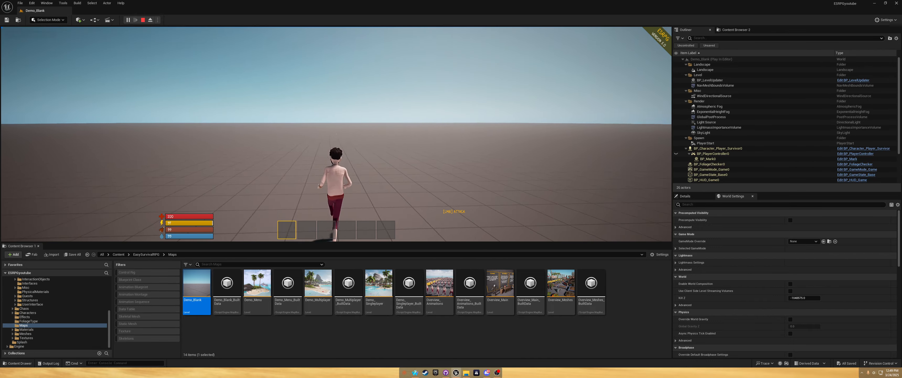
key(a)
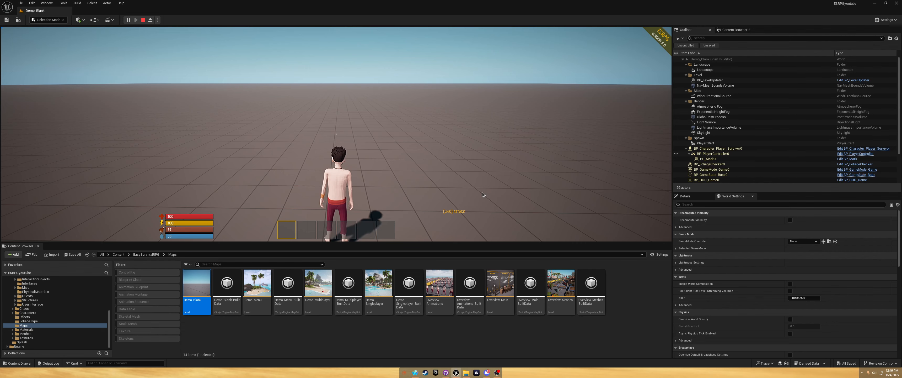
key(Escape)
Add the Third Person blueprint feature pack to the project's Content folder
scroll(42, 315, up, 5)
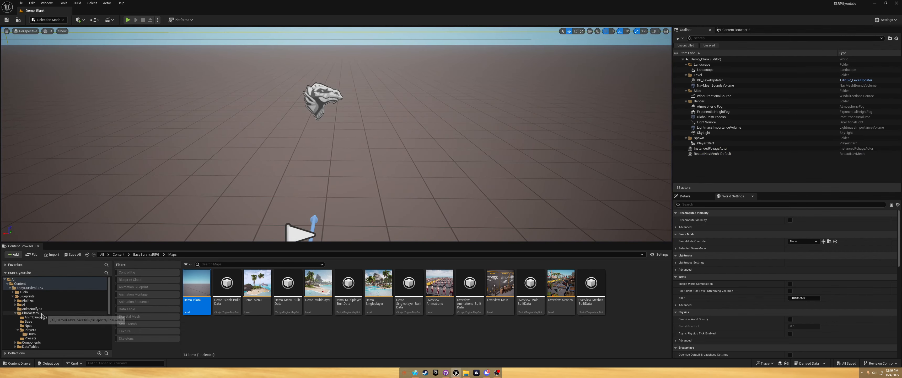
click(11, 288)
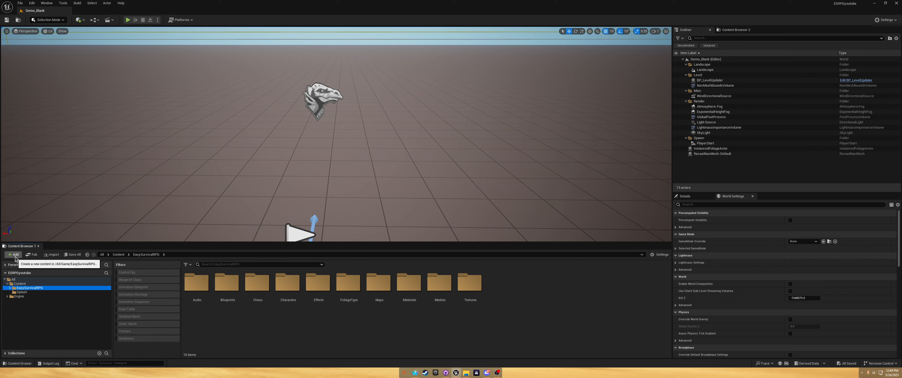
click(20, 283)
click(13, 255)
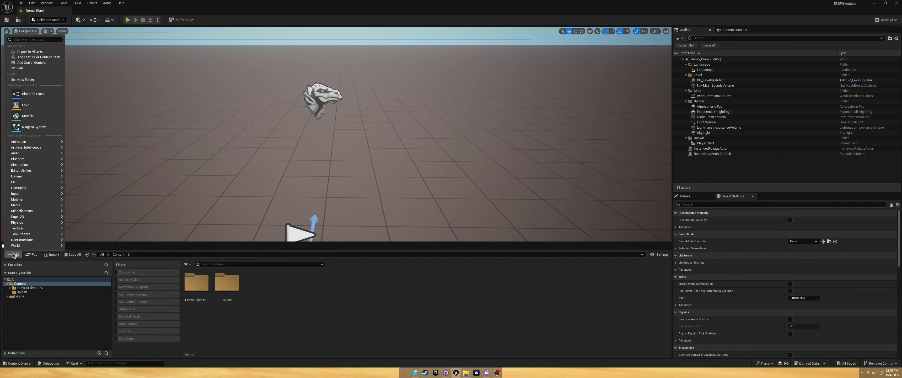
click(41, 57)
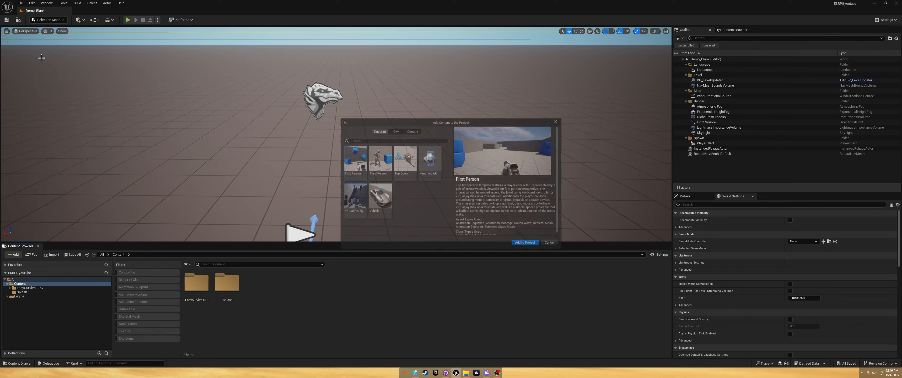
click(377, 161)
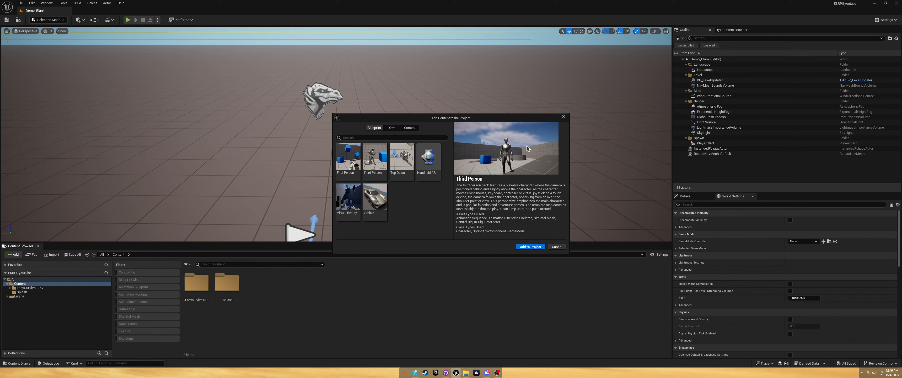
click(532, 247)
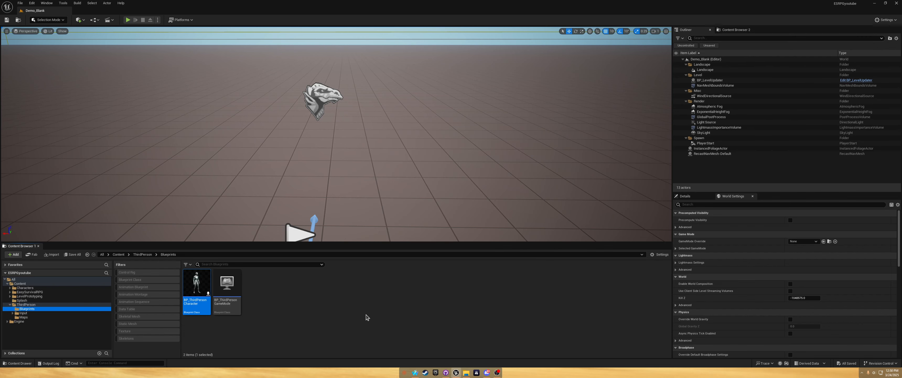
Start retargeting animations from A_Jess_AO_D in the EasySurvivalRPG Characters/Jess/Animations folder
click(11, 304)
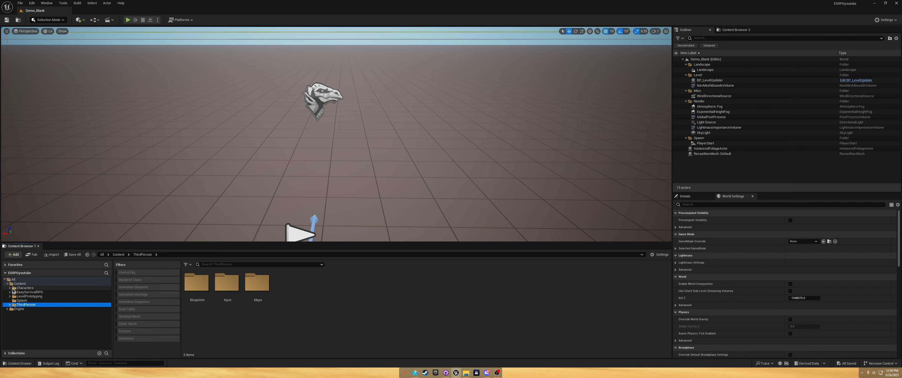
click(28, 291)
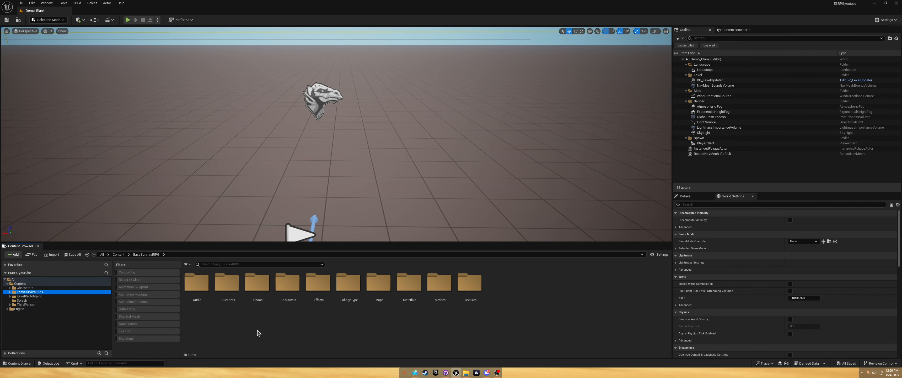
double_click(288, 282)
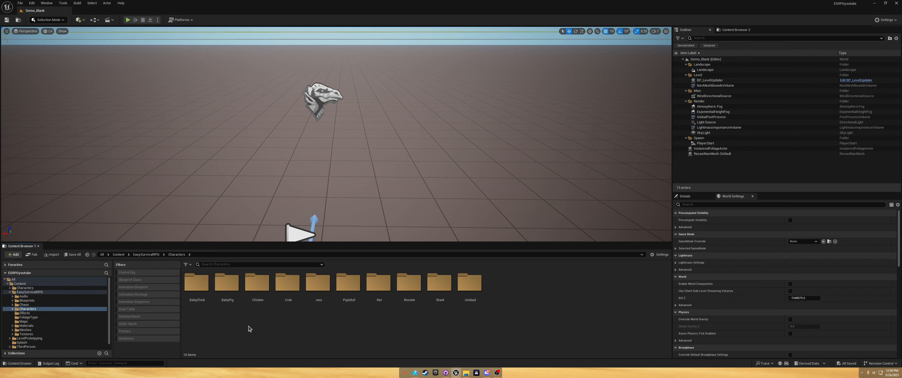
double_click(317, 297)
double_click(195, 287)
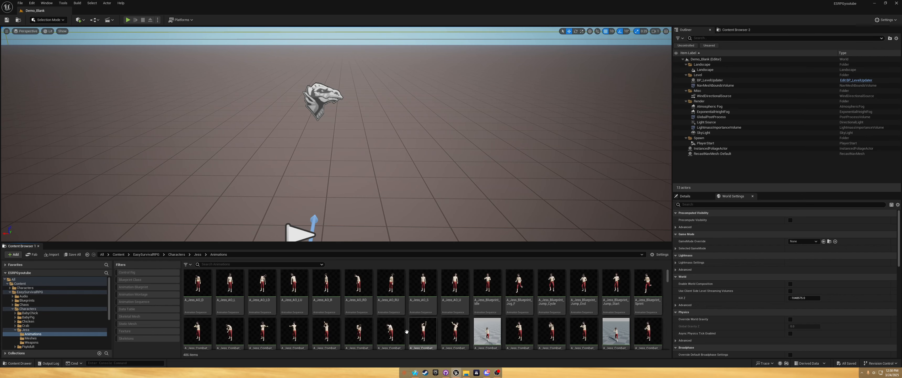
right_click(192, 288)
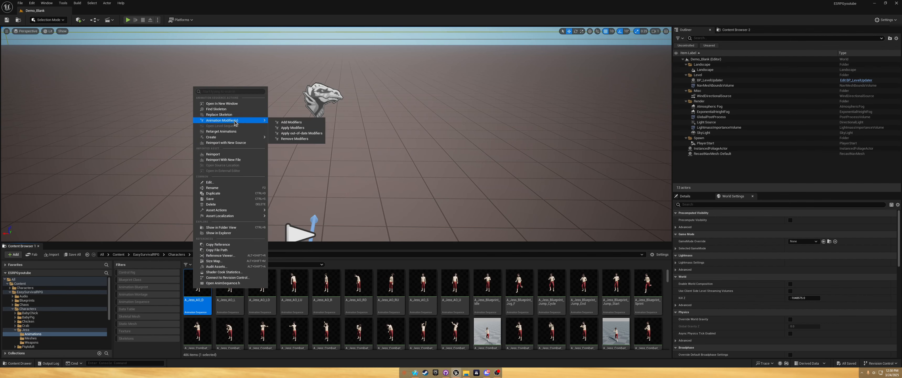
click(224, 132)
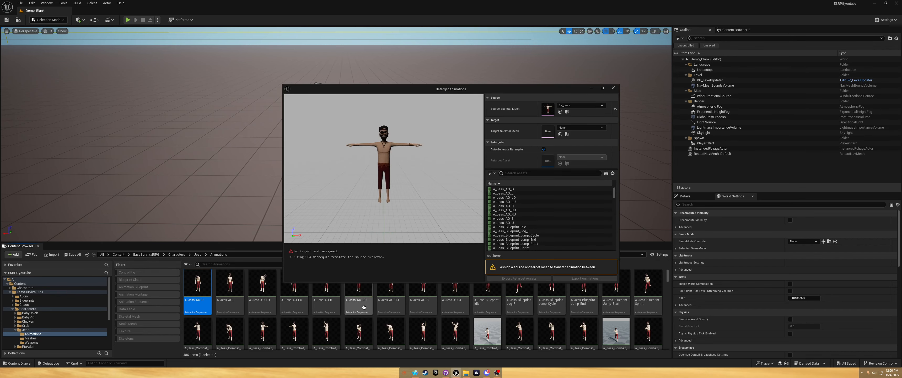
Look through the Jess animations offered for retargeting and assign SKM_Manny as the target skeletal mesh
scroll(558, 221, down, 10)
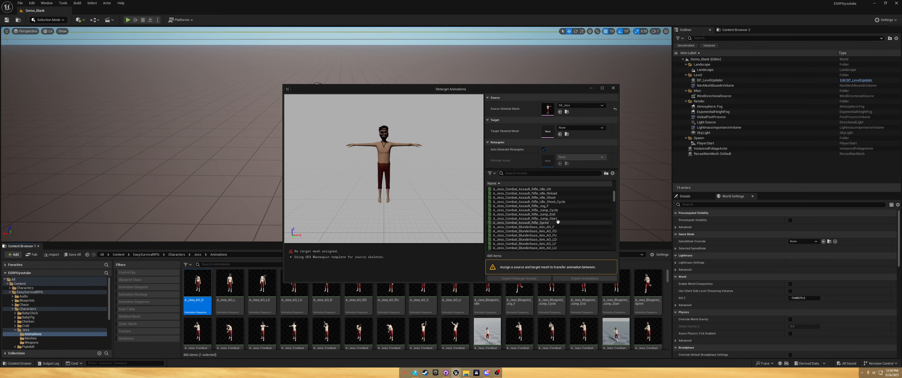
scroll(556, 219, up, 10)
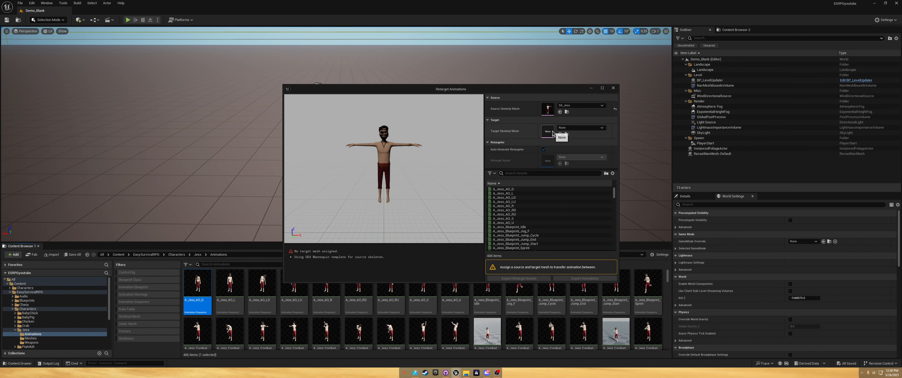
click(574, 128)
text(ma)
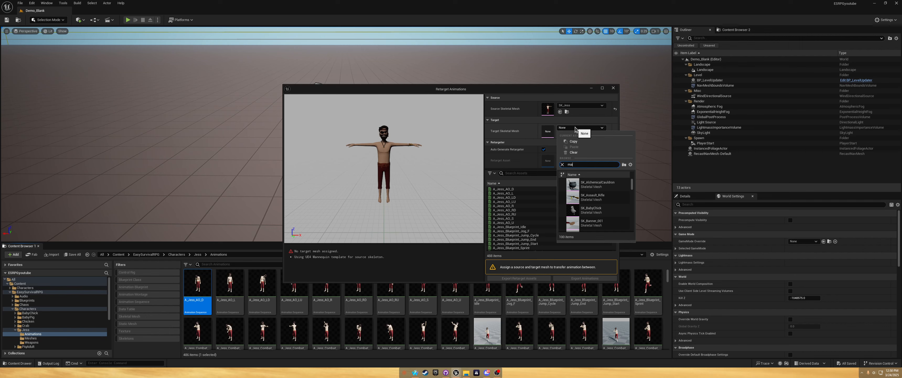
text(nny)
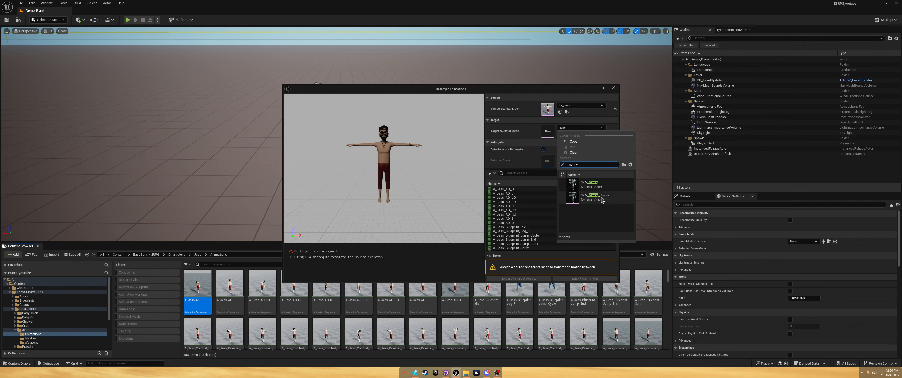
click(595, 185)
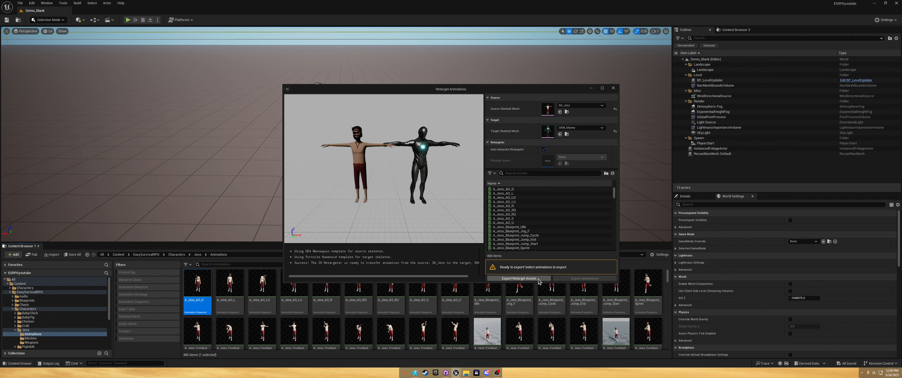
Create a new folder named RetargetedAnims directly under the project's Content folder
click(10, 293)
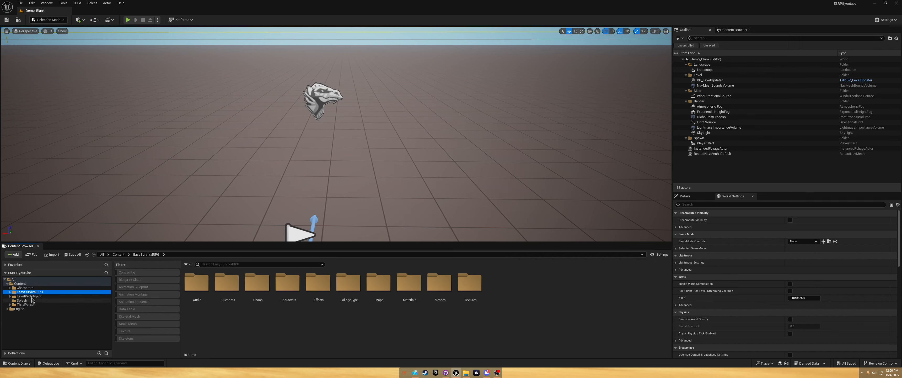
click(20, 283)
right_click(24, 284)
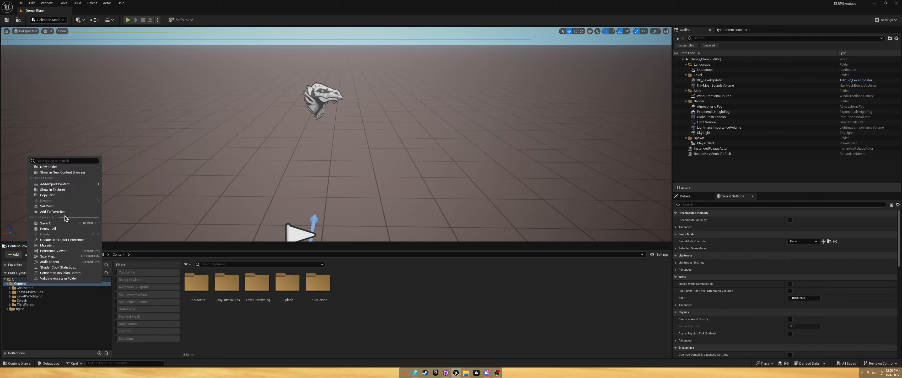
click(64, 168)
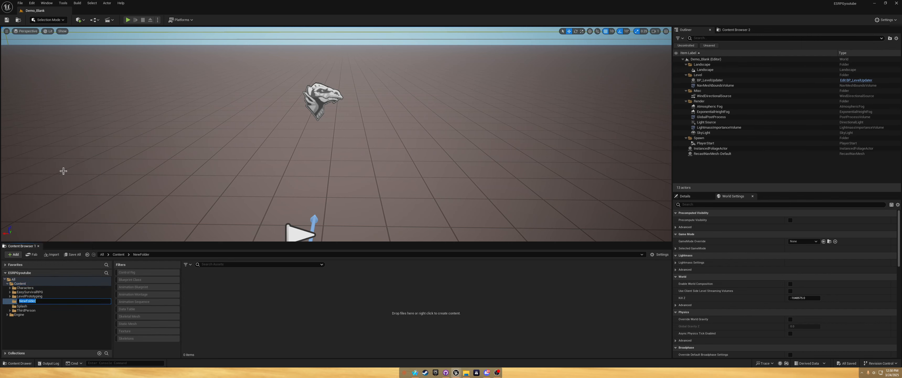
text(RetargetedAnims)
key(Return)
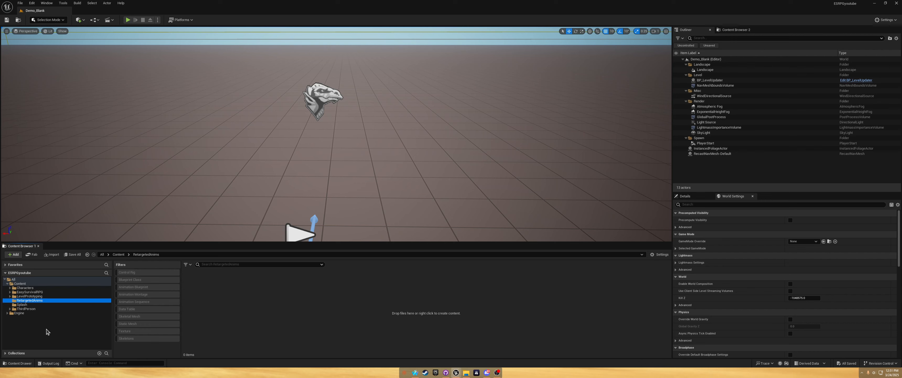
Create two subfolders named UE5 and Synty inside the RetargetedAnims folder
right_click(214, 296)
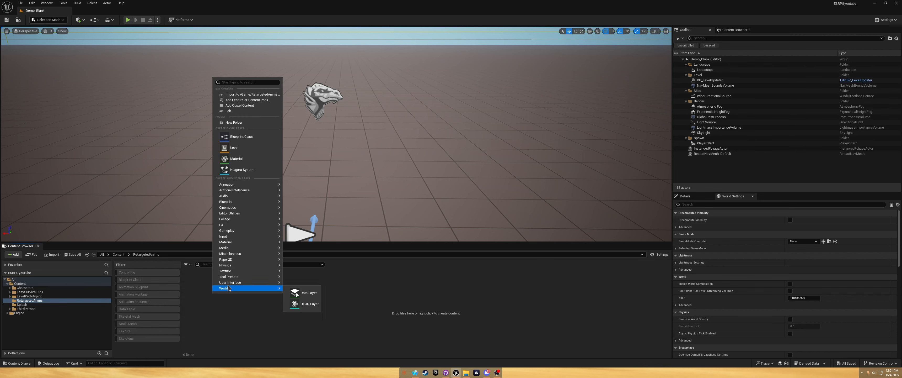
click(241, 123)
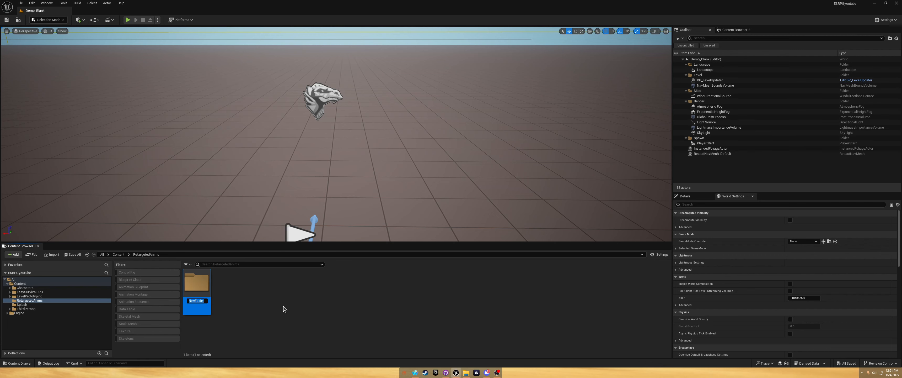
text(UE5)
key(Return)
right_click(284, 308)
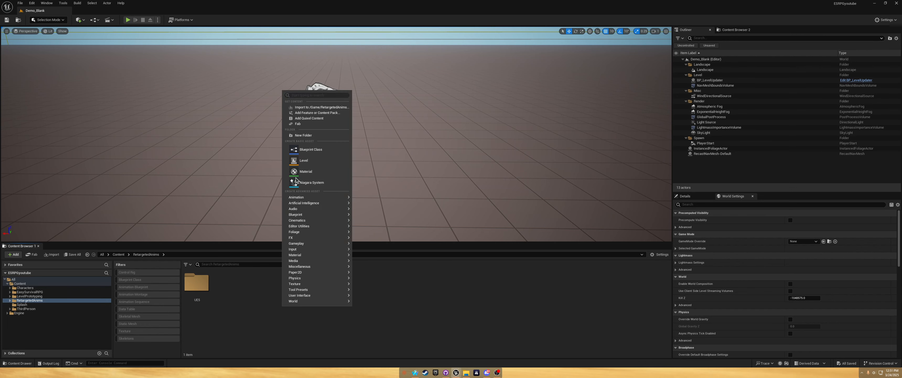
click(298, 140)
text(Synty)
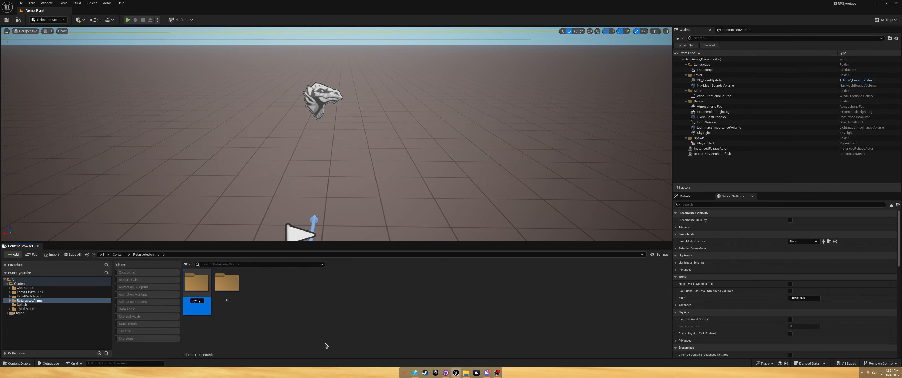
key(Return)
click(283, 323)
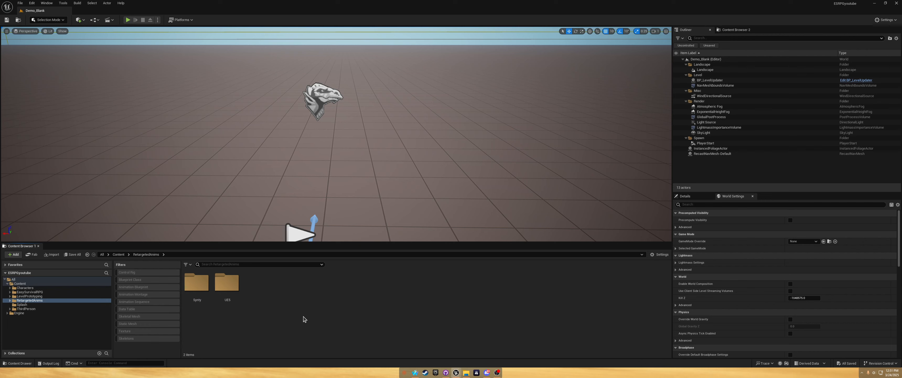
Create a third subfolder named UE4 inside the RetargetedAnims folder, alongside UE5 and Synty
right_click(267, 303)
click(309, 135)
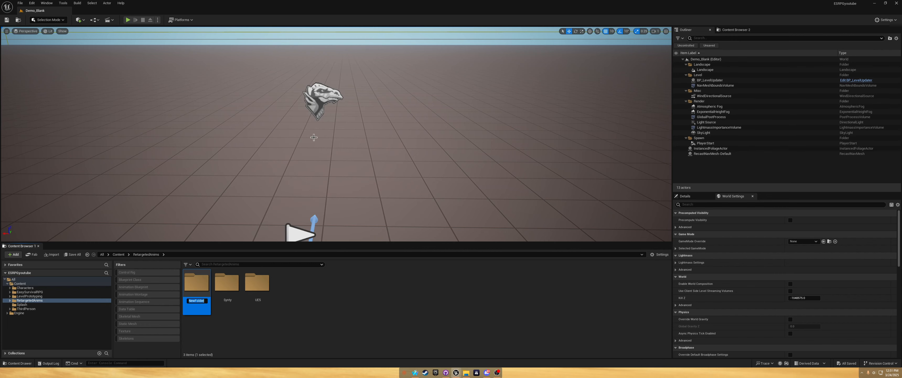
text(UE)
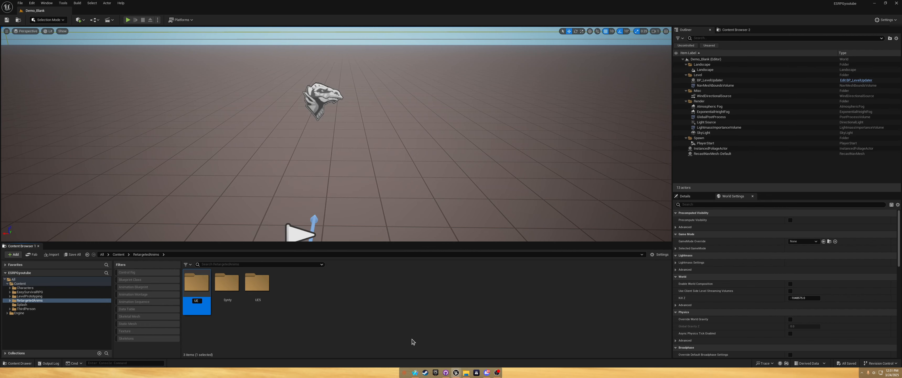
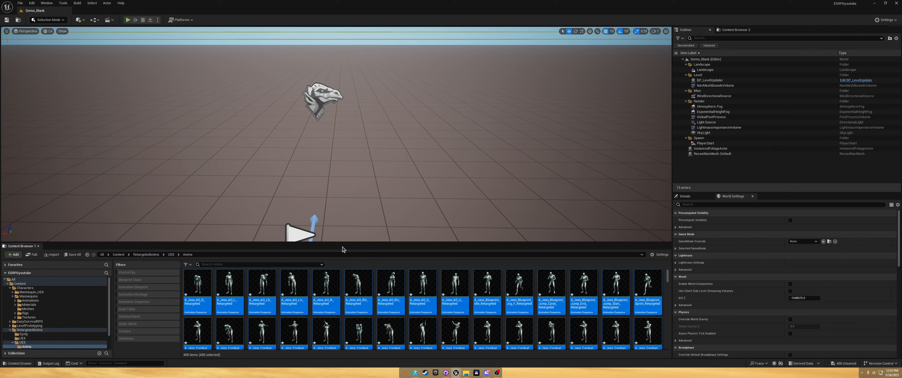
Save all the selected retargeted Jess animations in the RetargetedAnims/UE5/Anims folder
scroll(485, 314, down, 3)
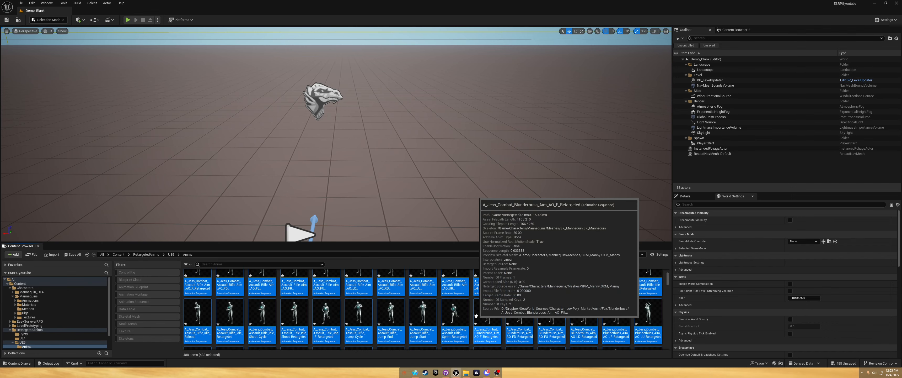
key(ctrl+s)
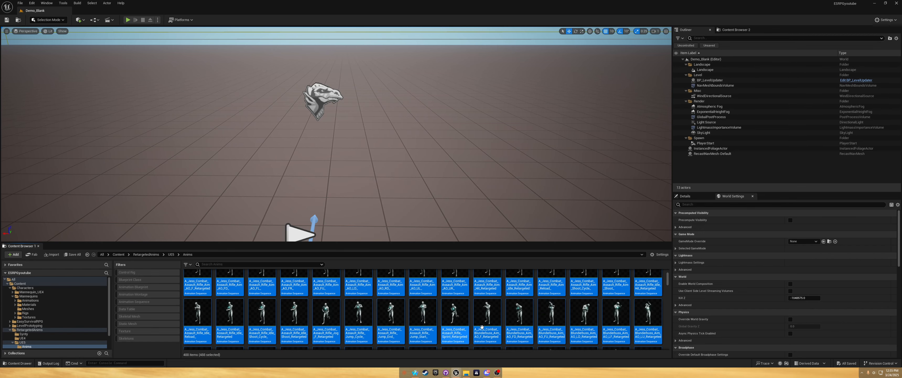
Look through the retargeted animation sequences, blueprints and montages in the UE5 Anims folder
scroll(519, 324, up, 2)
scroll(455, 315, down, 5)
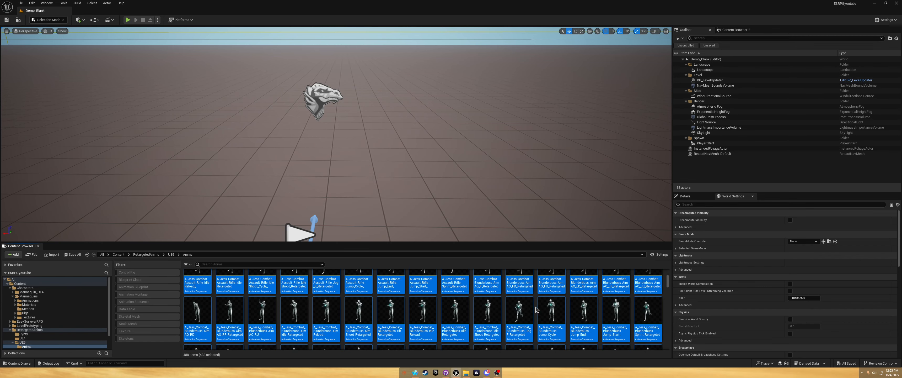
scroll(450, 314, down, 4)
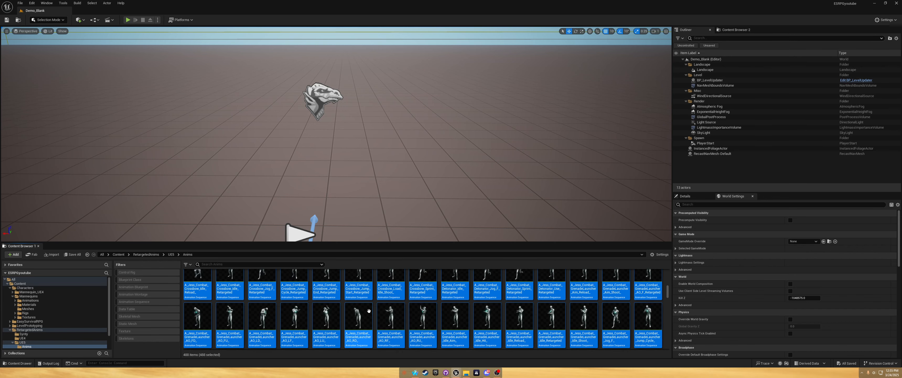
scroll(365, 316, down, 8)
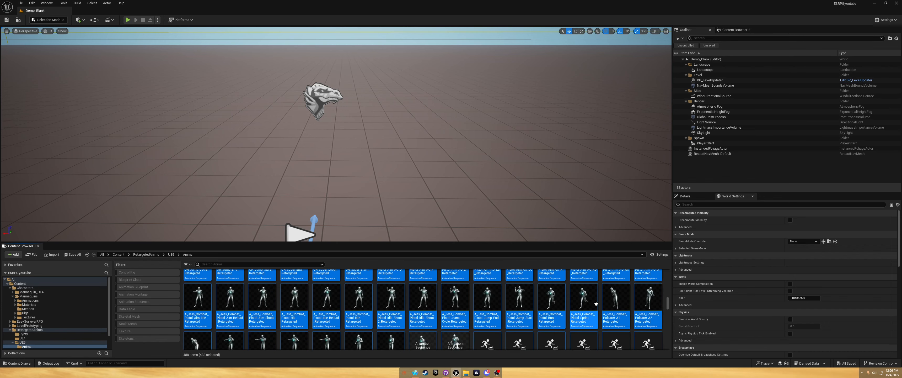
scroll(628, 309, down, 10)
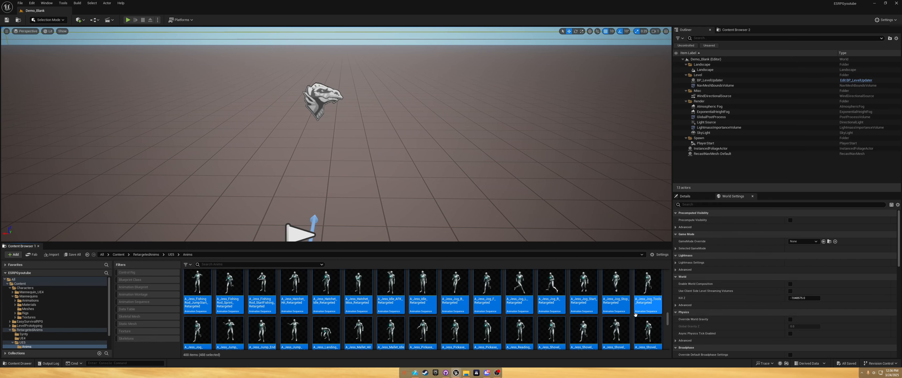
scroll(631, 316, down, 8)
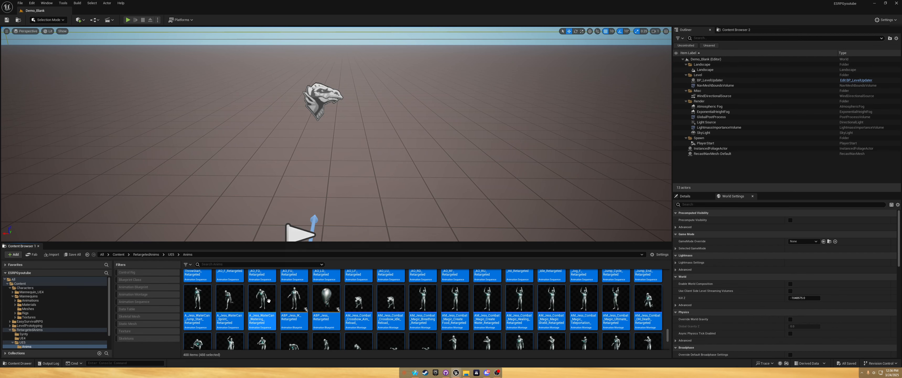
mouse_move(273, 305)
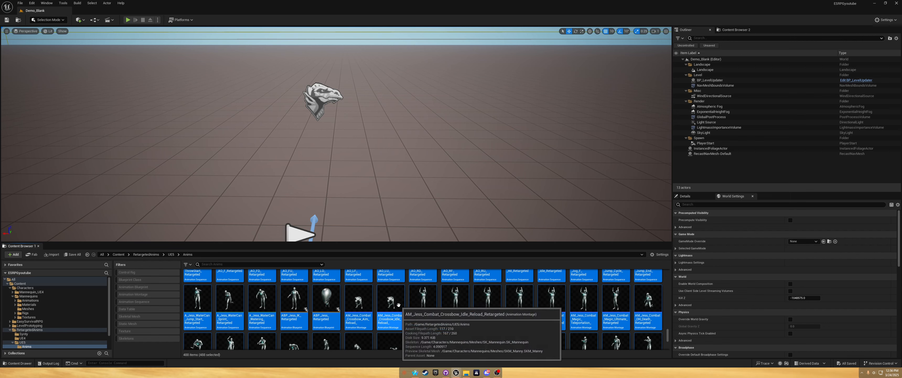
mouse_move(322, 303)
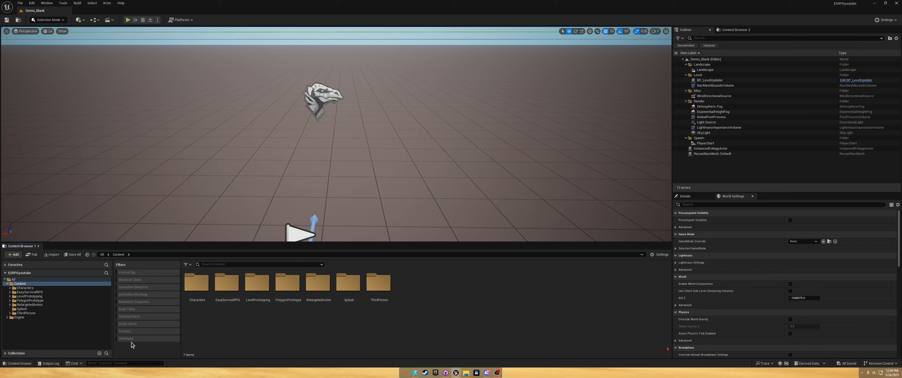
Copy the name of the SK_Character_Dummy_Male_01 skeletal mesh in the PolygonPrototype Meshes/Characters folder, leaving the name unchanged
click(23, 300)
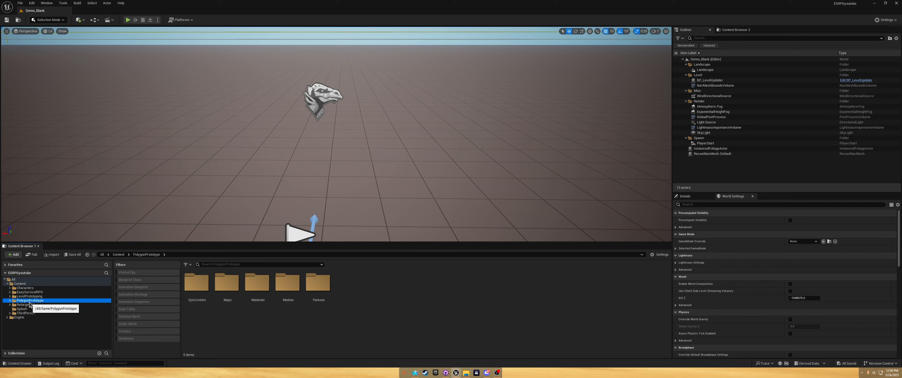
double_click(287, 283)
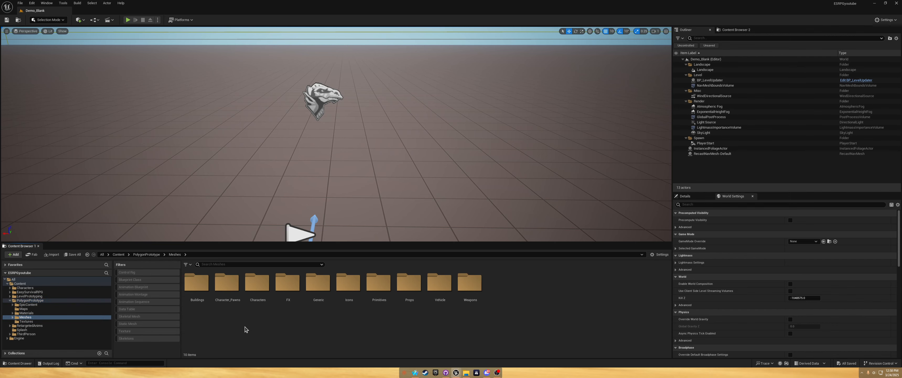
double_click(257, 289)
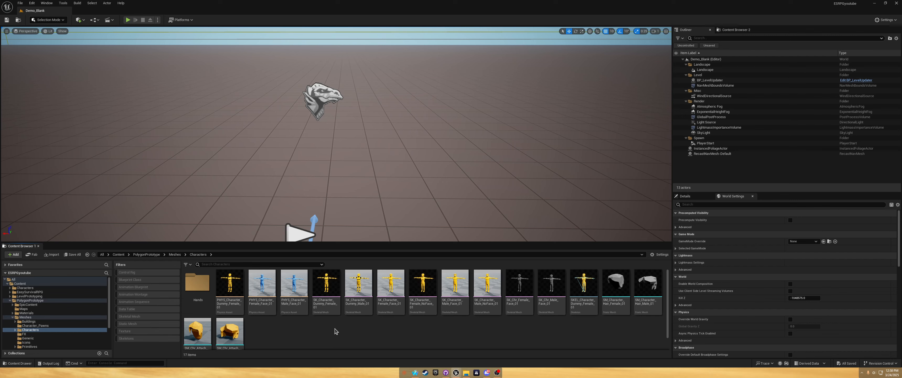
click(354, 301)
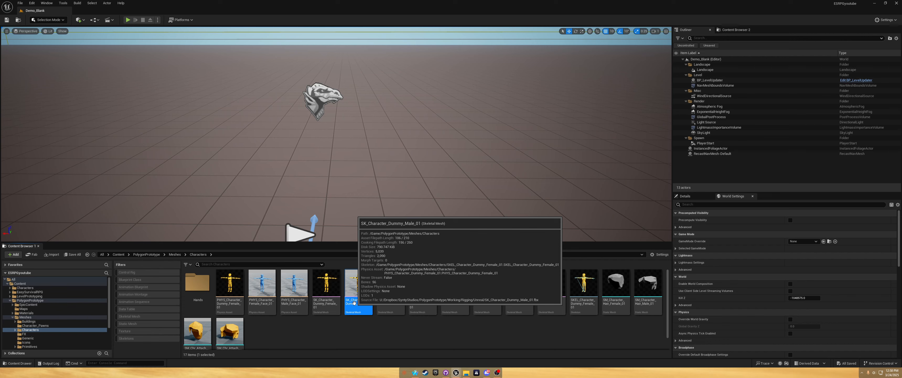
key(F2)
key(ctrl+c)
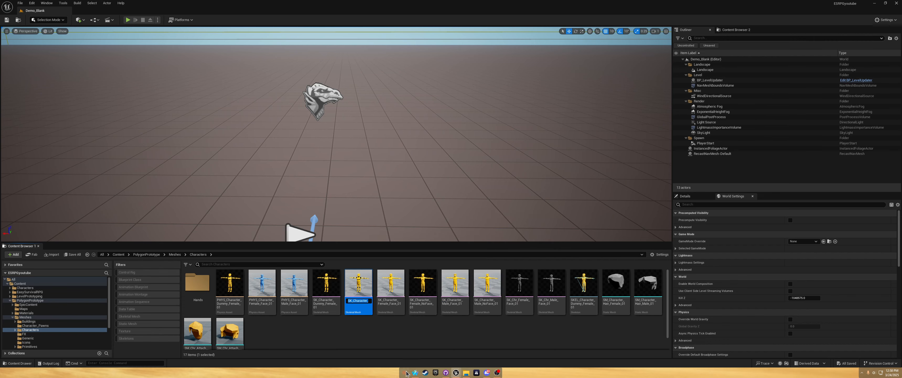
click(403, 335)
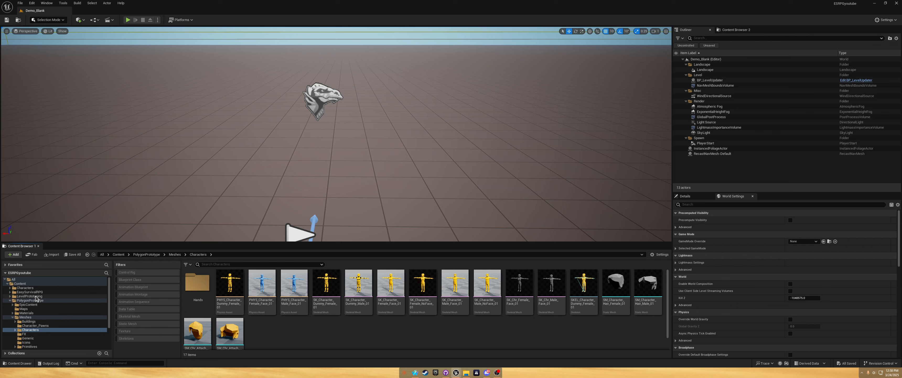
Start retargeting animations from A_Jess_AO_D in the EasySurvivalRPG Characters/Jess/Animations folder for the Synty character
click(31, 292)
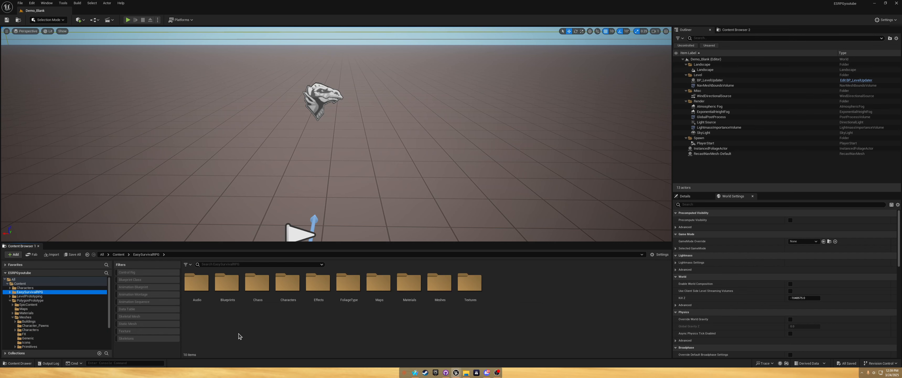
double_click(288, 282)
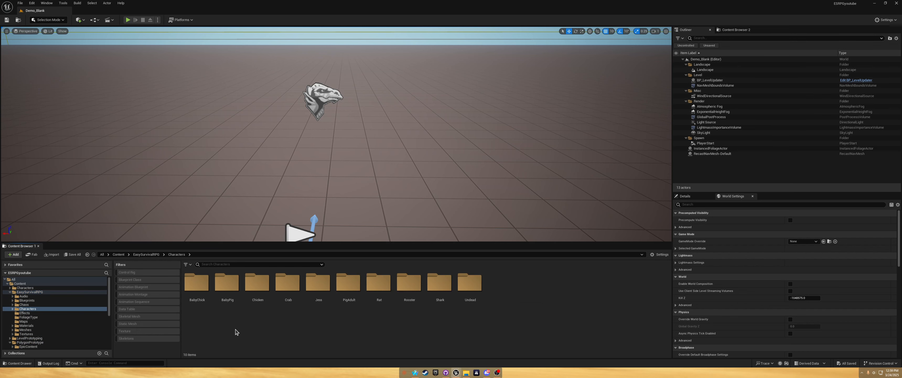
double_click(318, 282)
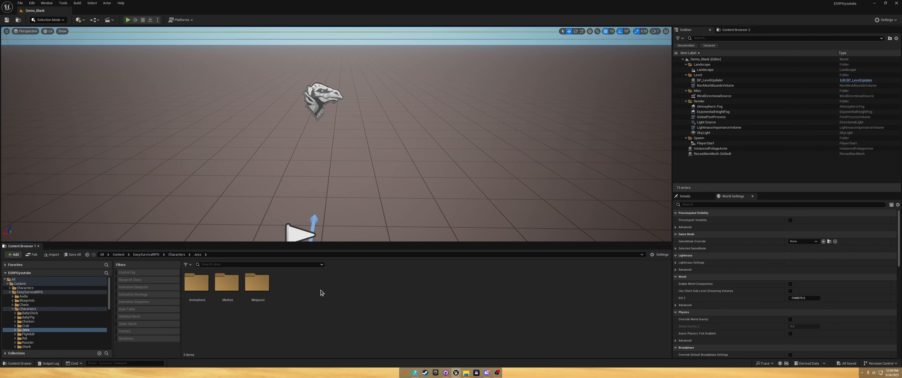
click(195, 287)
double_click(195, 287)
click(191, 292)
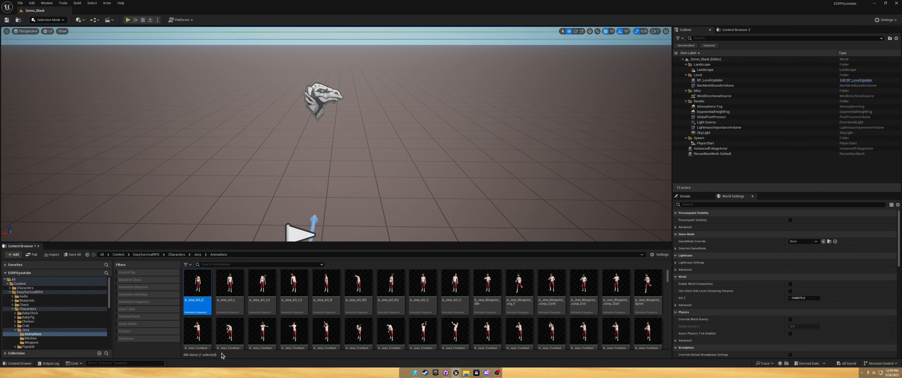
right_click(199, 288)
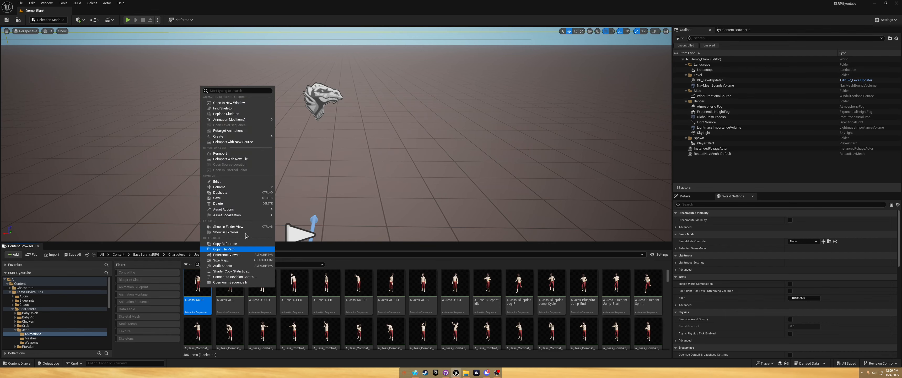
click(237, 131)
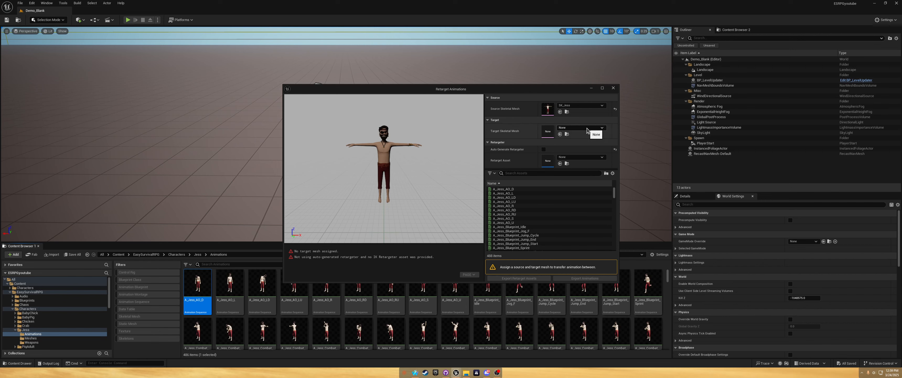
Assign SK_Character_Dummy_Male_01 as the target skeletal mesh and enable Auto Generate Retargeter
click(596, 128)
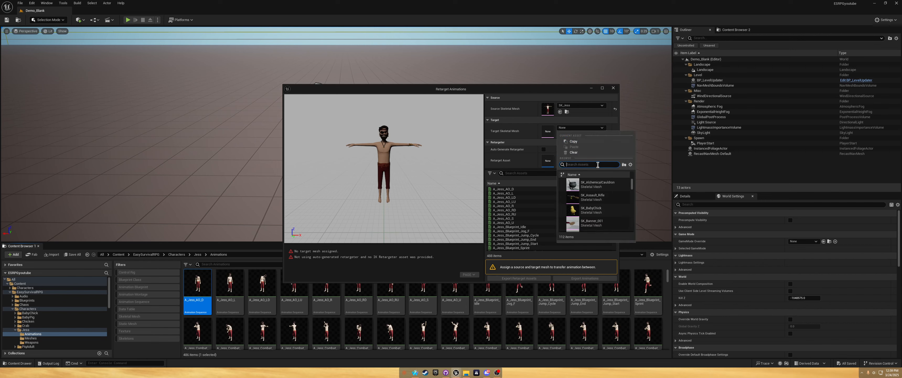
key(ctrl+v)
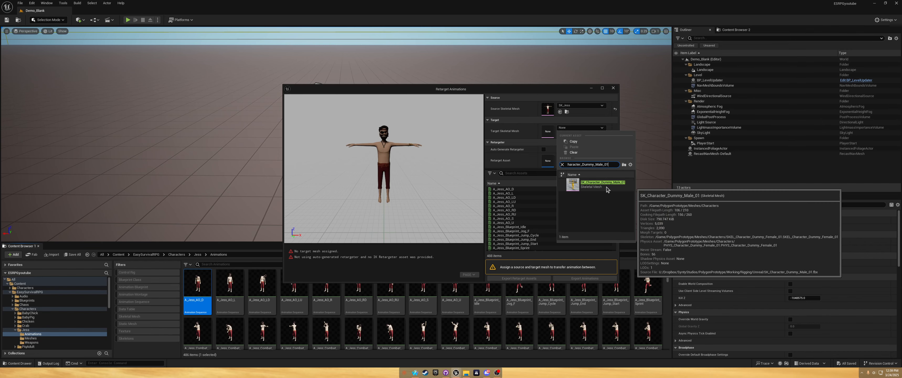
click(597, 188)
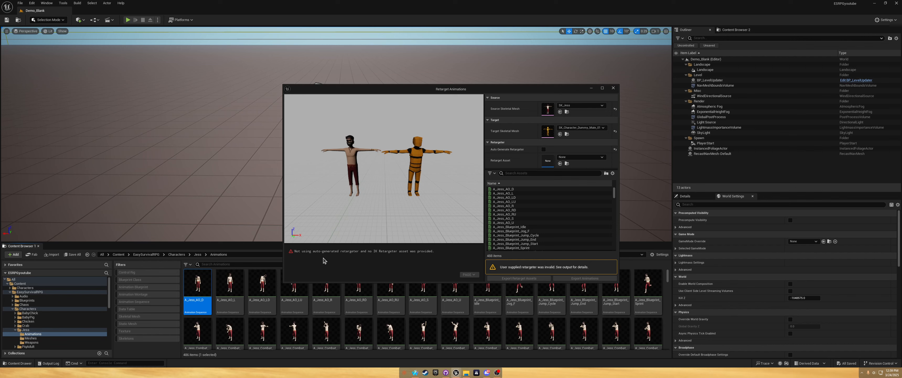
click(544, 149)
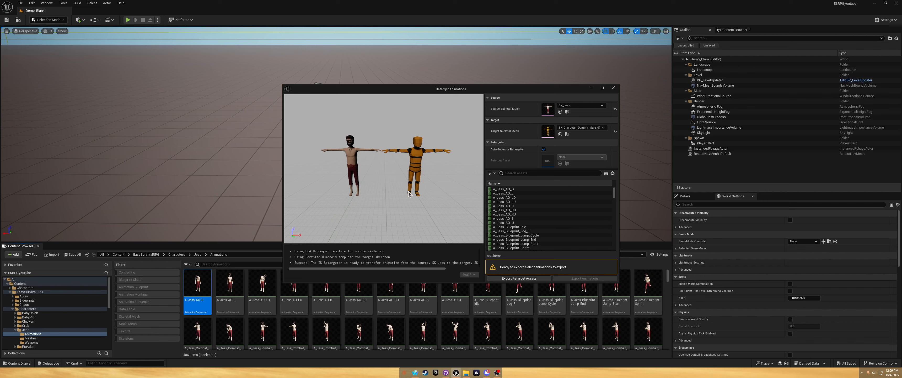
Start exporting the retarget assets and add a new folder with the default name inside RetargetedAnims/Synty
click(524, 278)
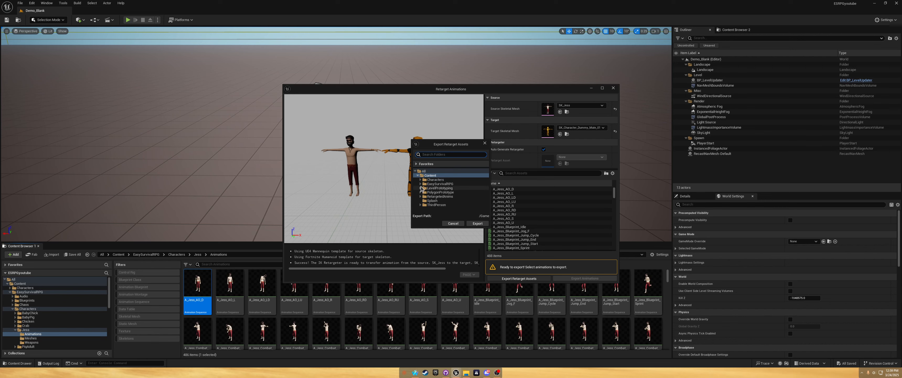
click(421, 196)
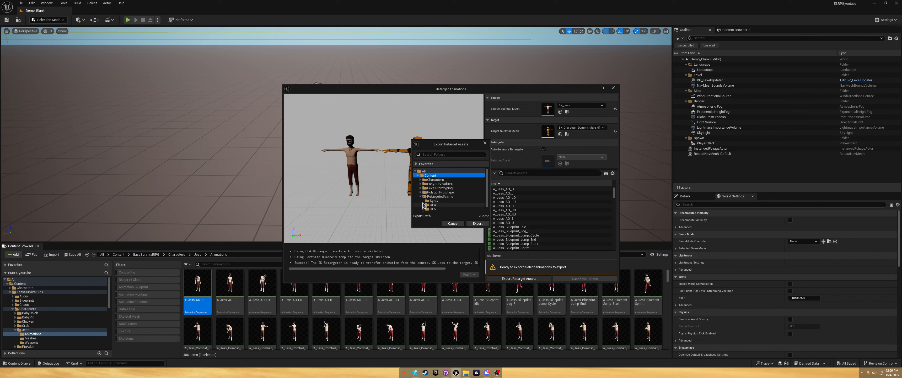
scroll(425, 198, down, 1)
right_click(434, 194)
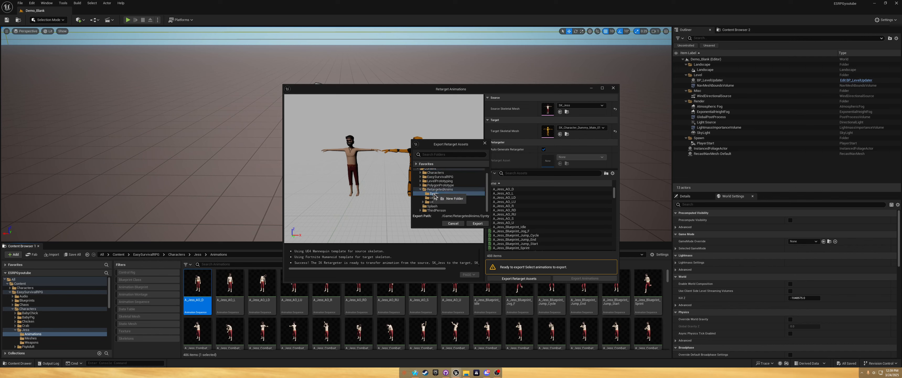
click(454, 198)
click(423, 209)
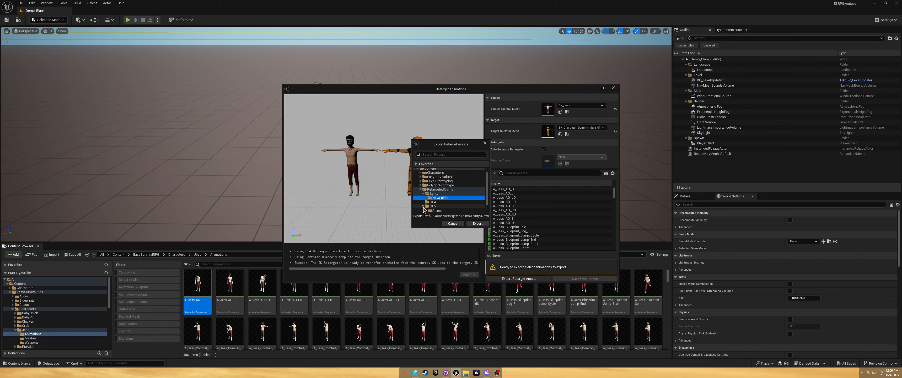
scroll(425, 207, down, 1)
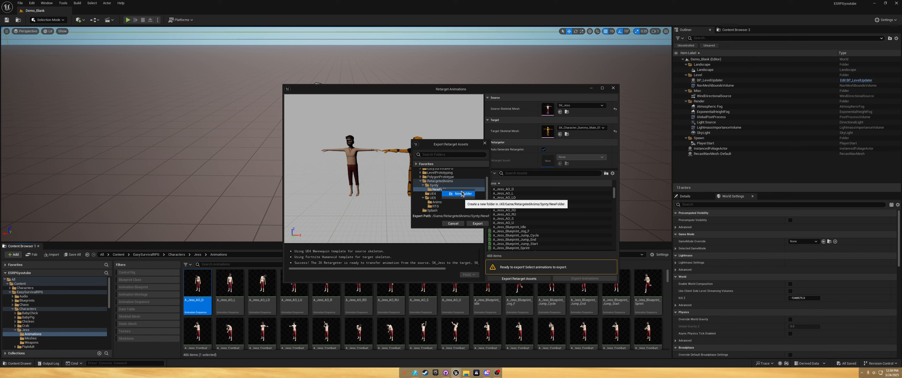
Add a folder named RTG inside RetargetedAnims/Synty as the export location for the retarget assets
click(443, 186)
right_click(442, 186)
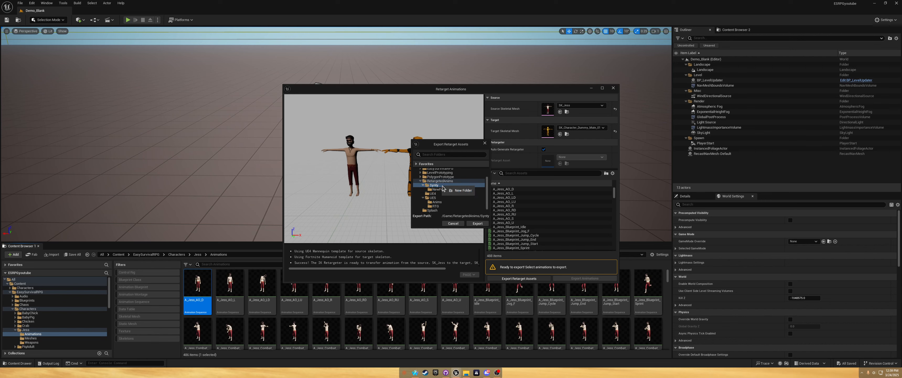
click(456, 191)
text(R)
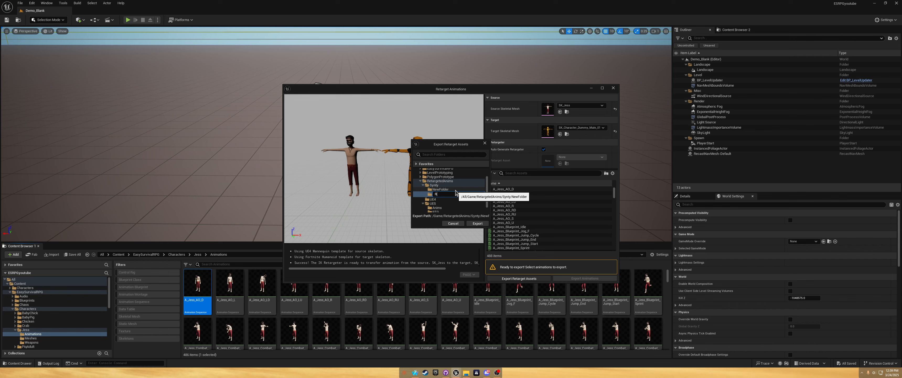
text(TG)
key(Return)
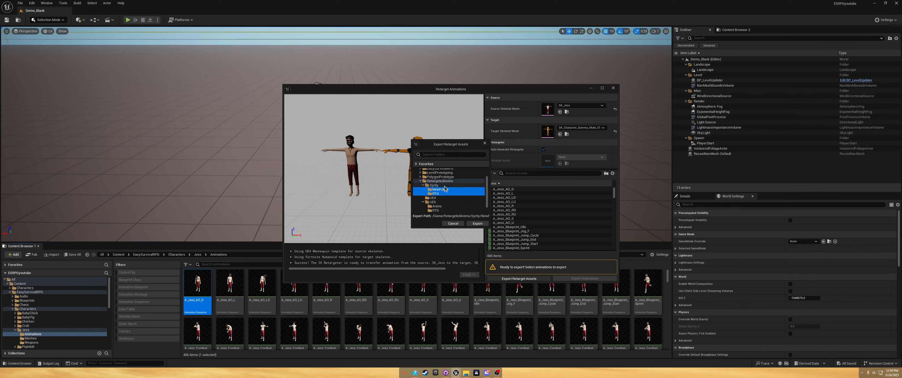
Export the retarget assets into RetargetedAnims/Synty/RTG and save all unsaved assets
click(444, 194)
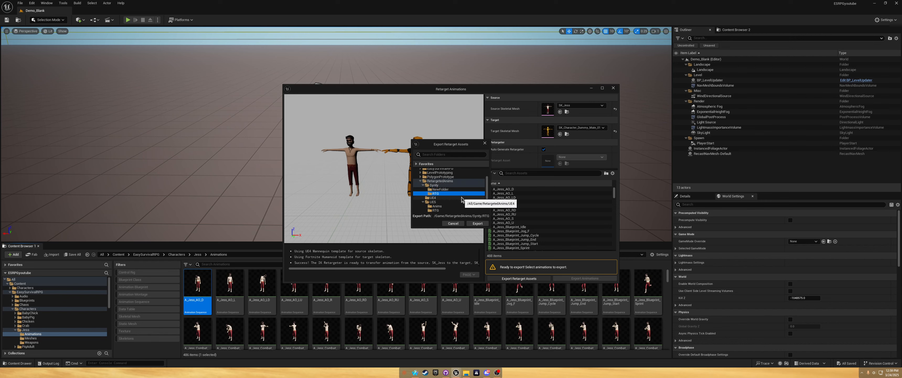
click(477, 224)
click(290, 321)
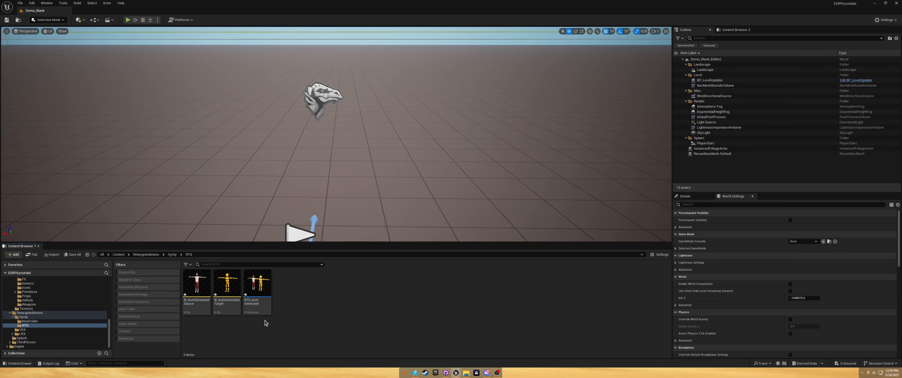
key(ctrl+shift+s)
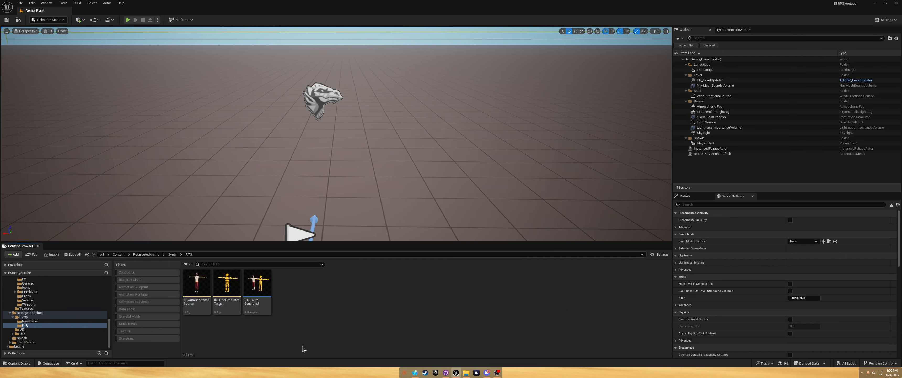
Open the auto-generated retargeter in Synty/RTG, preview the A_Jess_Blueprint_Sprint animation up close, and close the retargeter
click(189, 285)
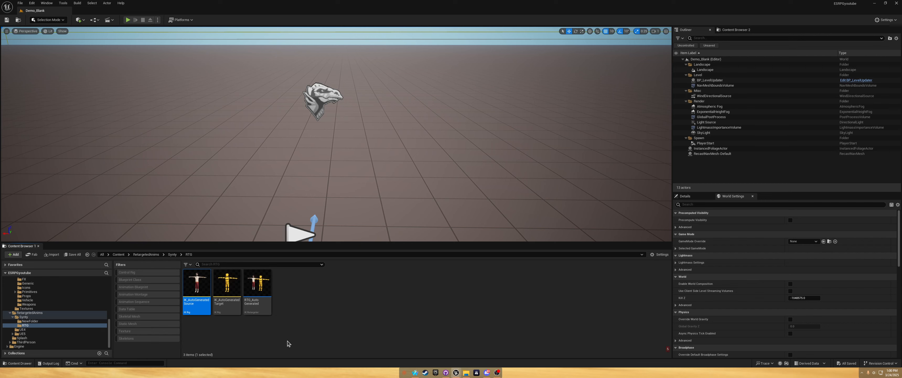
double_click(254, 286)
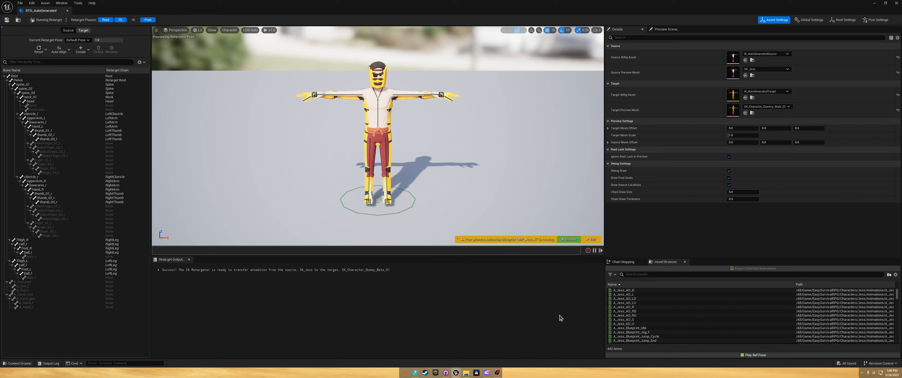
scroll(650, 295, down, 2)
scroll(650, 297, down, 4)
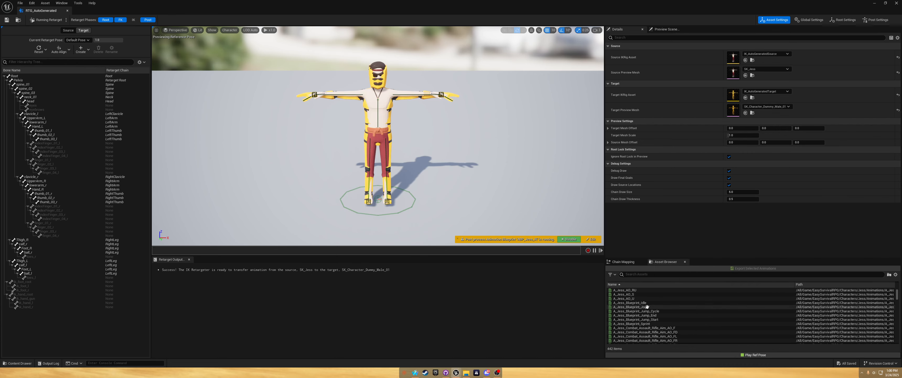
scroll(646, 321, up, 1)
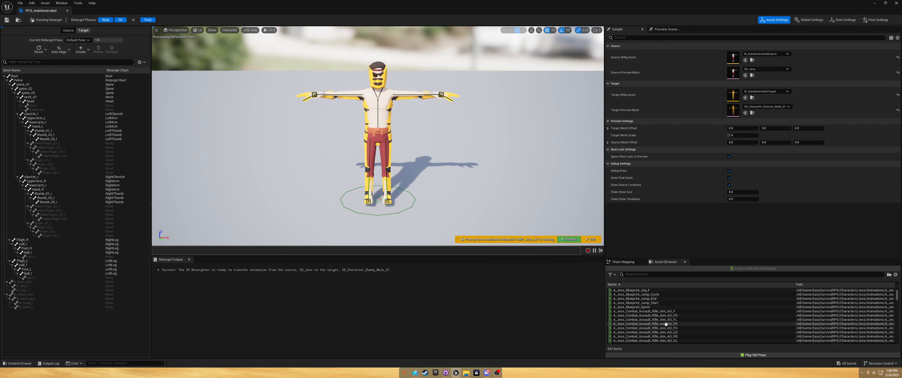
click(641, 307)
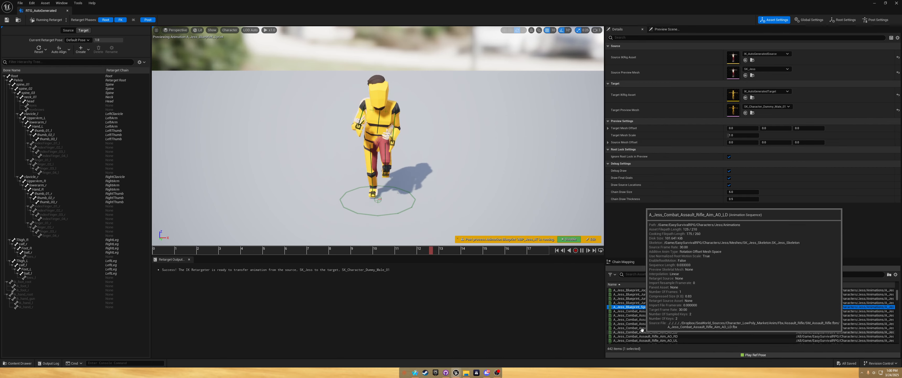
scroll(508, 207, up, 5)
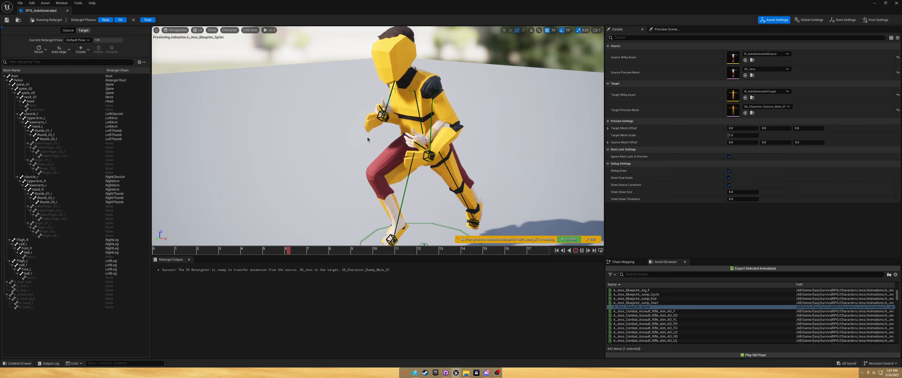
click(582, 251)
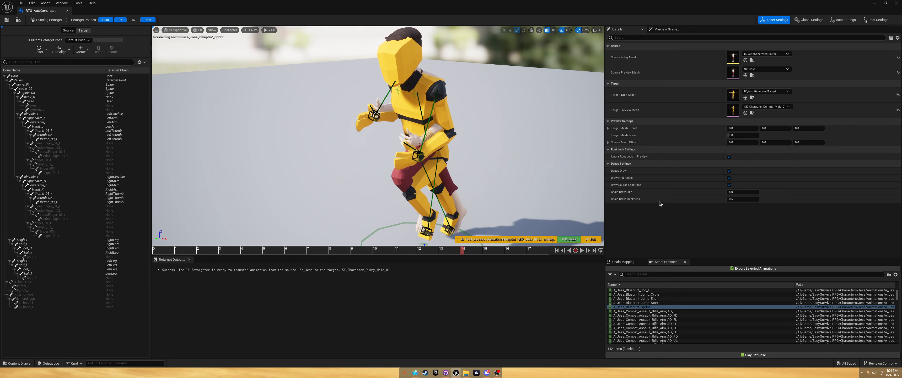
click(68, 10)
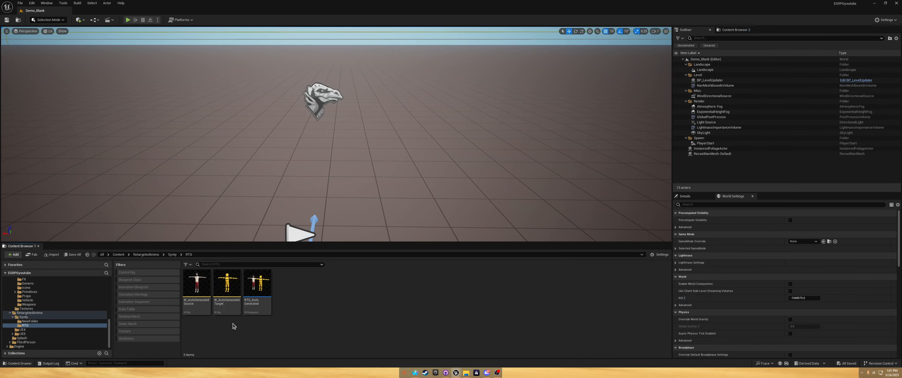
Open the IK_AutoGeneratedTarget rig and examine the retarget chains of the left thumb and index finger bones
double_click(229, 293)
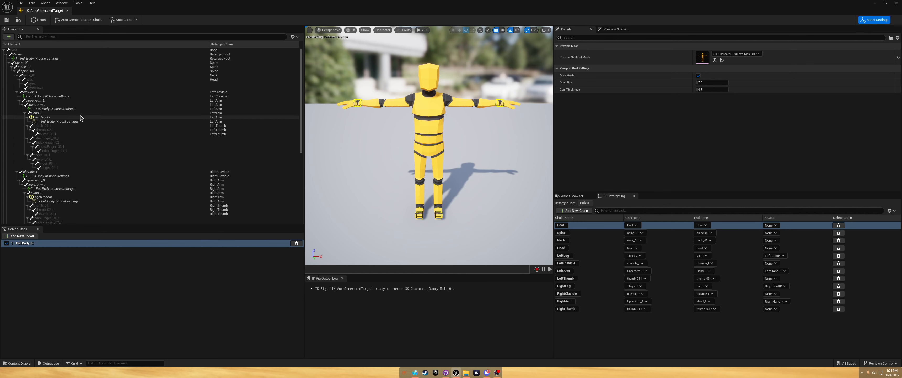
click(57, 126)
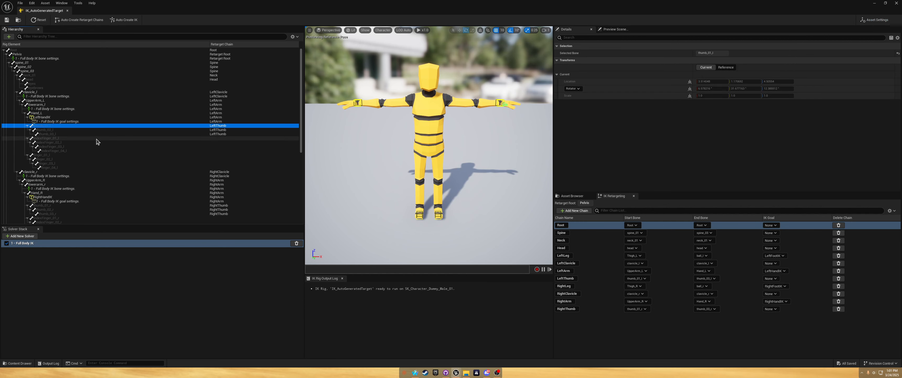
shift+click(219, 135)
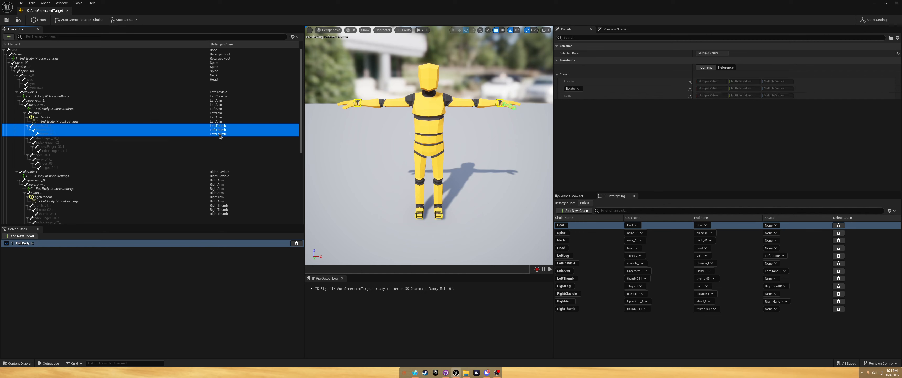
click(98, 140)
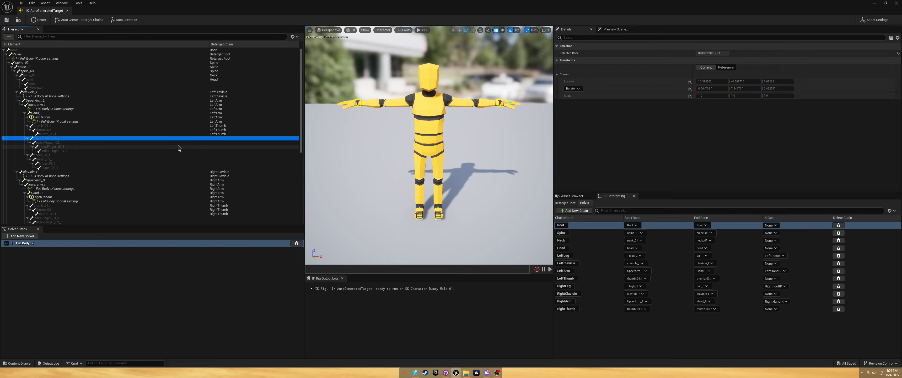
Open the IK_AutoGeneratedSource rig in a separate window and arrange it side by side with the IK_AutoGeneratedTarget rig
drag(40, 11, 274, 10)
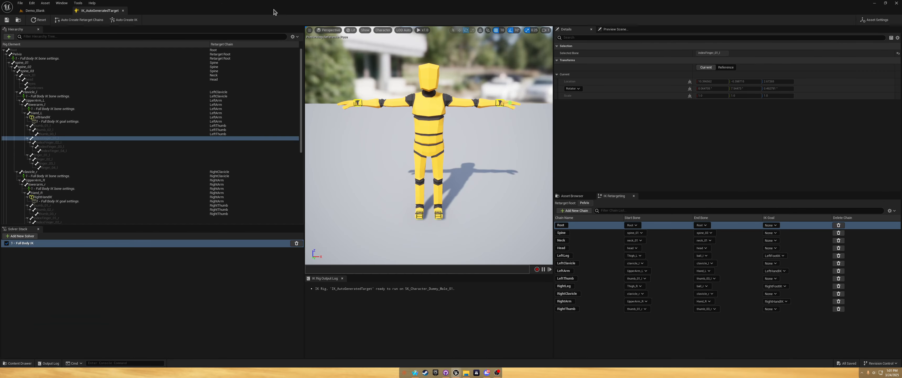
click(44, 10)
click(193, 293)
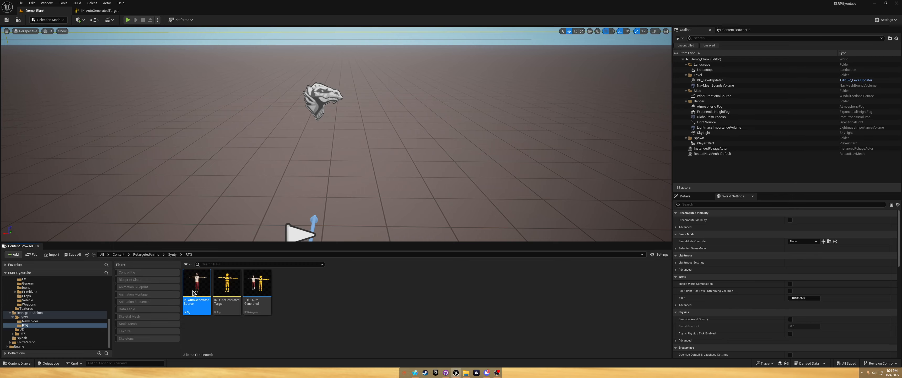
double_click(193, 293)
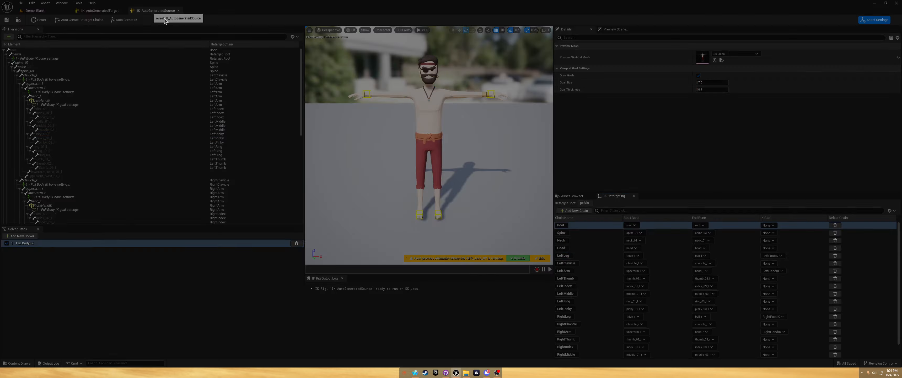
drag(165, 21, 342, 104)
drag(411, 101, 900, 105)
click(136, 92)
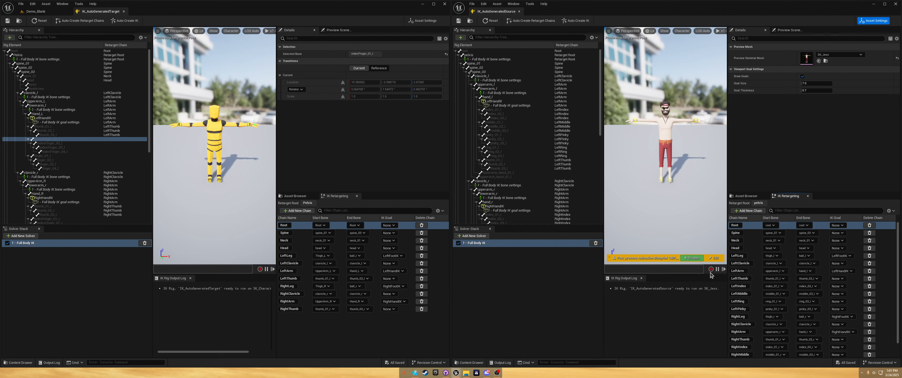
Add a retarget chain named LeftIndex to the target rig, spanning indexFinger_01_l to indexFinger_04_l with no goal
scroll(746, 268, down, 1)
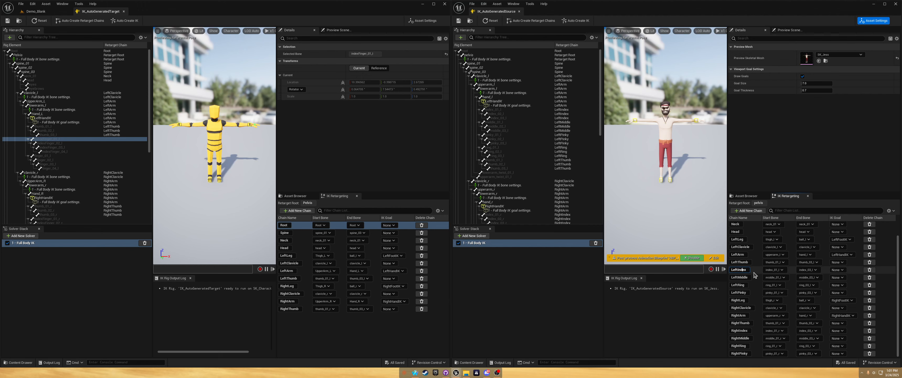
click(66, 139)
shift+click(64, 152)
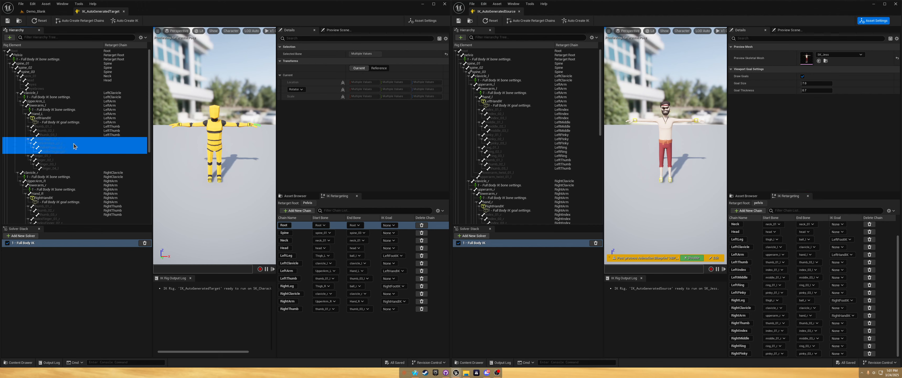
right_click(73, 143)
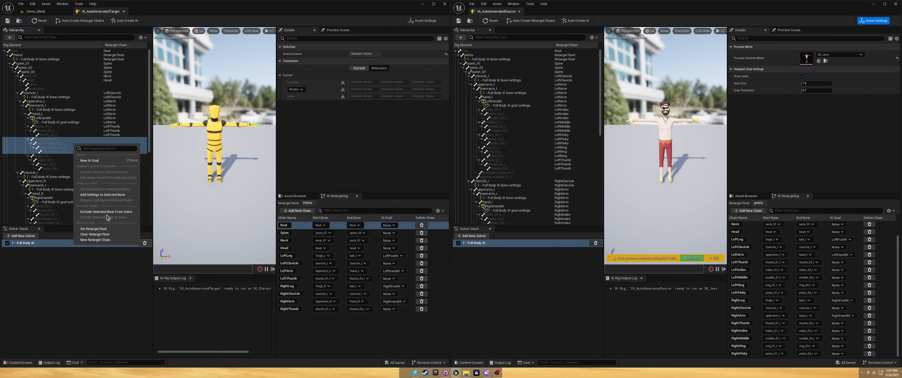
click(101, 239)
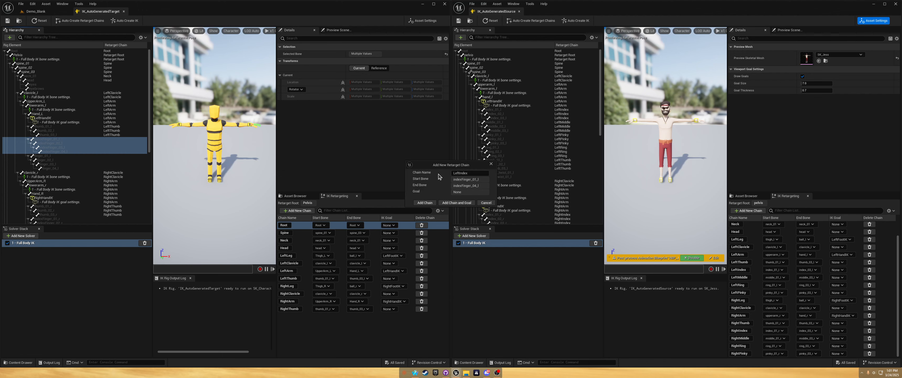
click(425, 203)
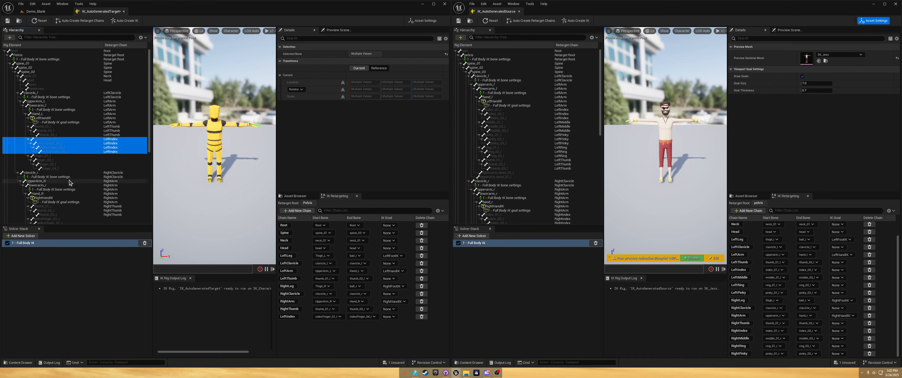
Add a retarget chain named LeftMiddle to the target rig, spanning finger_01_l to finger_04_l with no goal
click(53, 157)
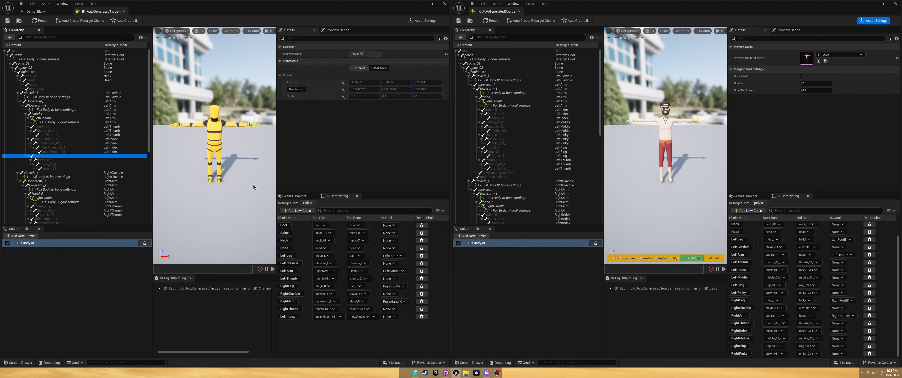
click(50, 160)
click(50, 156)
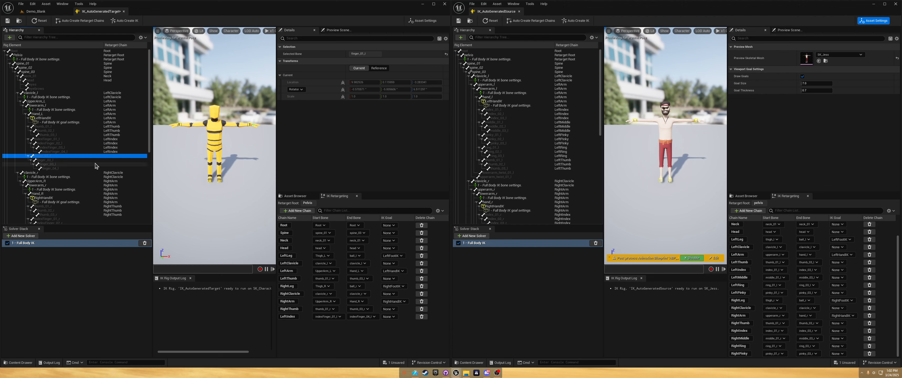
drag(210, 157, 228, 122)
right_drag(215, 146, 243, 169)
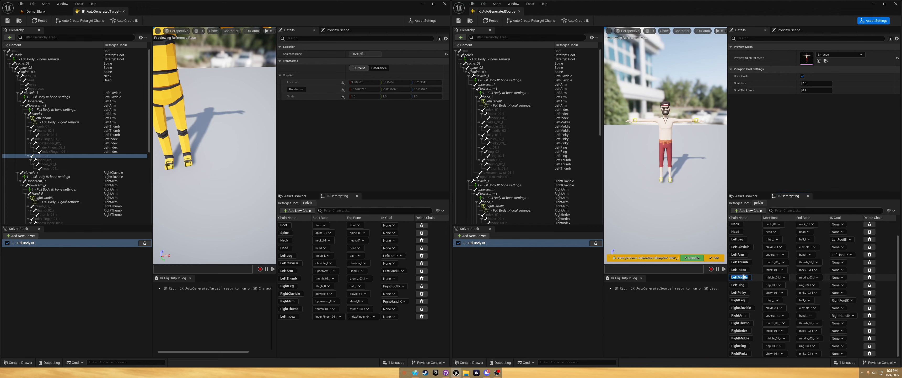
click(57, 156)
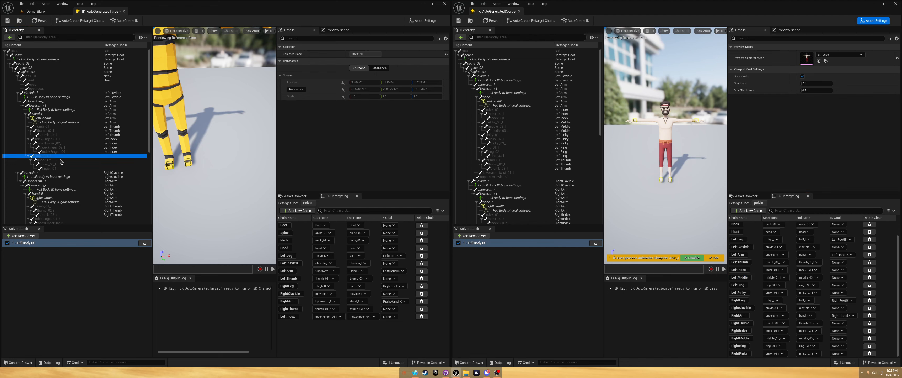
shift+click(65, 168)
right_click(72, 163)
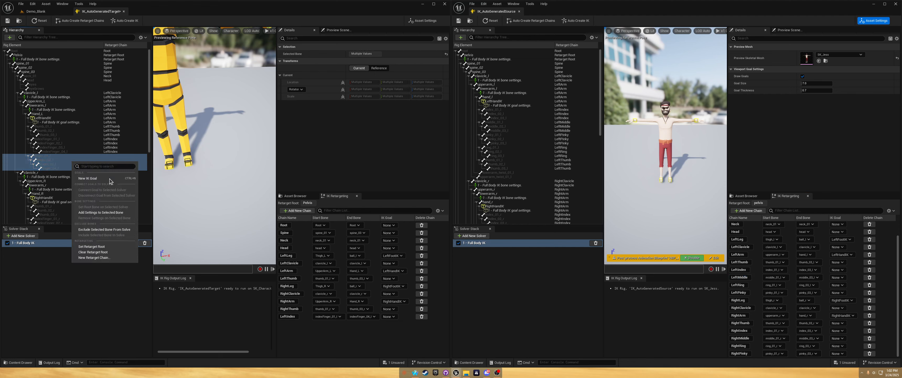
click(99, 258)
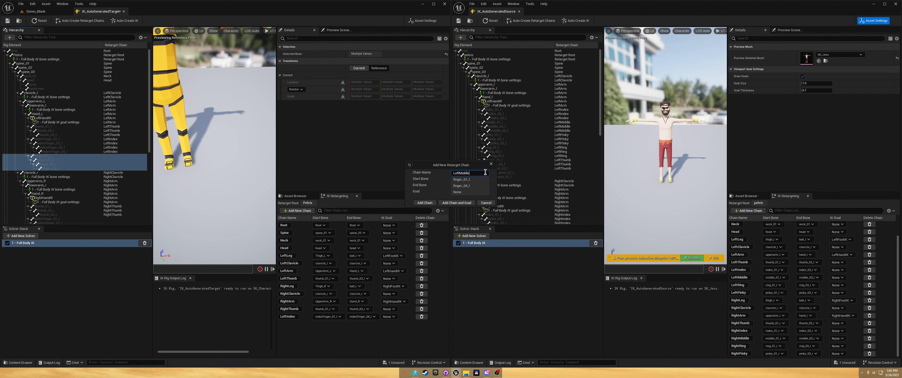
click(424, 202)
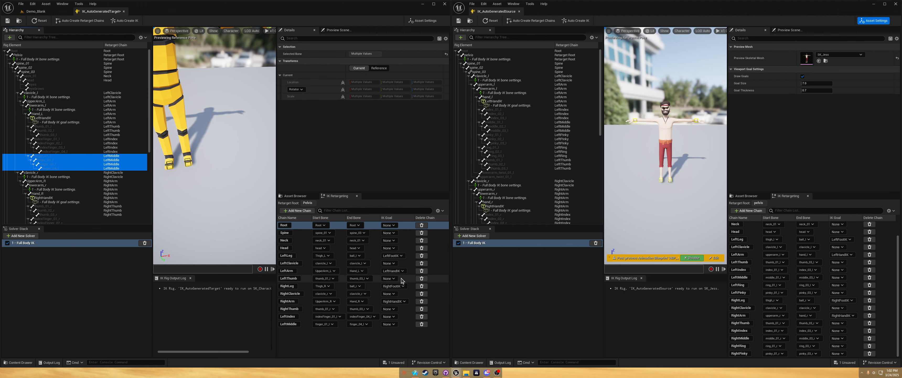
scroll(104, 177, down, 4)
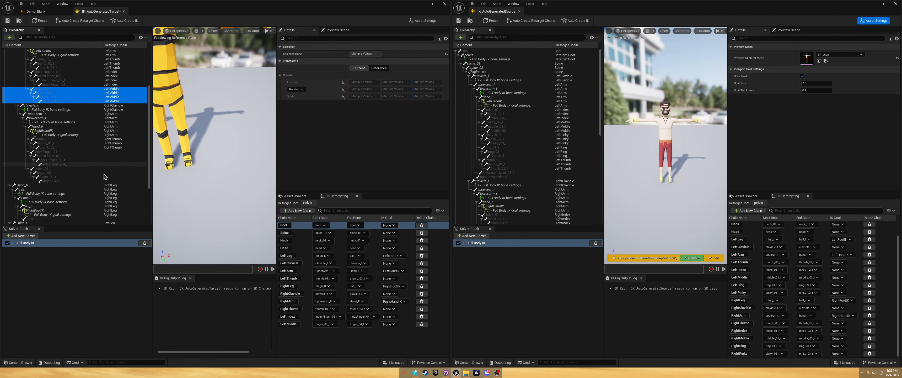
Add a retarget chain named RightIndex to the target rig, spanning indexFinger_01_r to indexFinger_04_r with no goal
click(53, 152)
shift+click(68, 163)
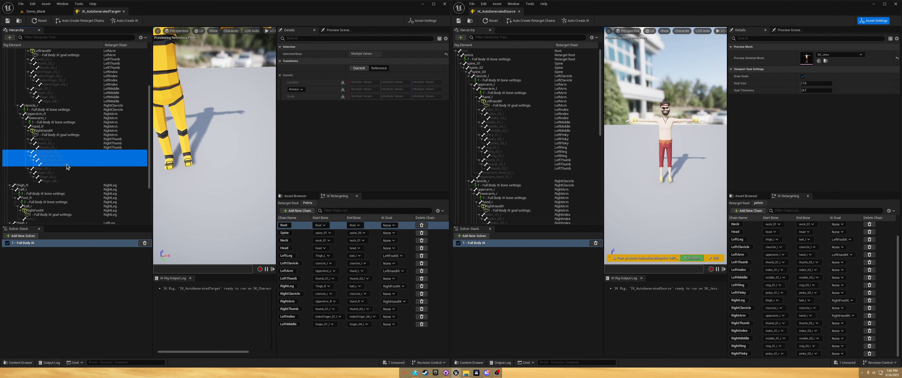
right_click(110, 164)
click(138, 259)
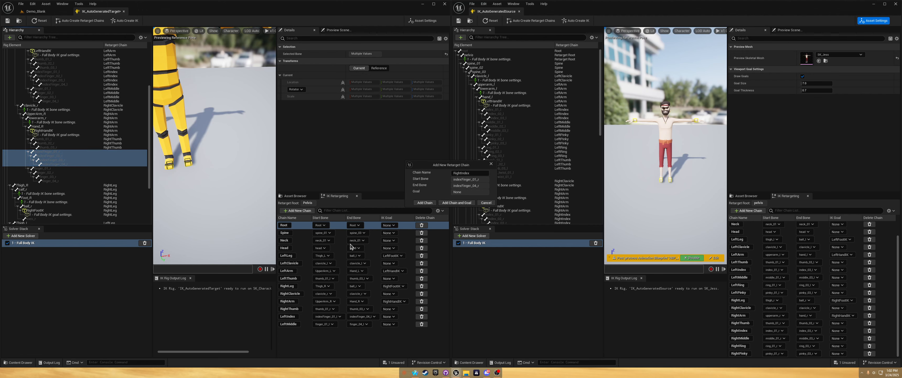
click(427, 204)
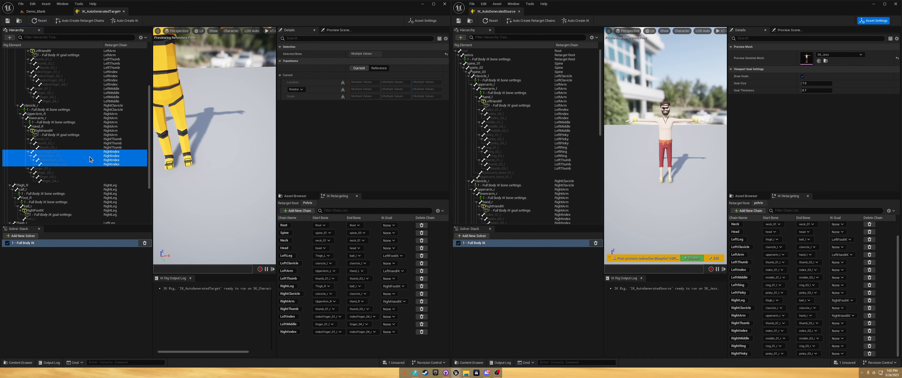
Add a retarget chain named RightMiddle to the target rig, spanning finger_01_r to finger_04_r with no goal
click(67, 169)
shift+click(65, 180)
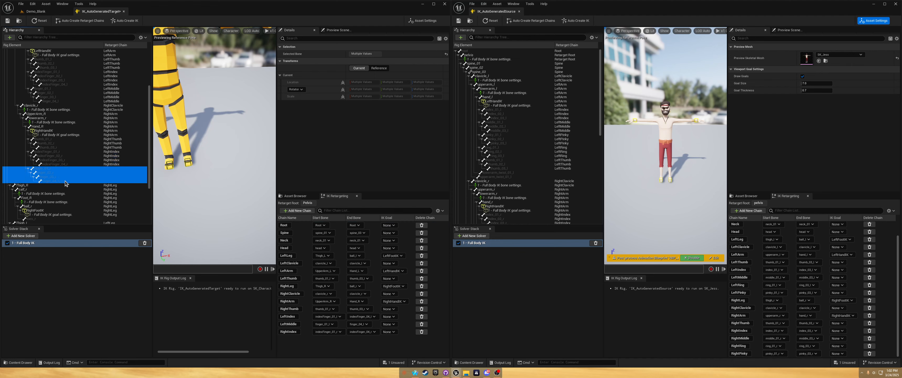
right_click(89, 176)
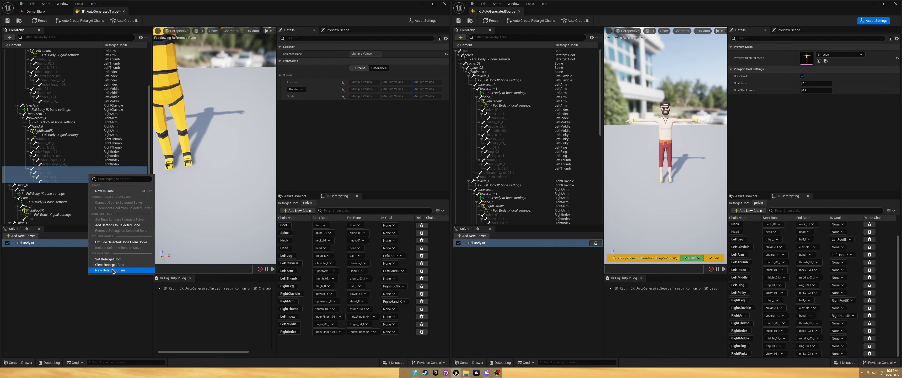
click(137, 270)
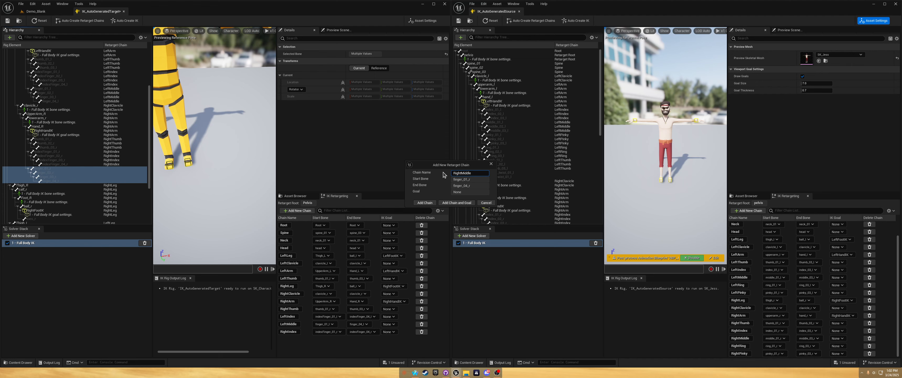
click(425, 203)
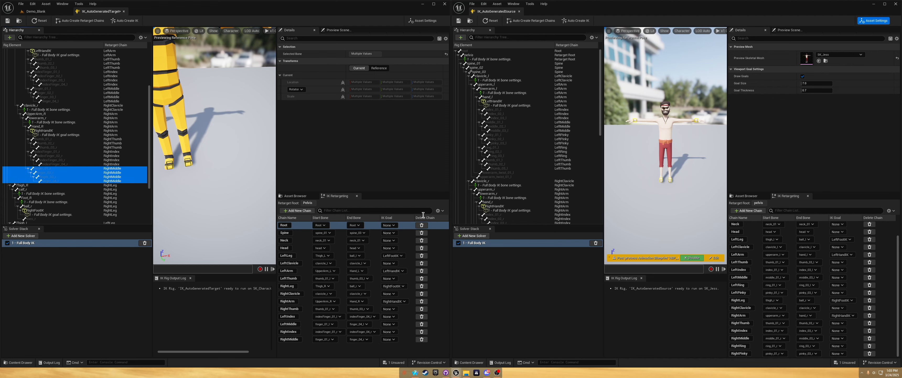
Review the chain assignments in the target rig's hierarchy, then save and close IK_AutoGeneratedTarget
scroll(88, 154, down, 5)
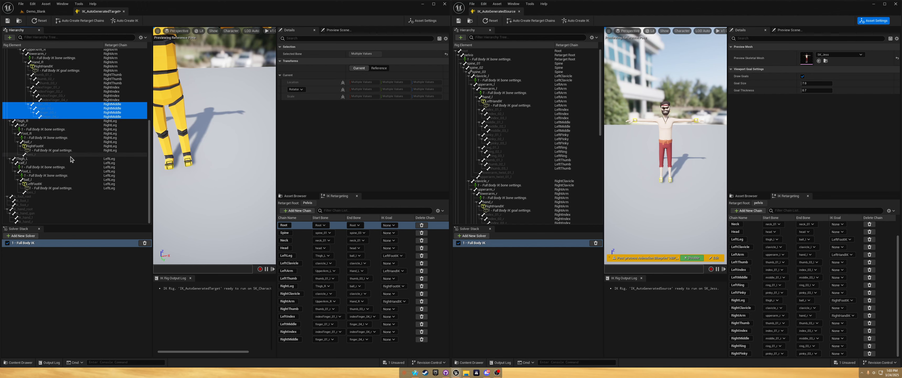
scroll(72, 196, up, 10)
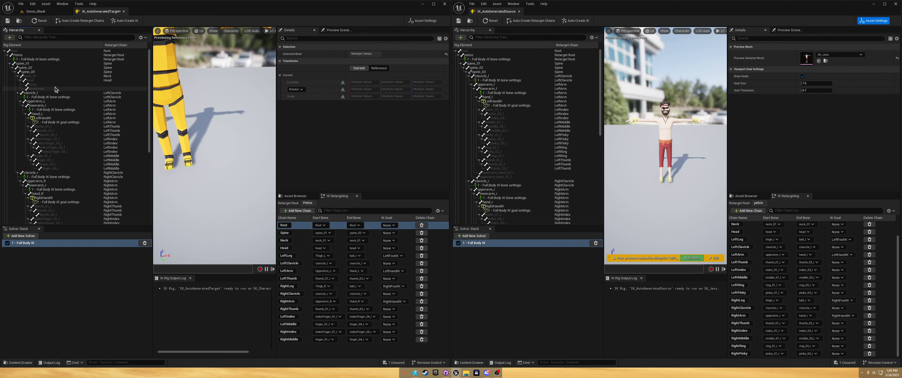
scroll(77, 178, down, 2)
click(8, 21)
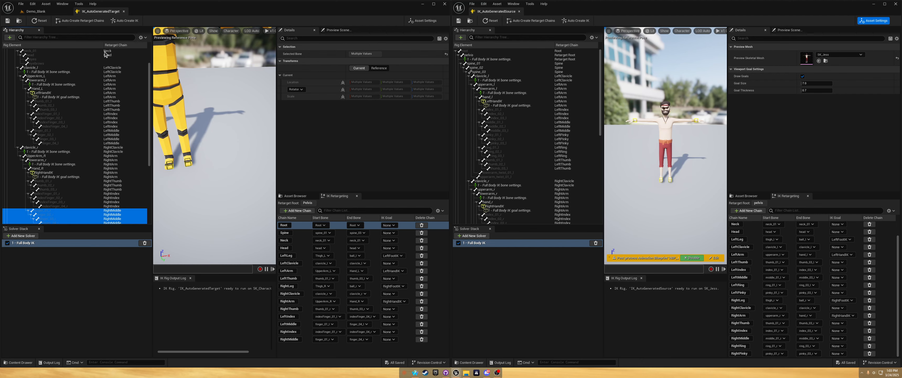
click(123, 12)
Open the RTG_AutoGenerated retargeter in the Synty RTG folder and set the Root chain's translation mode to Globally Scaled
click(185, 293)
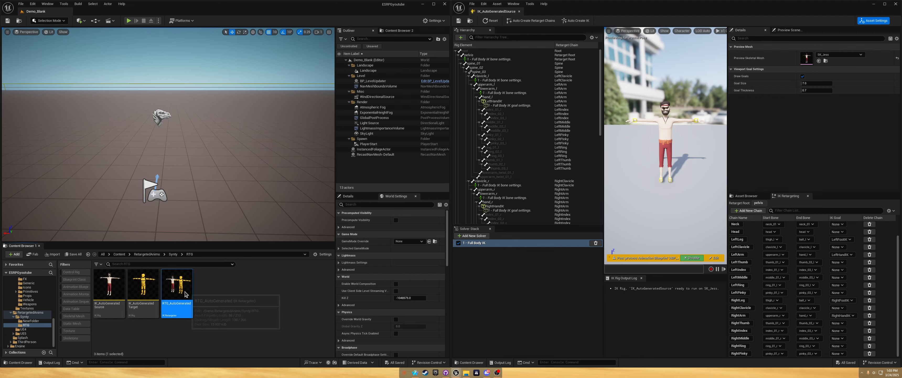
double_click(184, 293)
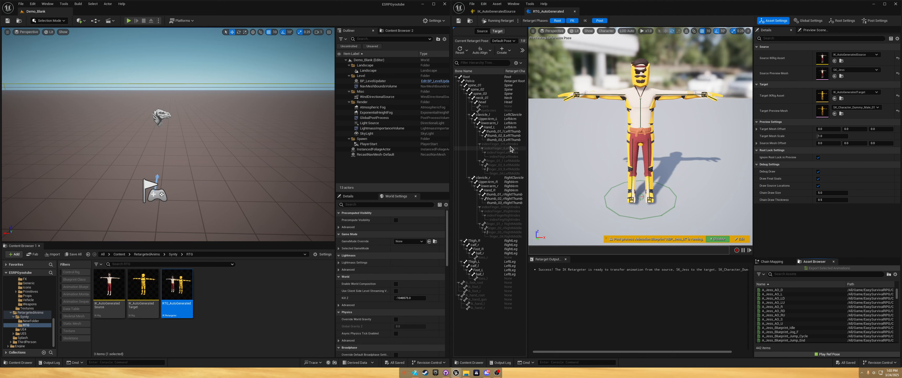
click(510, 148)
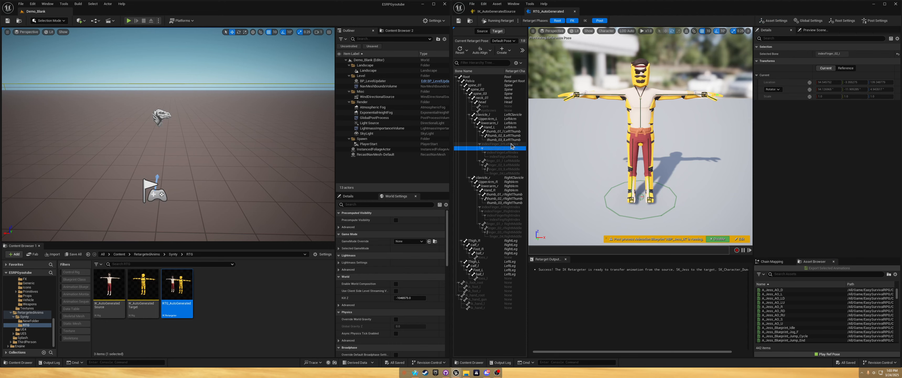
click(778, 262)
click(769, 287)
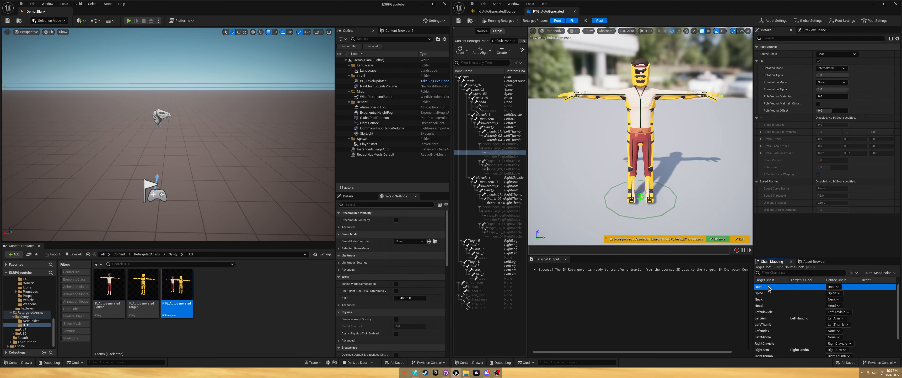
click(833, 84)
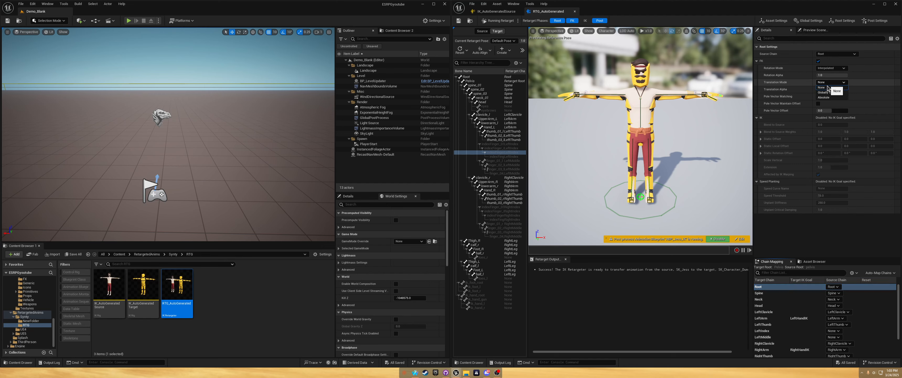
click(831, 92)
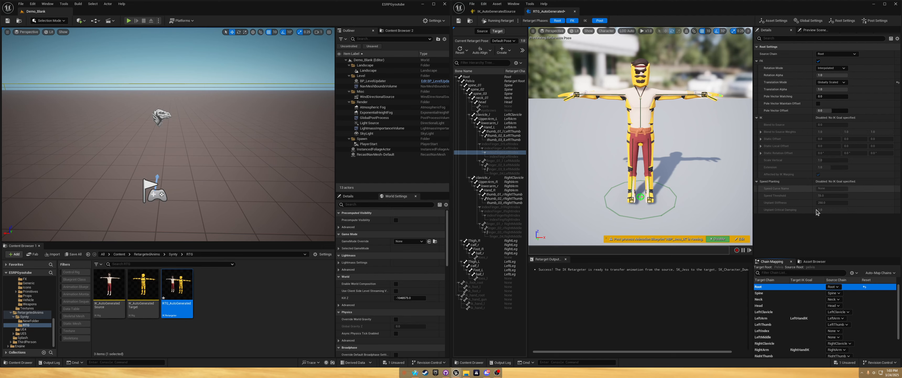
Preview the A_Jess_Blueprint_Idle animation in the retargeter and examine the retargeted character's hands up close
click(813, 262)
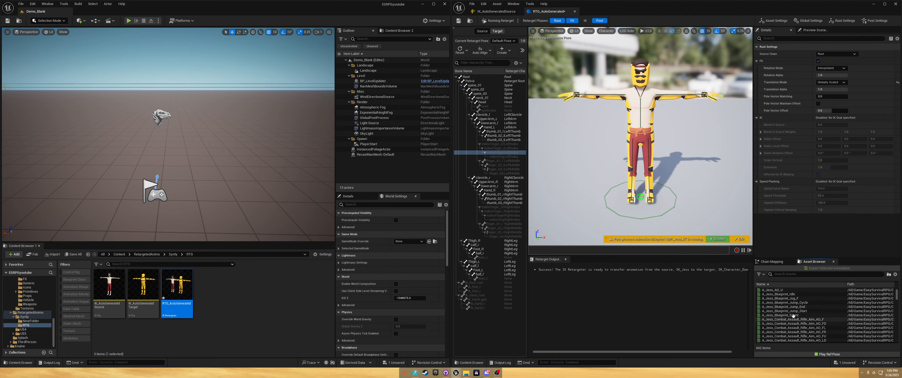
click(790, 295)
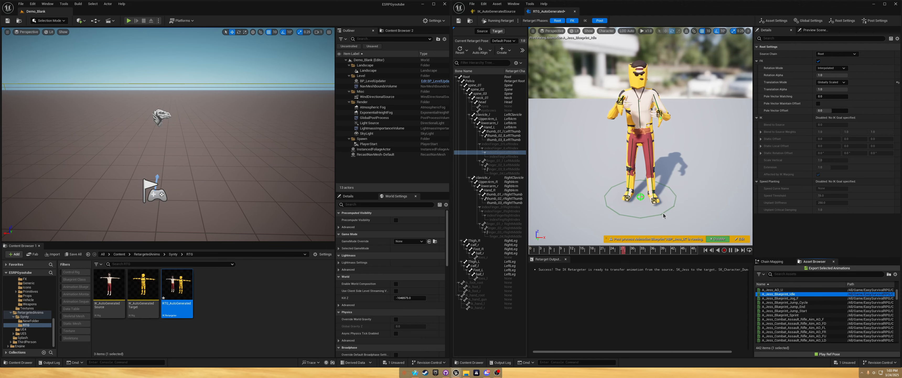
key(d)
right_drag(666, 151, 700, 143)
key(a)
key(a)
right_drag(641, 144, 671, 144)
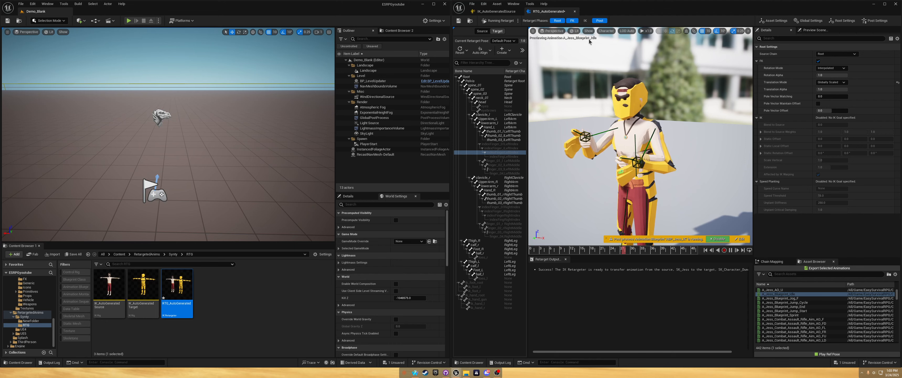
Save the RTG_AutoGenerated retargeter and close both it and the IK_AutoGeneratedSource rig
key(ctrl+s)
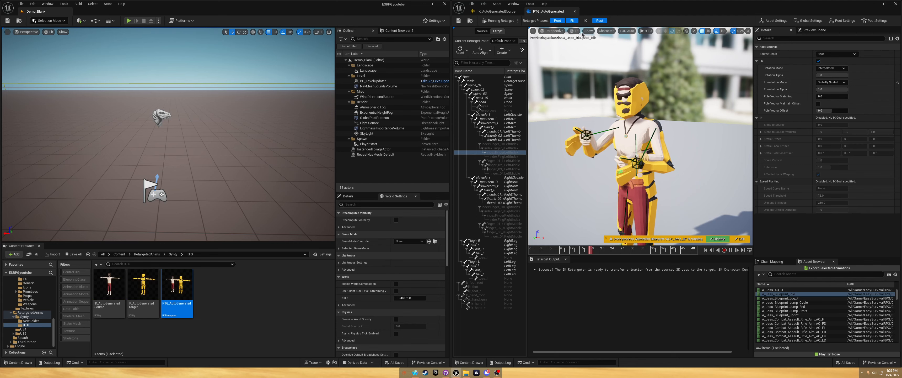
click(575, 13)
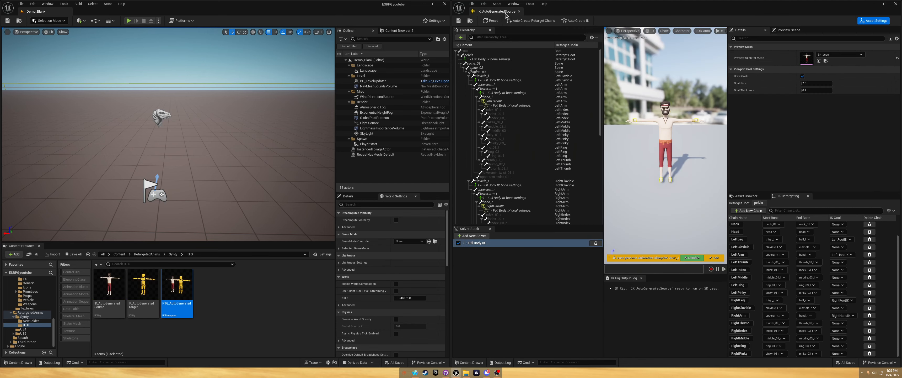
click(519, 11)
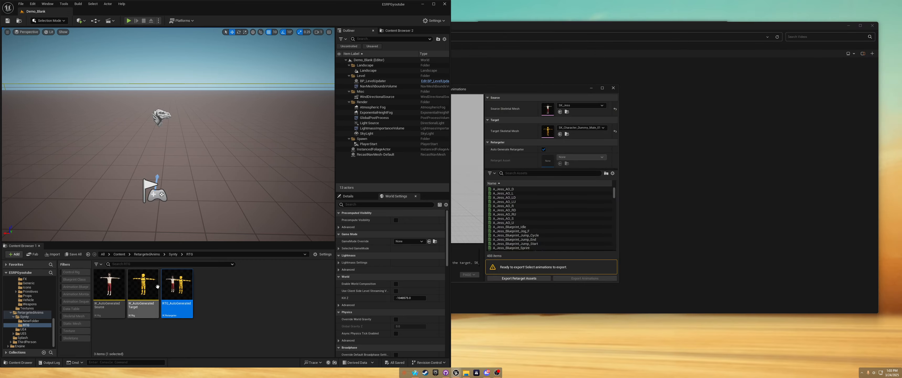
Switch animation retargeting from auto-generated to the Synty RTG_AutoGenerated retarget asset and select all the listed Jess animations
click(550, 96)
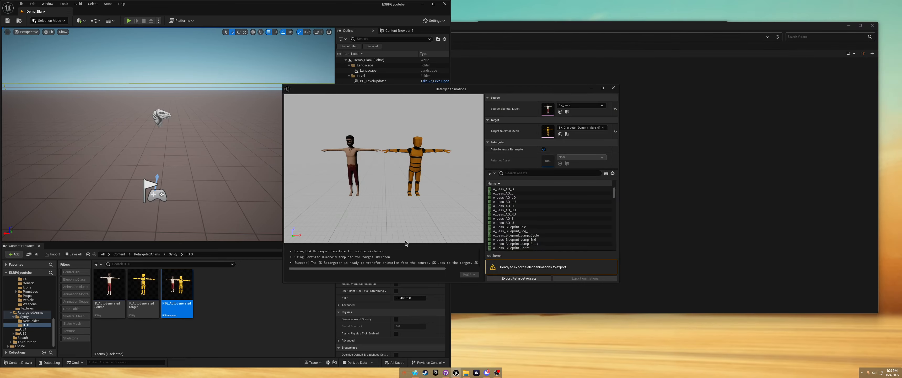
click(543, 149)
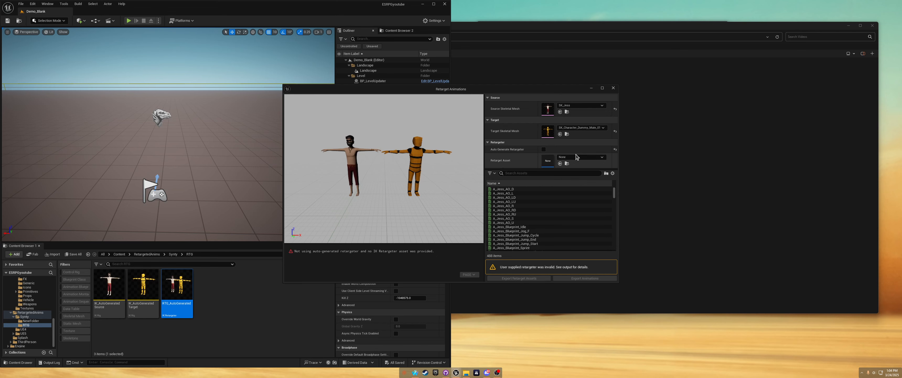
click(576, 159)
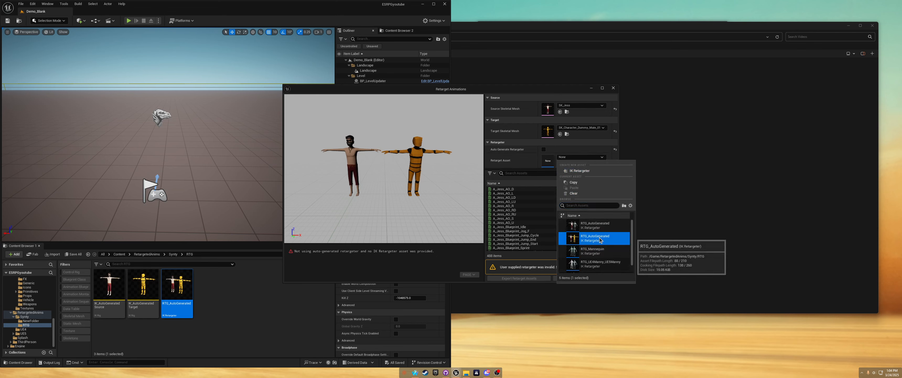
click(595, 237)
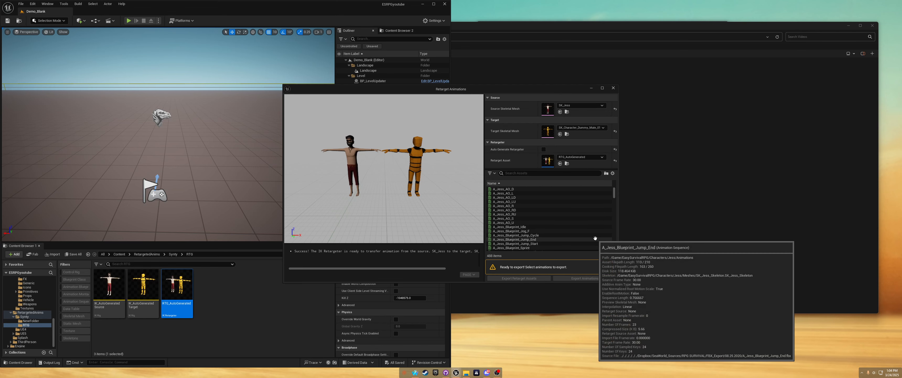
click(518, 189)
key(ctrl+a)
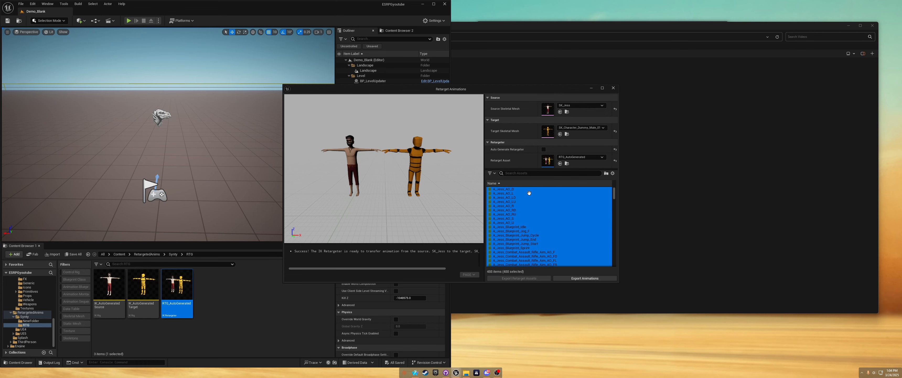
click(586, 278)
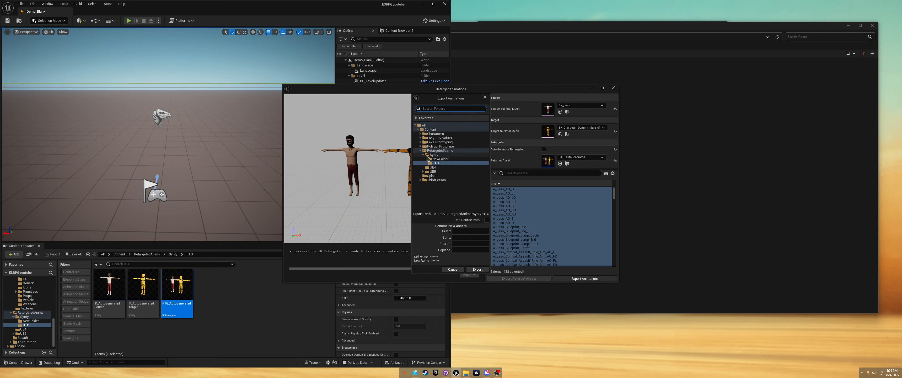
click(438, 159)
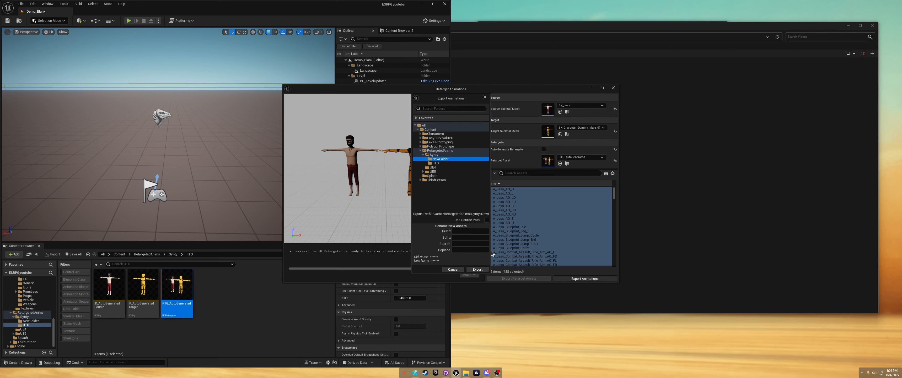
click(453, 270)
Rename the NewFolder inside RetargetedAnims/Synty to Anims and open it
click(219, 343)
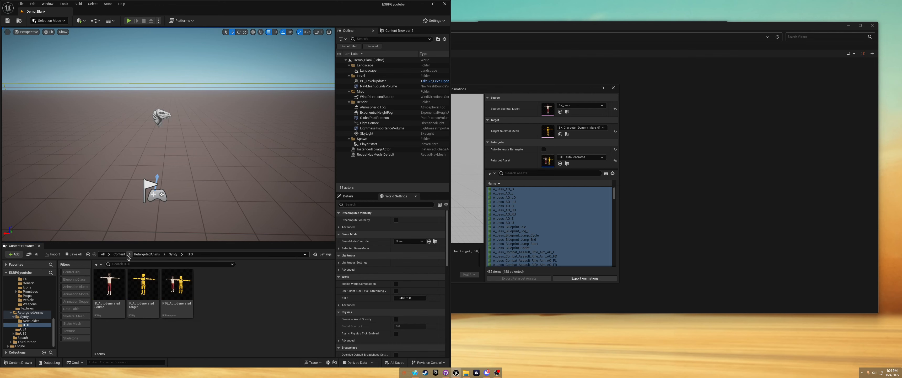
click(151, 254)
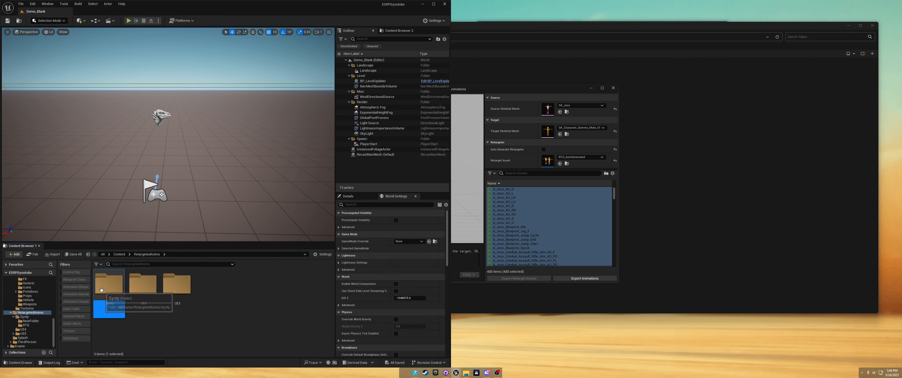
double_click(112, 294)
click(114, 303)
click(114, 303)
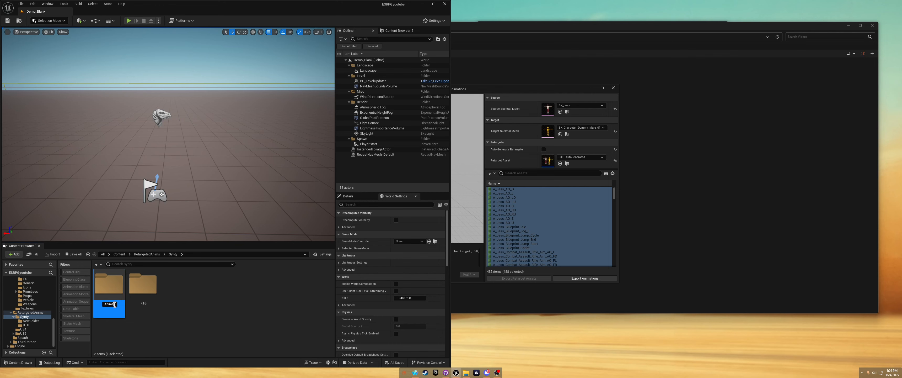
key(Return)
double_click(117, 288)
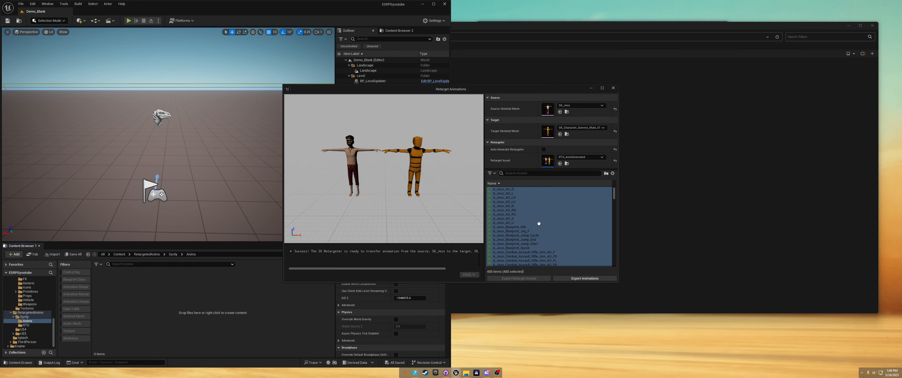
Export the selected retargeted animations to the RetargetedAnims/Synty/Anims folder with the suffix _Synty and save the exported assets
click(582, 278)
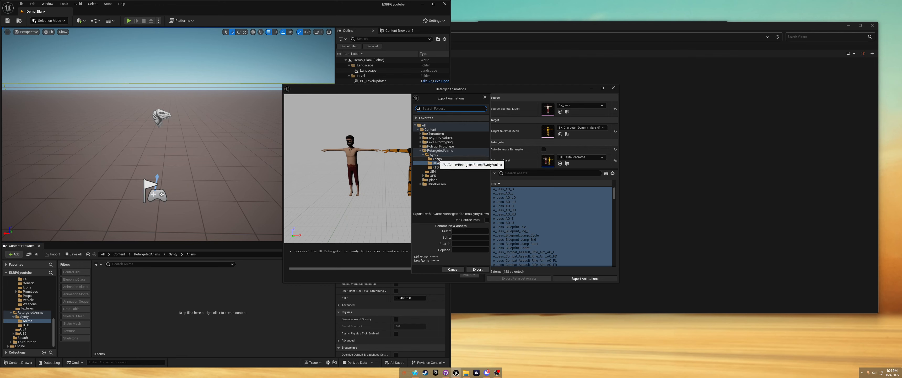
click(423, 175)
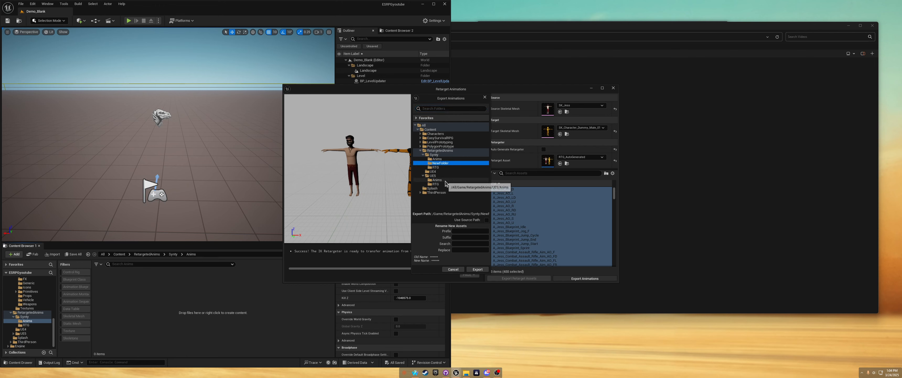
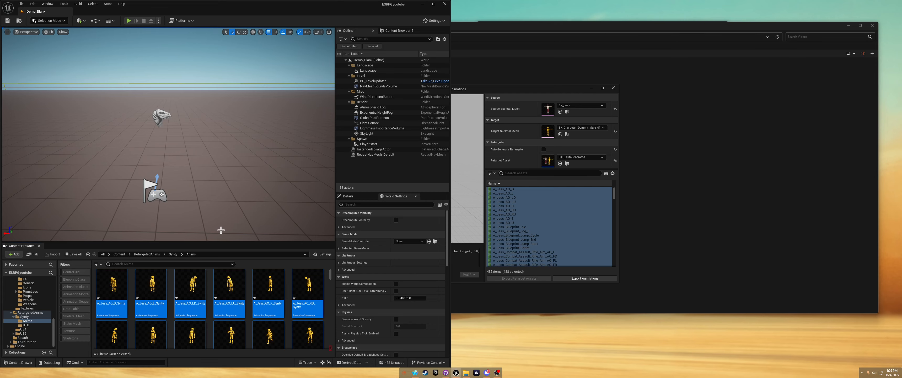
click(434, 4)
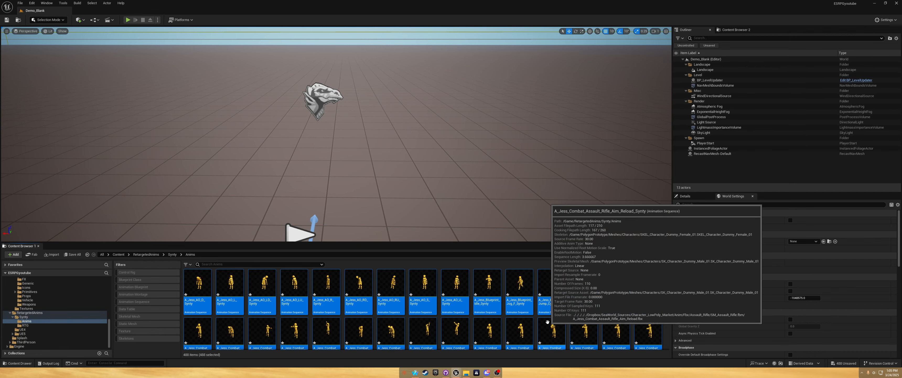
key(ctrl+s)
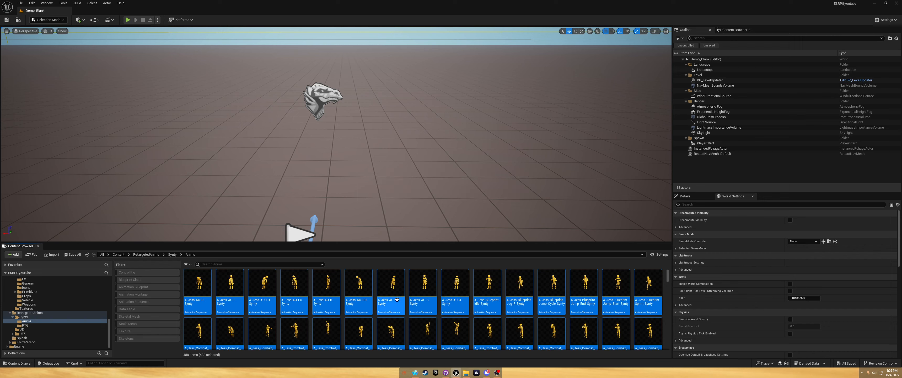
Open the BP_Character_Player blueprint from the EasySurvivalRPG/Blueprints/Characters/Base folder
scroll(52, 285, up, 10)
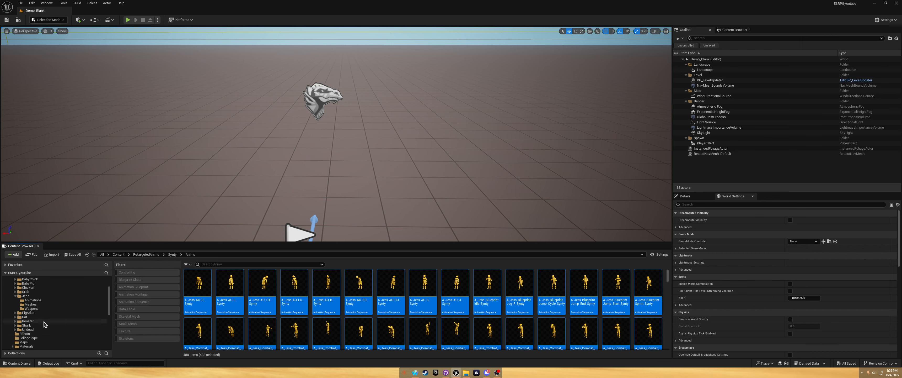
click(30, 292)
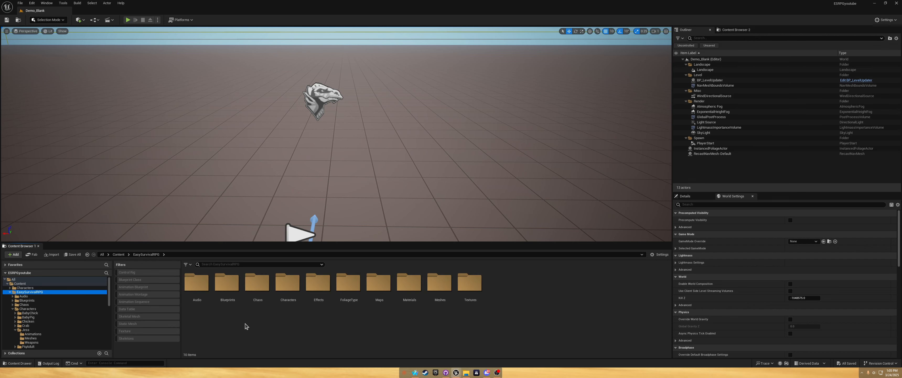
double_click(228, 283)
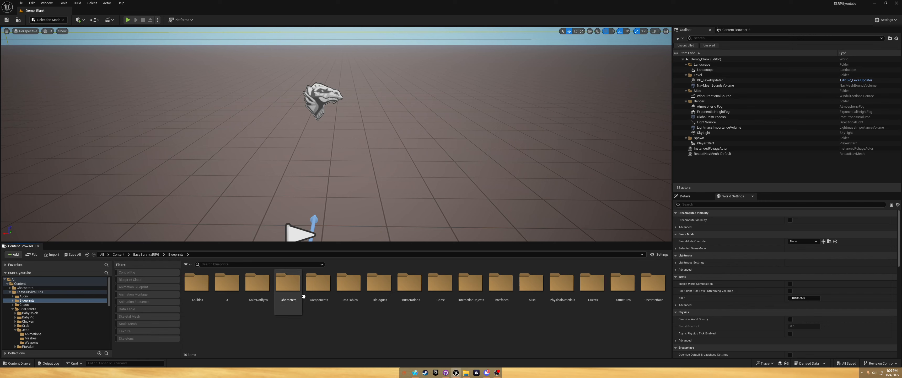
double_click(290, 285)
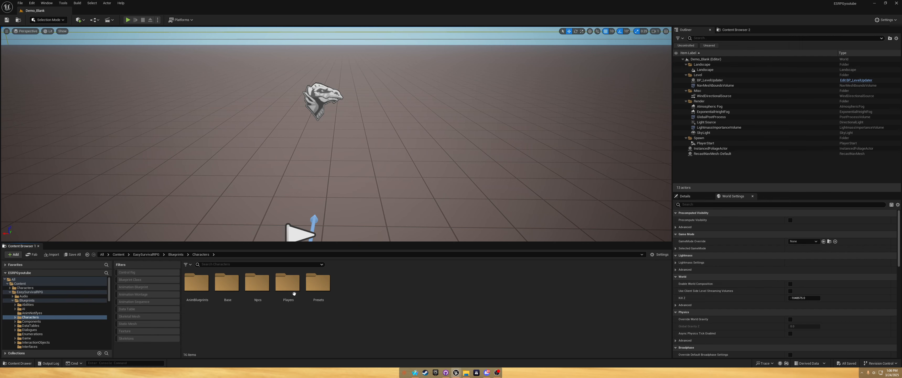
double_click(227, 286)
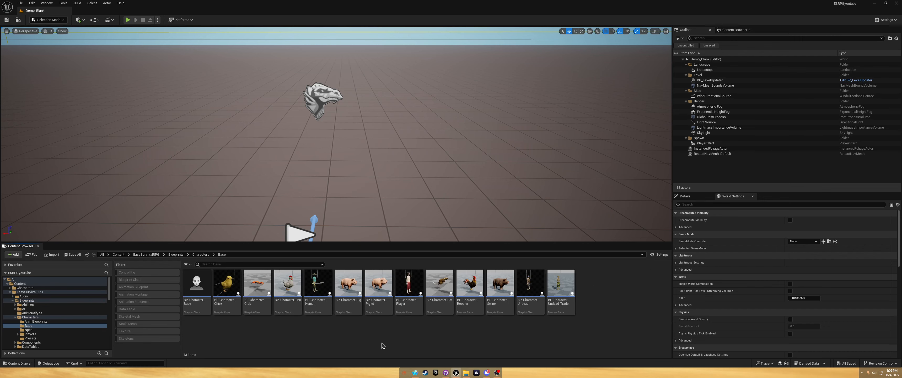
double_click(409, 284)
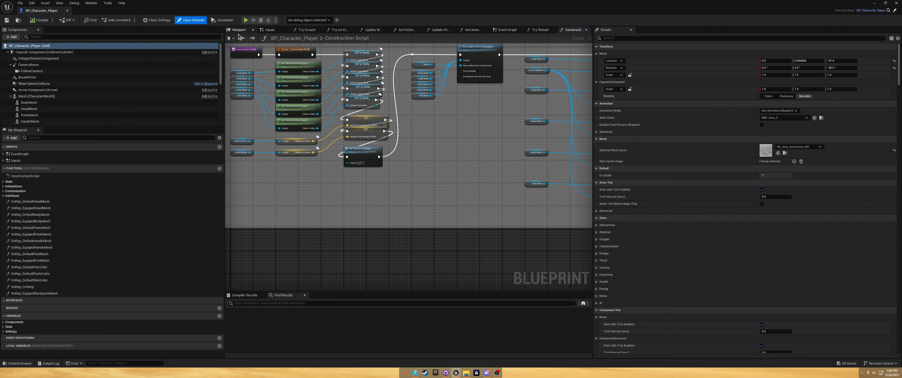
Make the BodyMesh, HeadMesh, PantsMesh, HandsMesh and FeetMesh components of the player blueprint invisible
click(238, 30)
scroll(47, 90, down, 4)
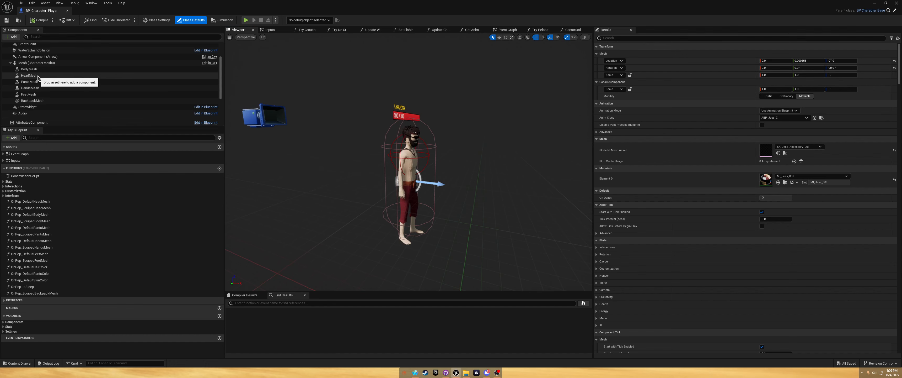
click(29, 69)
shift+click(46, 94)
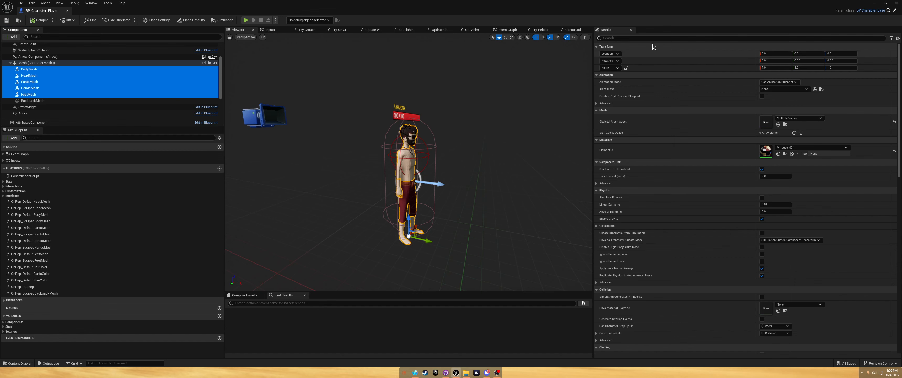
click(657, 38)
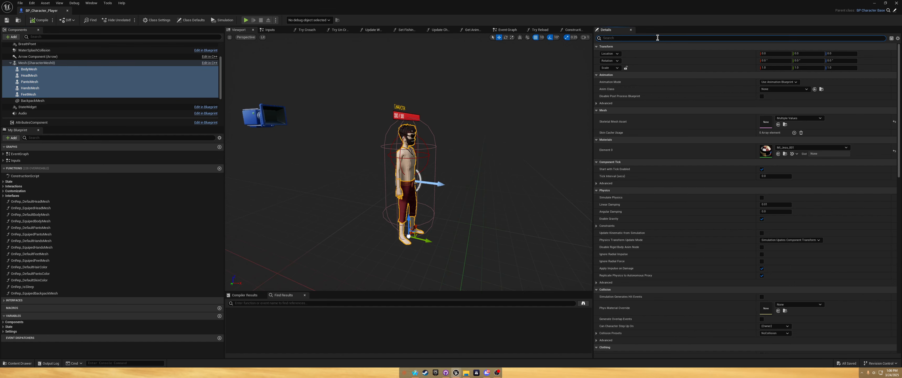
text(visi)
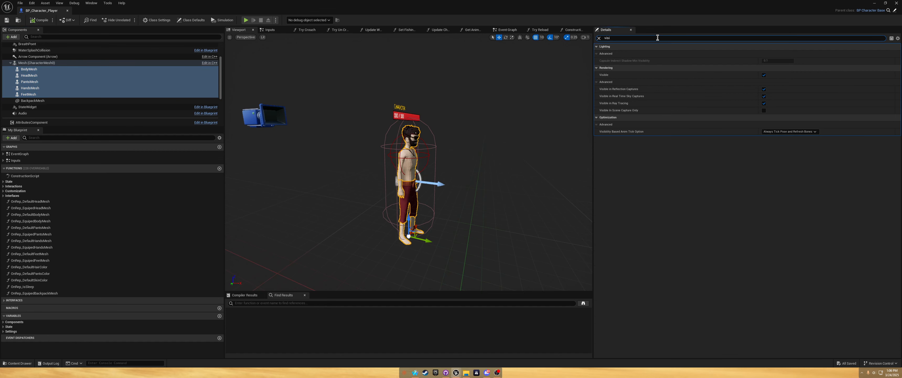
click(764, 74)
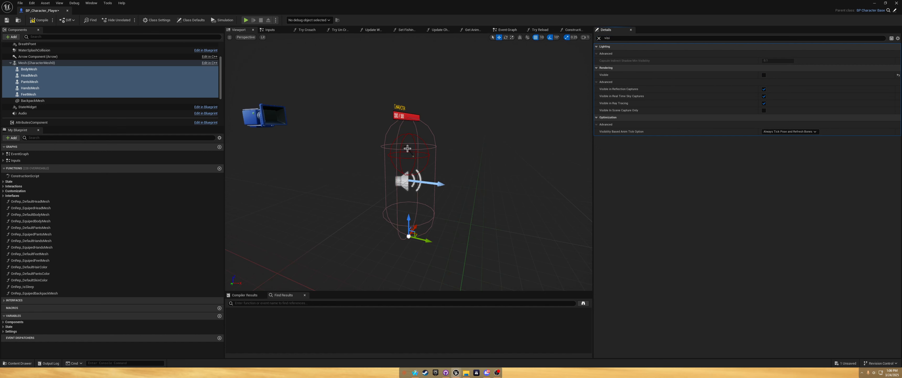
Set the Skeletal Mesh Asset of the player blueprint's main Mesh component to SKM_Manny
click(33, 63)
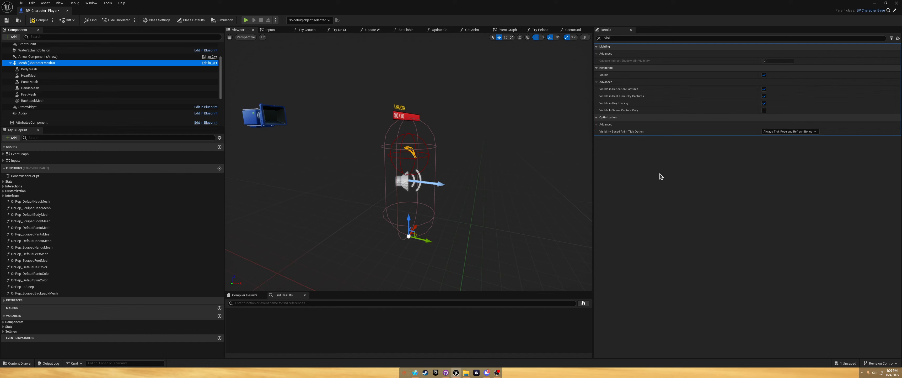
click(599, 38)
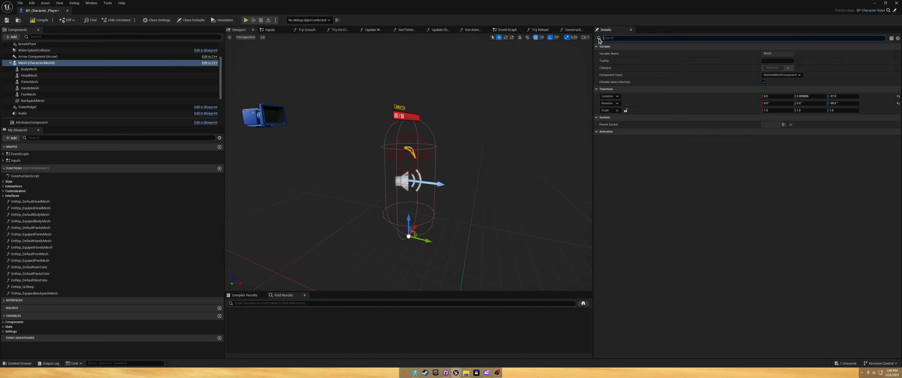
click(801, 176)
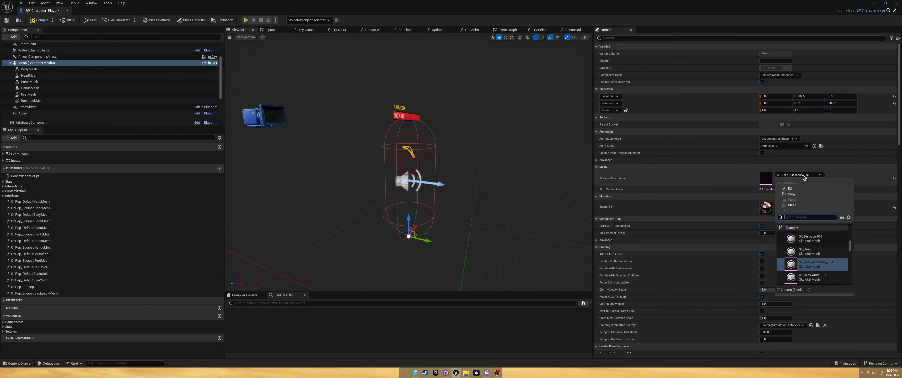
text(manny)
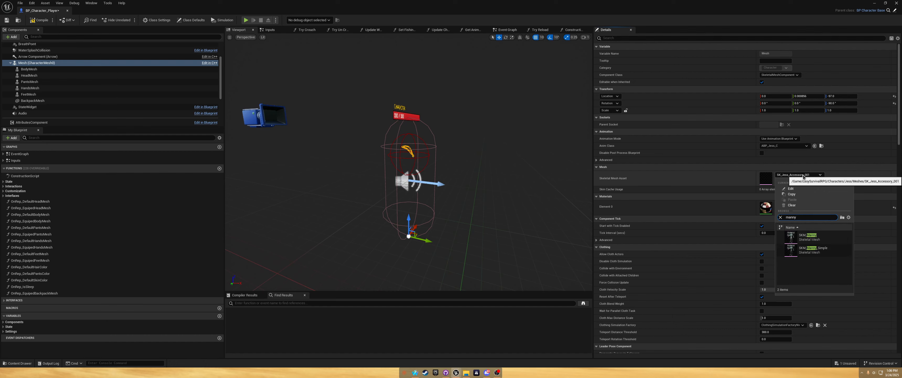
click(822, 238)
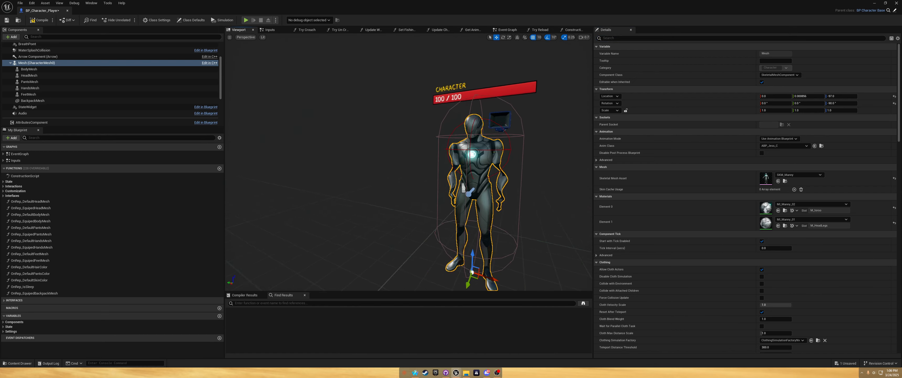
Set the Mesh component's Anim Class to ABP_Jess_Retargeted, examine the posed character and compile the blueprint
click(789, 146)
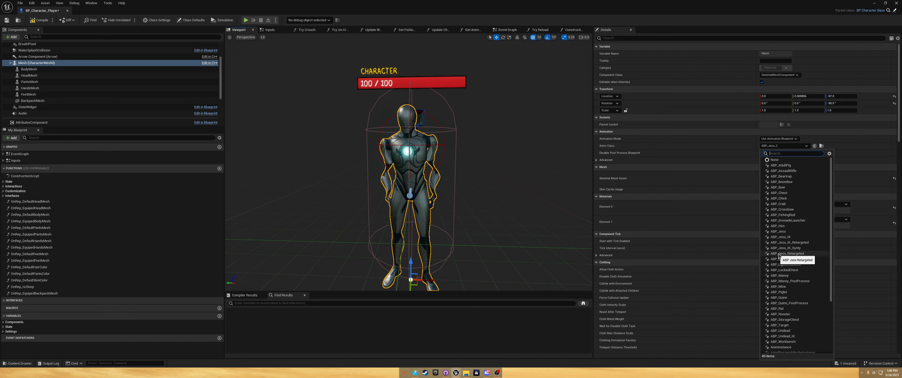
click(799, 254)
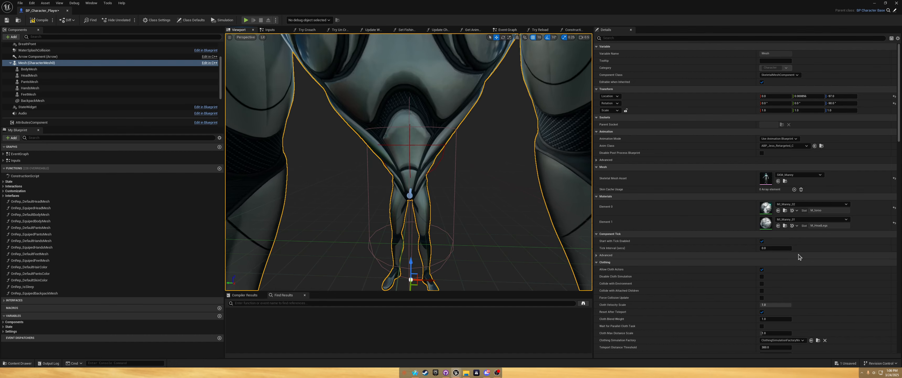
key(s)
right_drag(409, 168, 289, 114)
scroll(407, 164, up, 2)
click(41, 21)
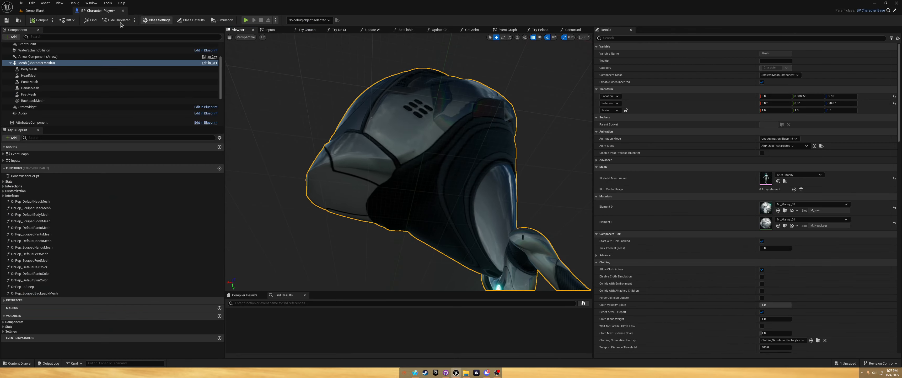
Play-test the Demo_Blank level to check the mannequin player character in game, and end the session
click(35, 10)
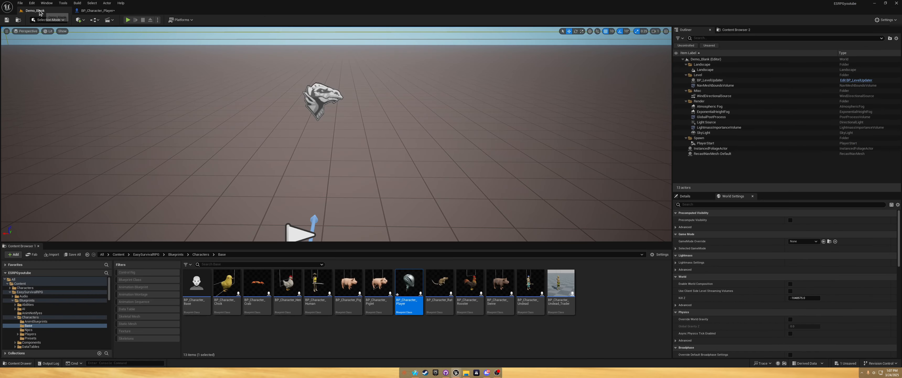
click(128, 19)
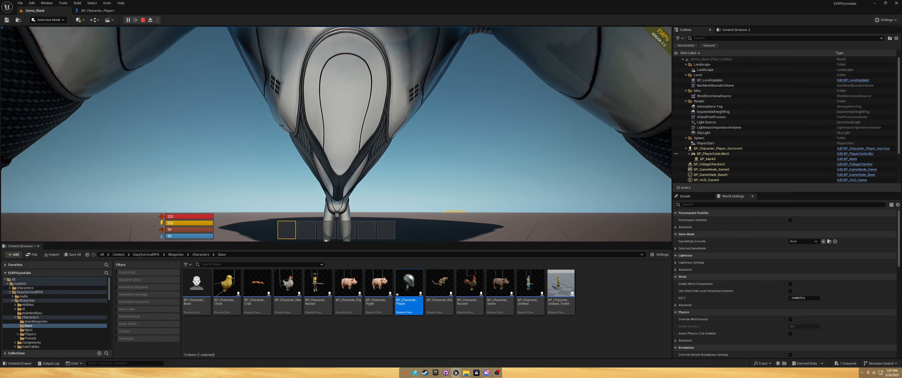
key(Escape)
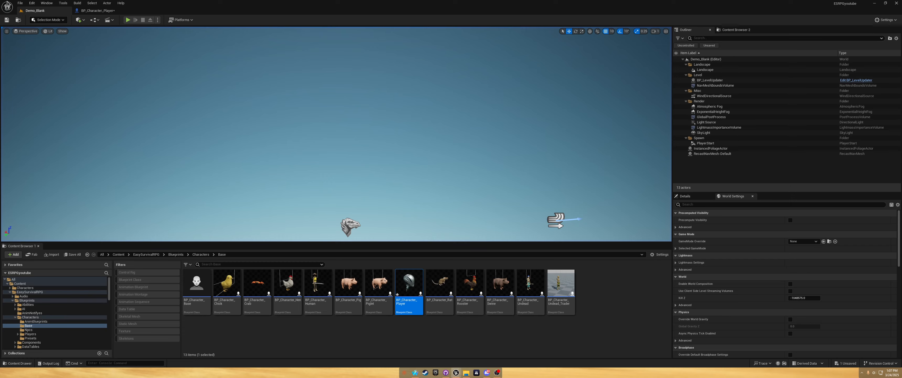
Set the Skeletal Mesh Asset of BP_Character_Player's main Mesh component to SK_Character_Dummy_Male_01
click(102, 14)
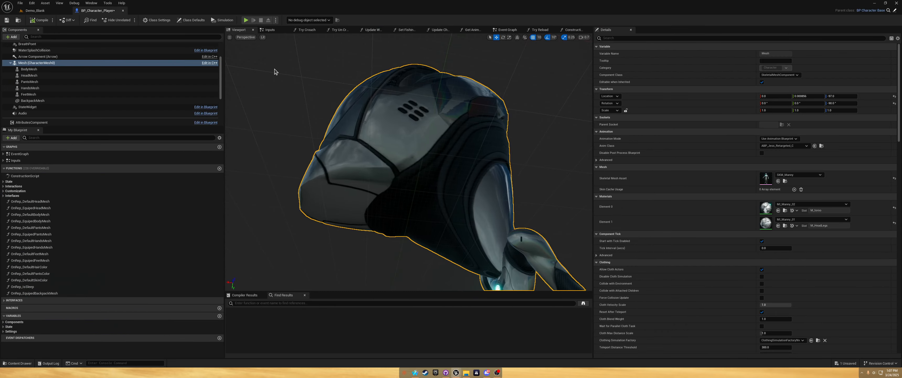
click(802, 175)
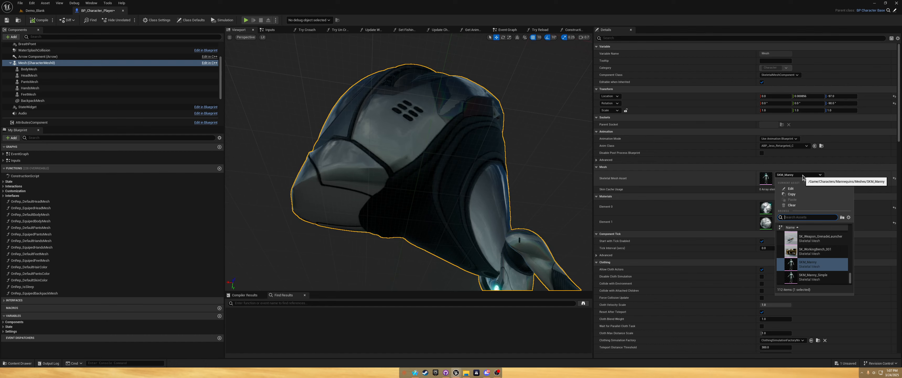
text(n)
key(BackSpace)
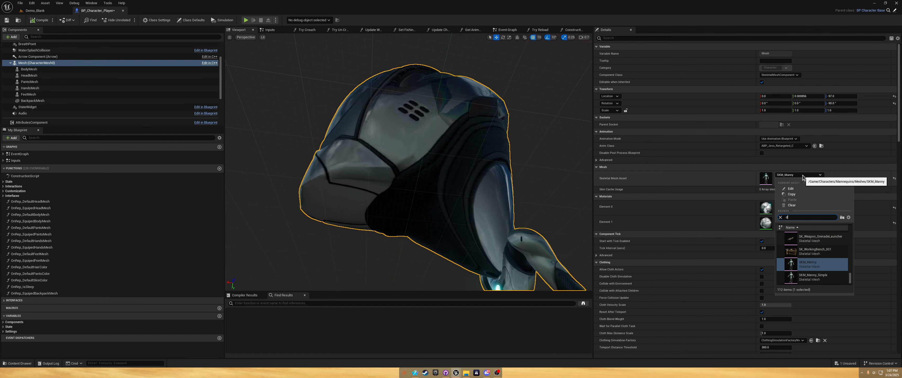
text(dummy)
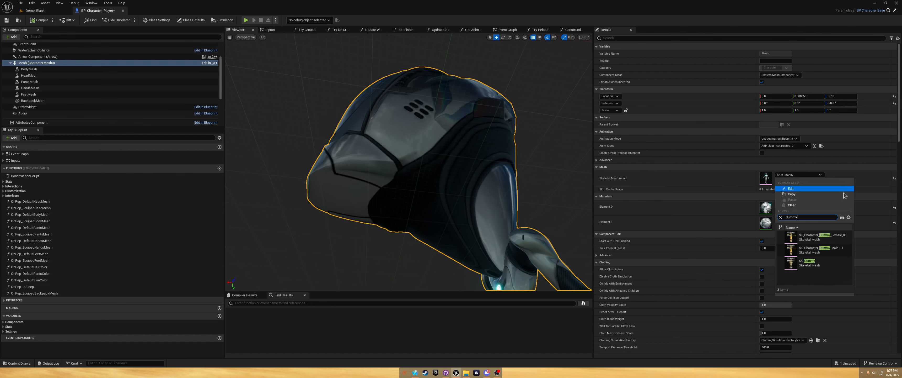
click(823, 249)
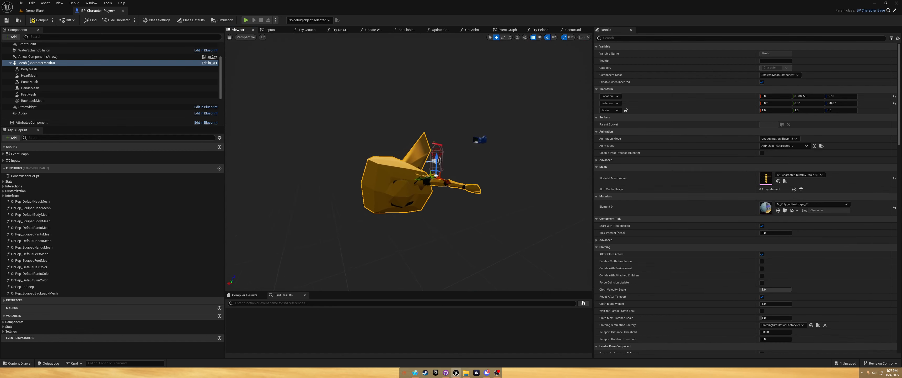
Set the Mesh component's Anim Class to ABP_Jess_Synty and examine the dummy character's pose from several angles
right_drag(409, 162, 471, 147)
click(777, 146)
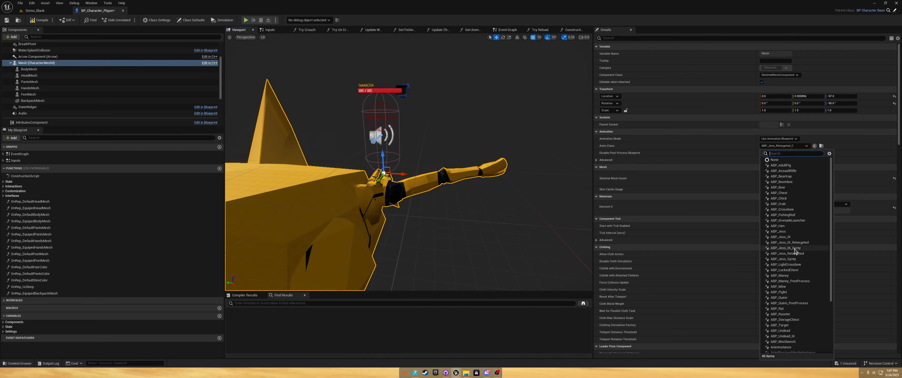
click(783, 259)
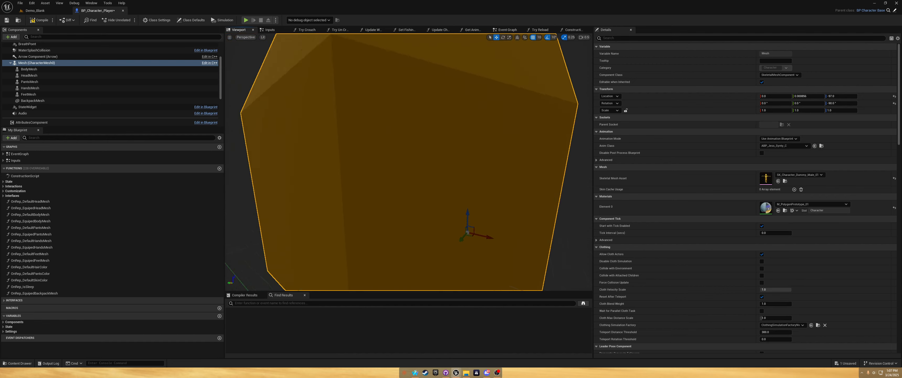
right_drag(438, 158, 238, 150)
scroll(272, 147, up, 1)
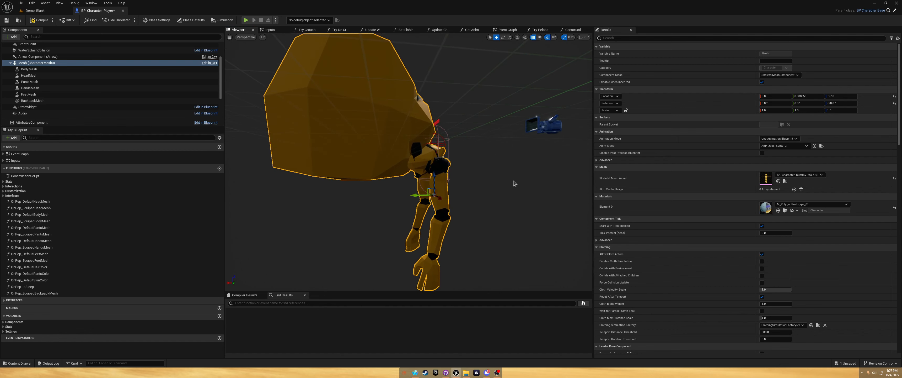
Compile, save and close the BP_Character_Player blueprint
click(34, 22)
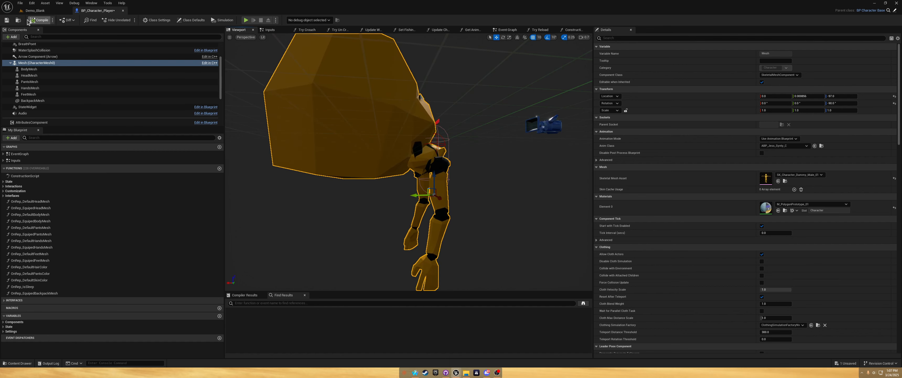
click(6, 20)
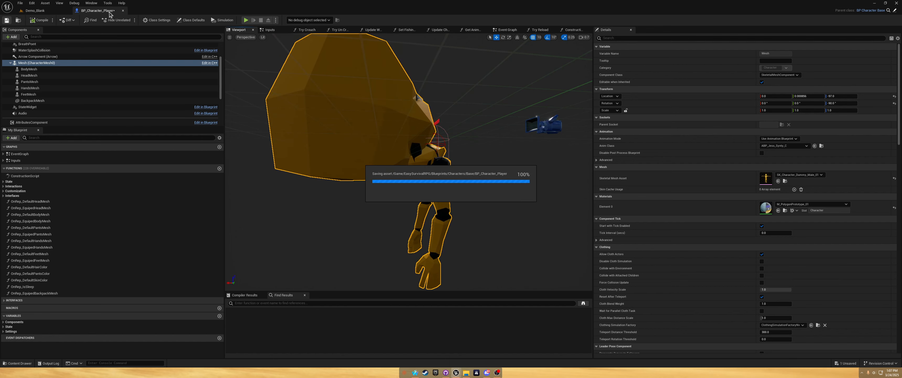
click(123, 11)
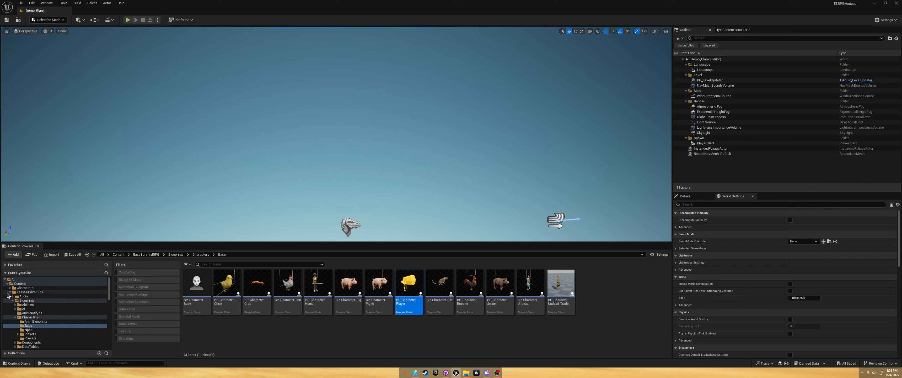
Collapse the expanded content folders, open RetargetedAnims/UE5/Anims and filter it to Animation Sequence assets
click(10, 292)
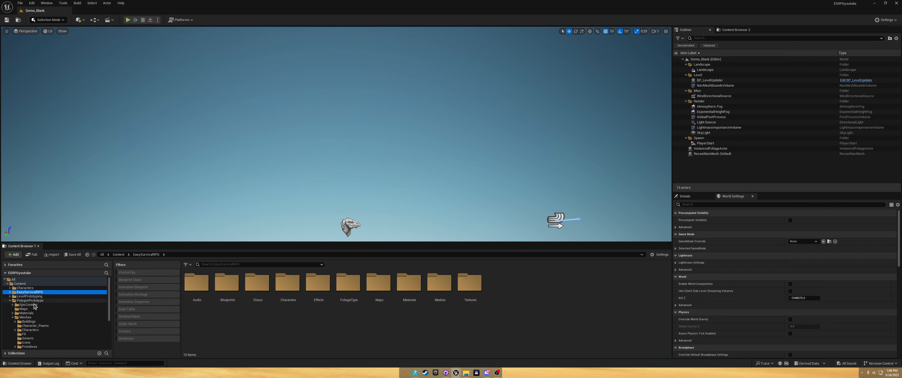
click(10, 300)
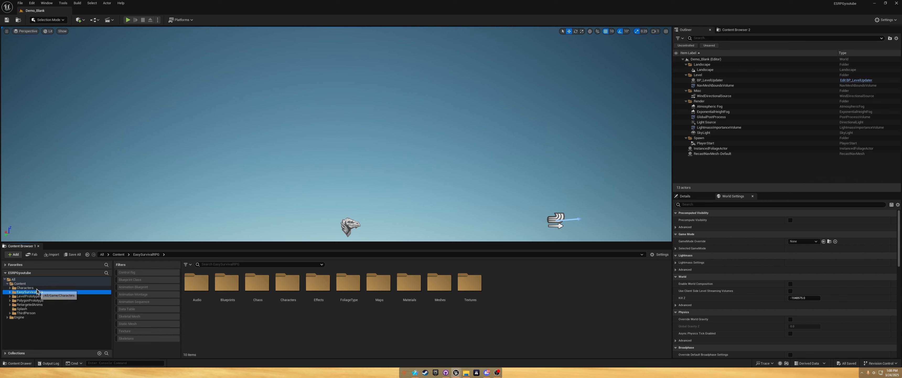
click(31, 305)
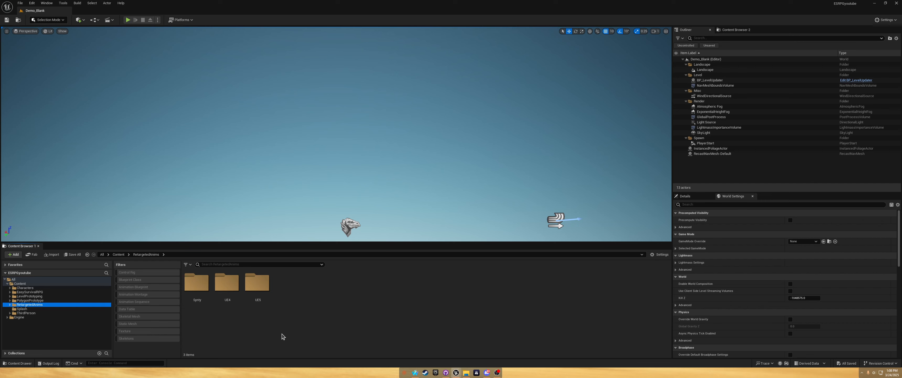
double_click(259, 287)
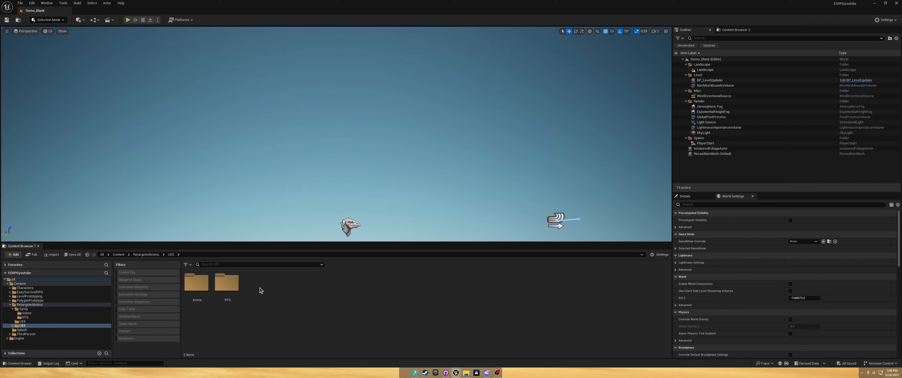
double_click(197, 282)
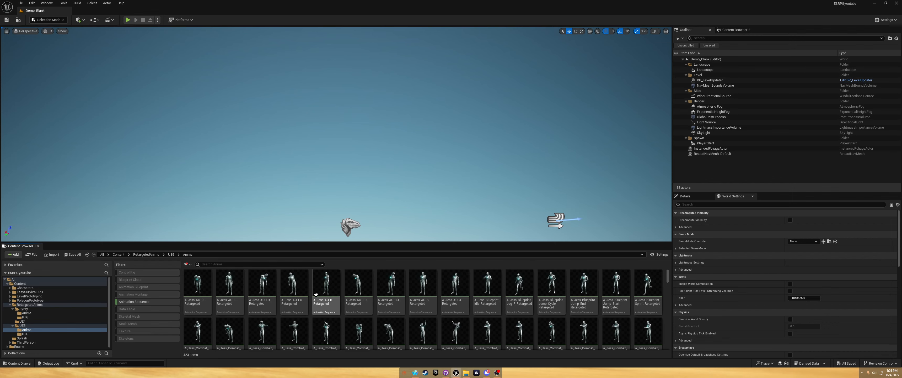
Open all retargeted UE5 animation sequences together in the Property Matrix, dock it in the main window and return to the Demo_Blank level
click(197, 290)
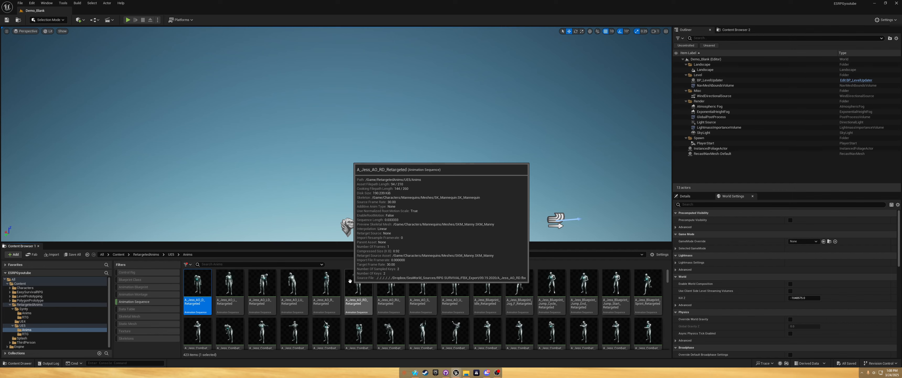
key(ctrl+a)
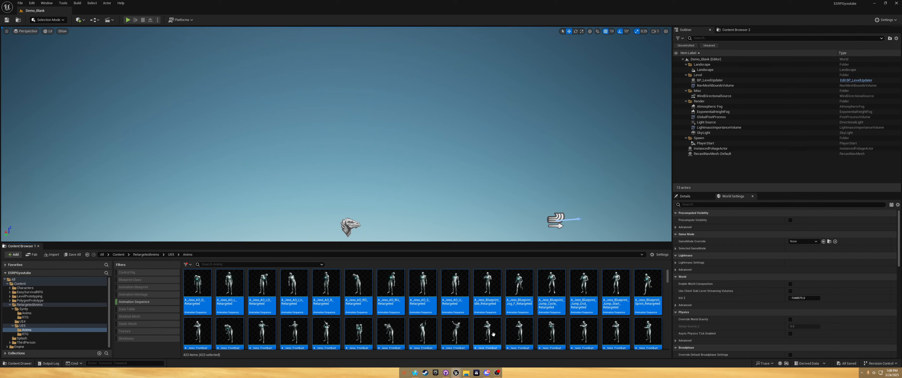
right_click(388, 289)
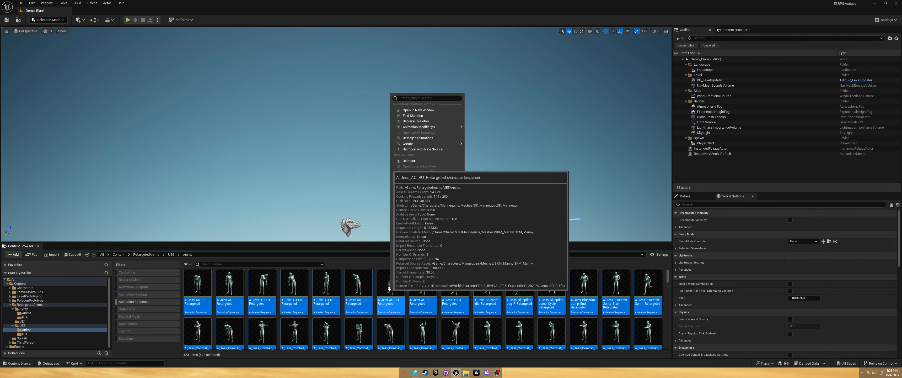
mouse_move(433, 213)
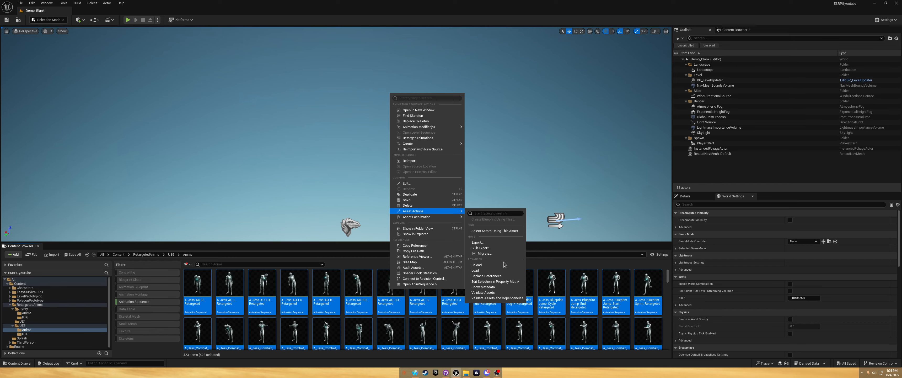
click(501, 282)
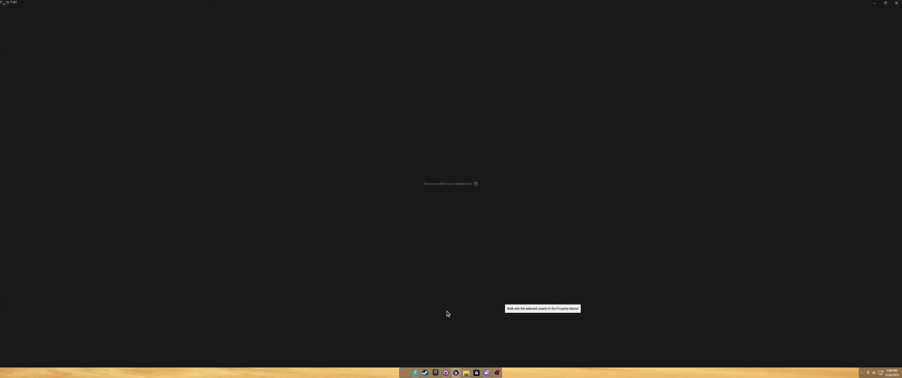
drag(41, 12, 294, 16)
click(45, 12)
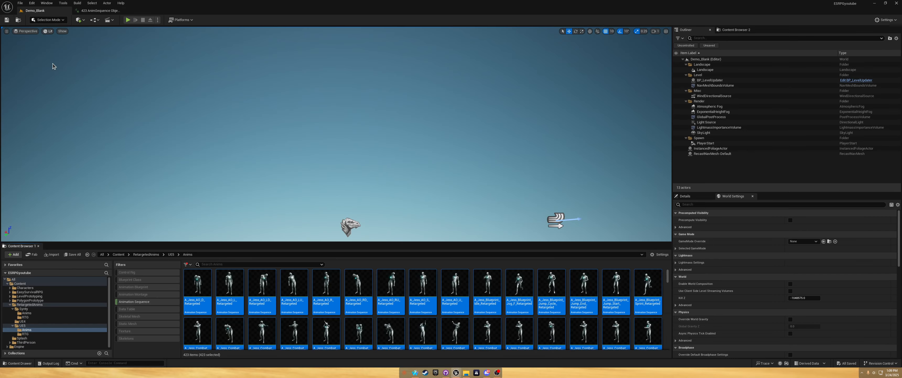
Turn off the Animation Sequence filter and open the EasySurvivalRPG/Characters/Jess/Animations folder
click(30, 292)
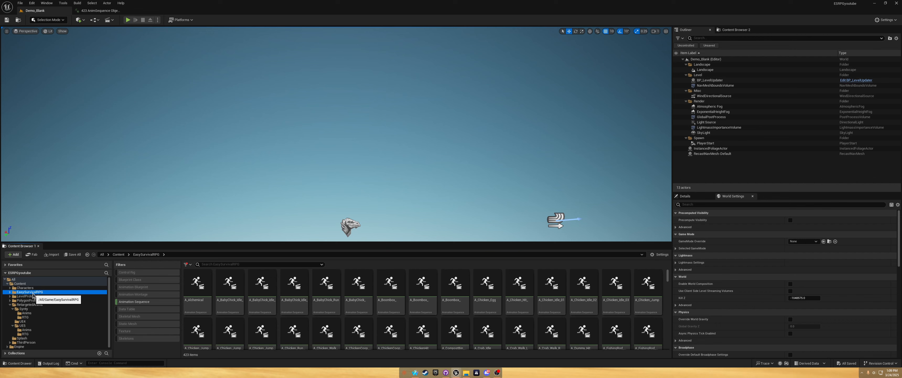
click(138, 302)
double_click(288, 292)
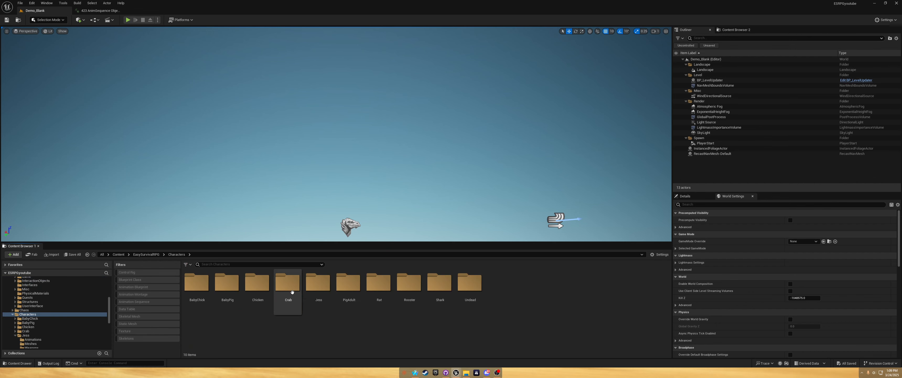
double_click(325, 303)
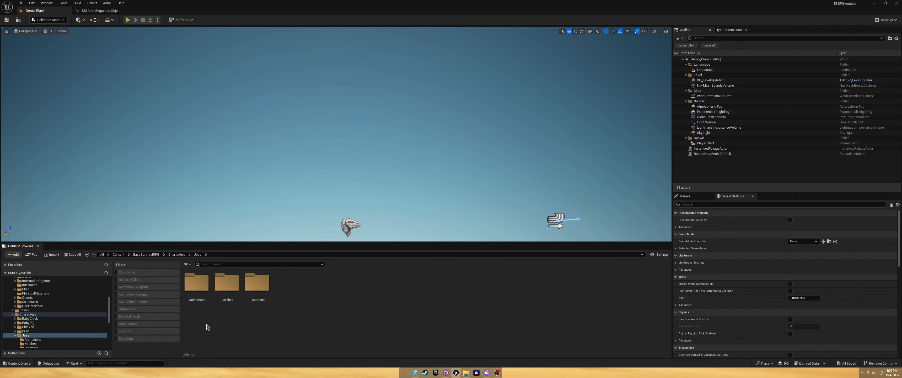
double_click(196, 294)
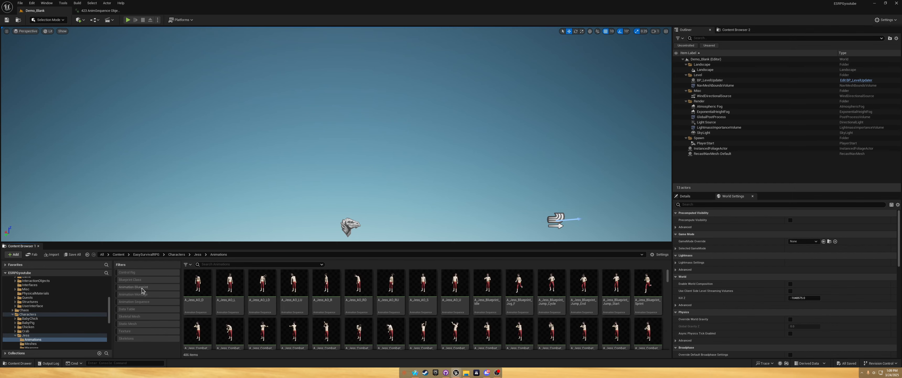
Filter the Jess animations to Animation Sequence assets and open all of them together in the Property Matrix
click(198, 291)
key(ctrl+a)
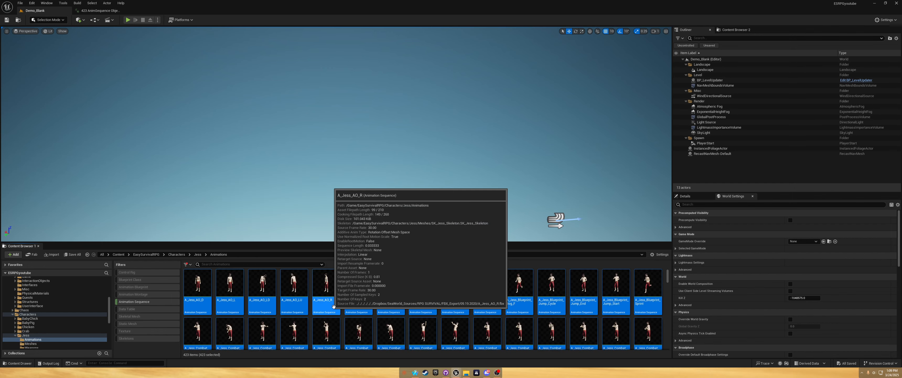
right_click(199, 288)
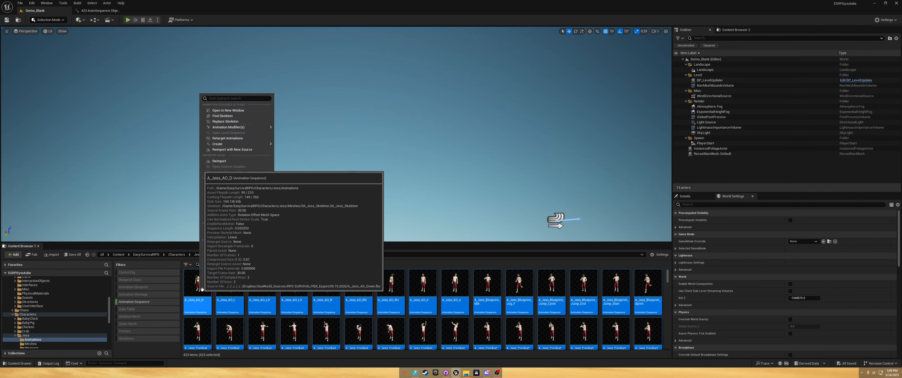
mouse_move(252, 212)
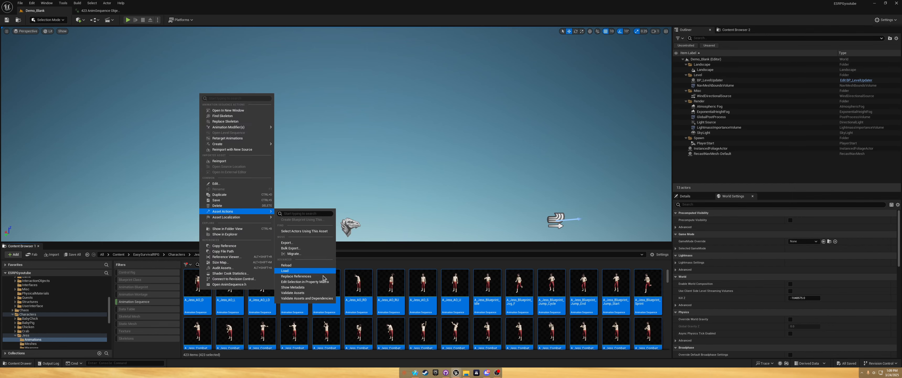
click(317, 282)
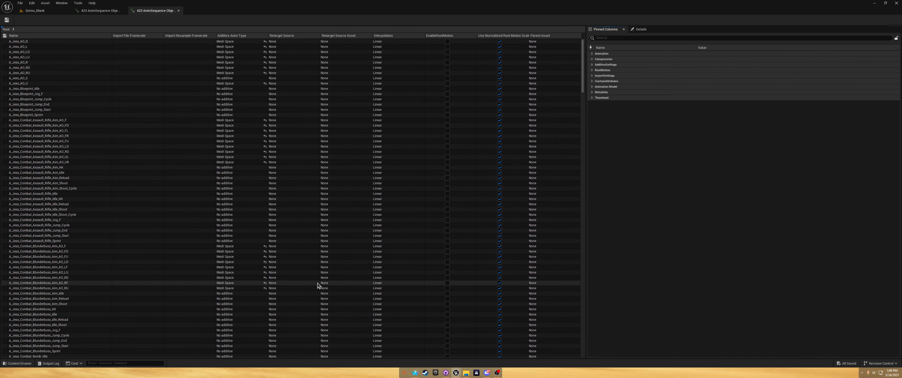
Detach the original Jess animations' Property Matrix and arrange it side by side with the retargeted one
drag(157, 10, 443, 105)
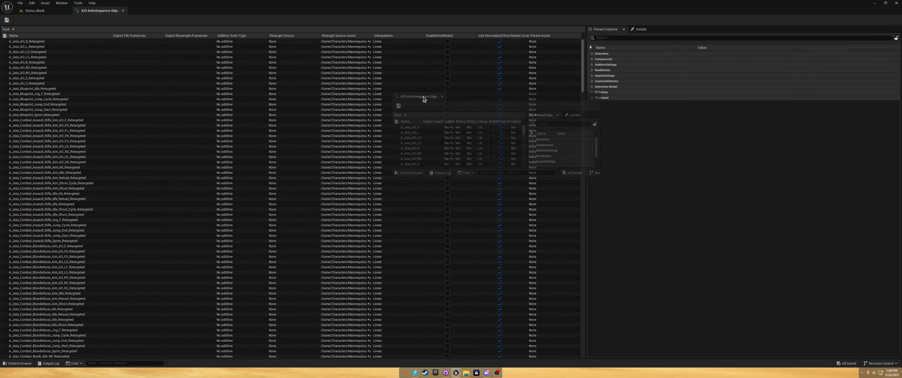
drag(519, 103, 898, 183)
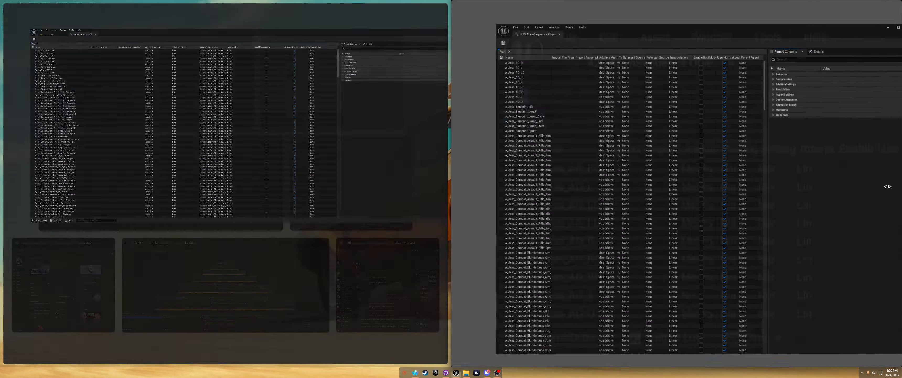
click(185, 84)
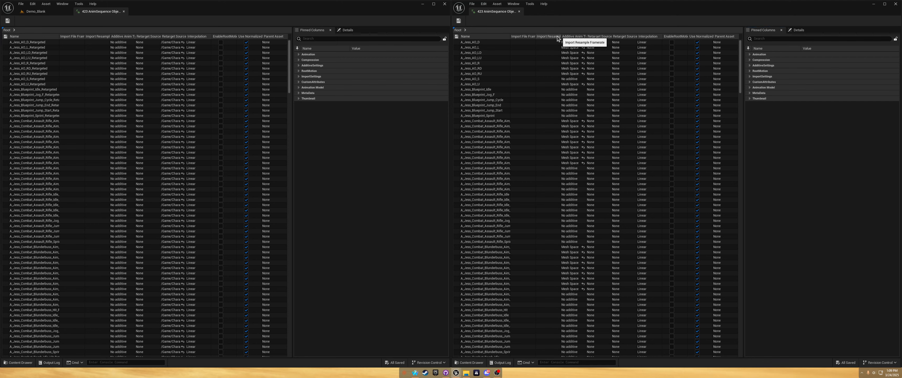
Compare the Additive Anim Type and EnableRootMotion values of the original and retargeted animations, and widen the original matrix's Name column
click(548, 37)
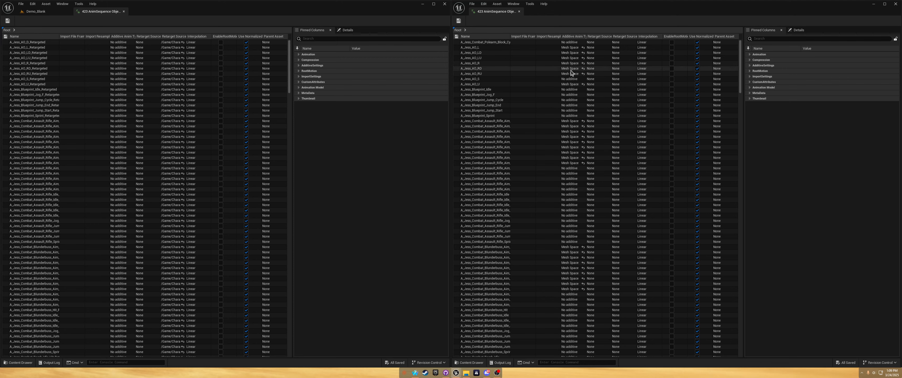
click(570, 47)
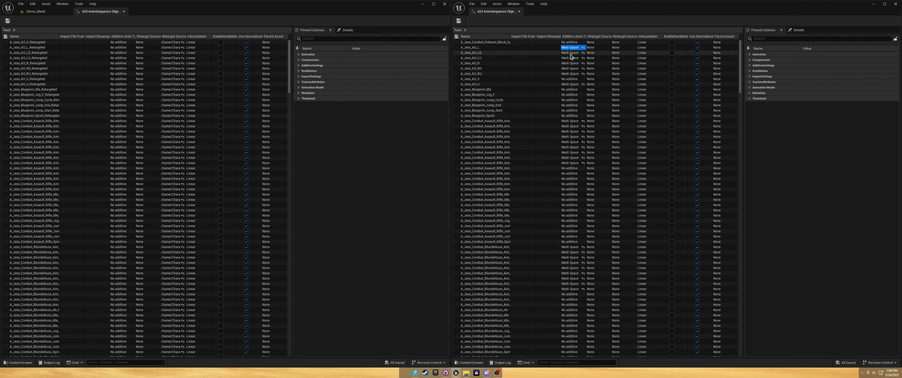
click(570, 58)
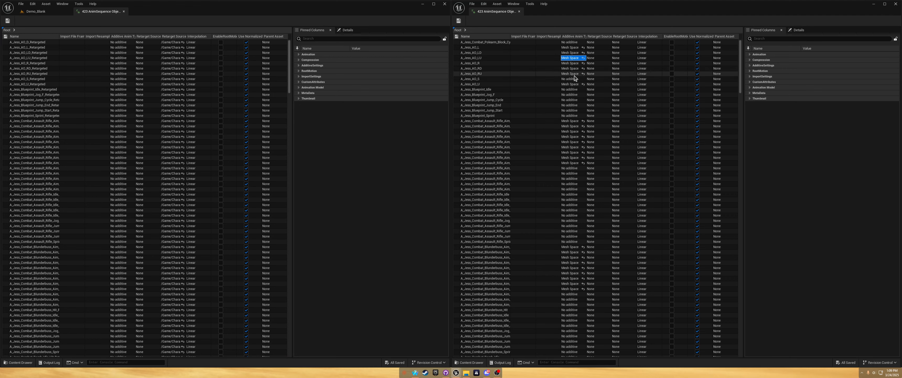
click(570, 80)
click(567, 84)
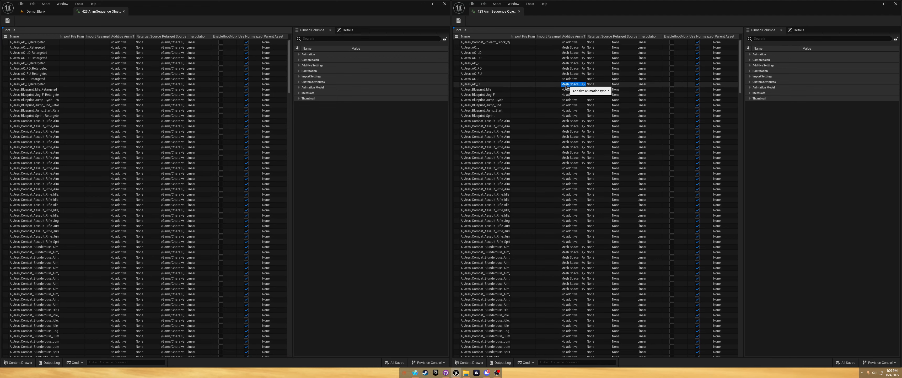
scroll(571, 216, down, 7)
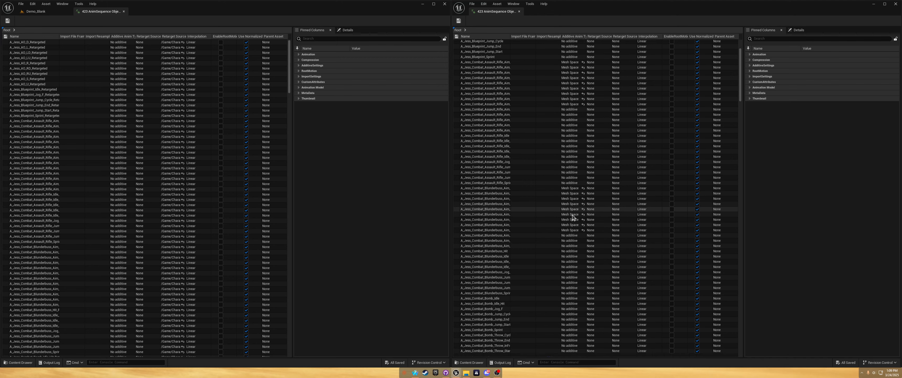
scroll(573, 217, down, 16)
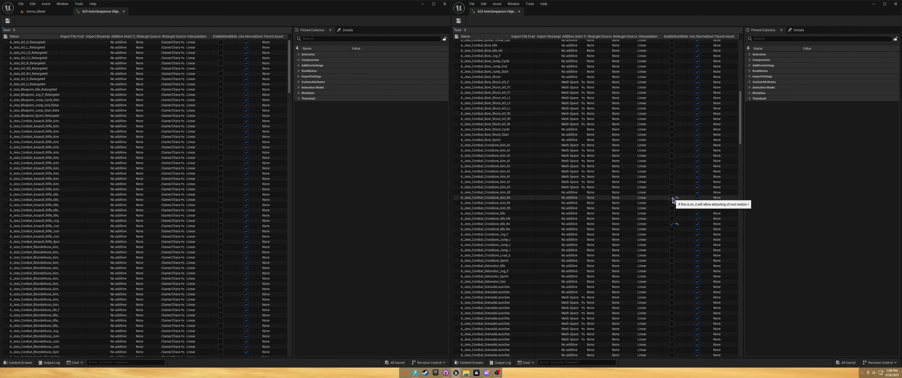
scroll(179, 148, down, 5)
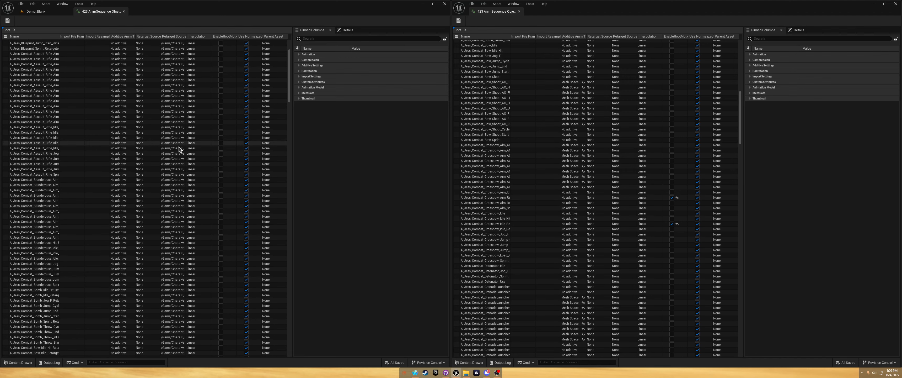
scroll(179, 148, down, 20)
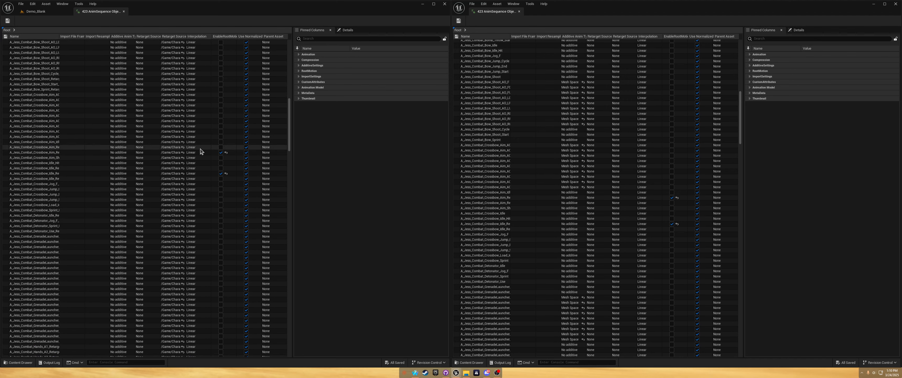
scroll(201, 151, down, 13)
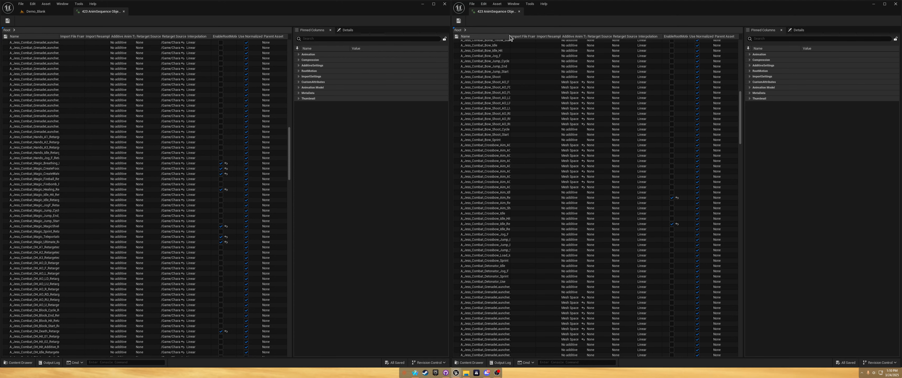
drag(510, 37, 544, 37)
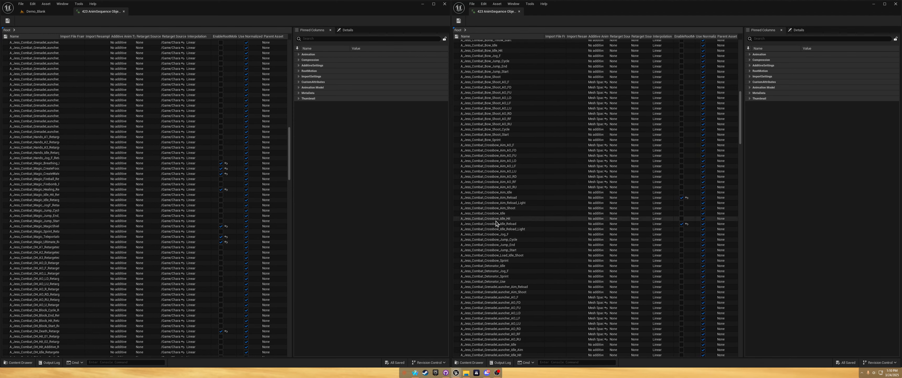
Widen the retargeted matrix's Name column and bring both animation lists to their first rows
scroll(155, 137, up, 7)
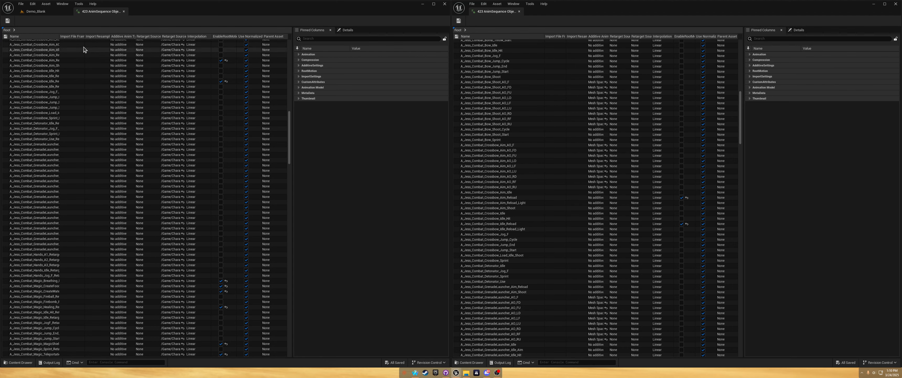
drag(60, 35, 84, 36)
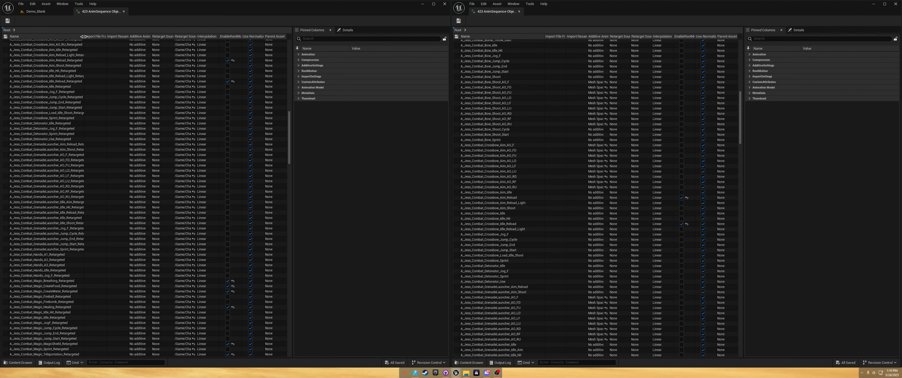
drag(291, 128, 291, 56)
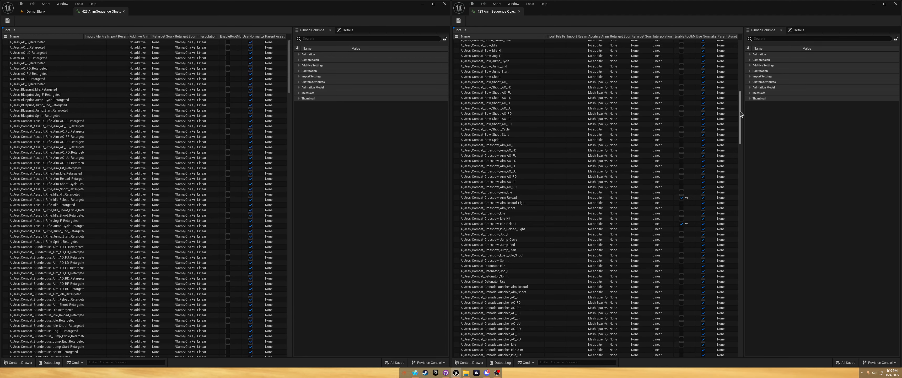
drag(741, 114, 739, 35)
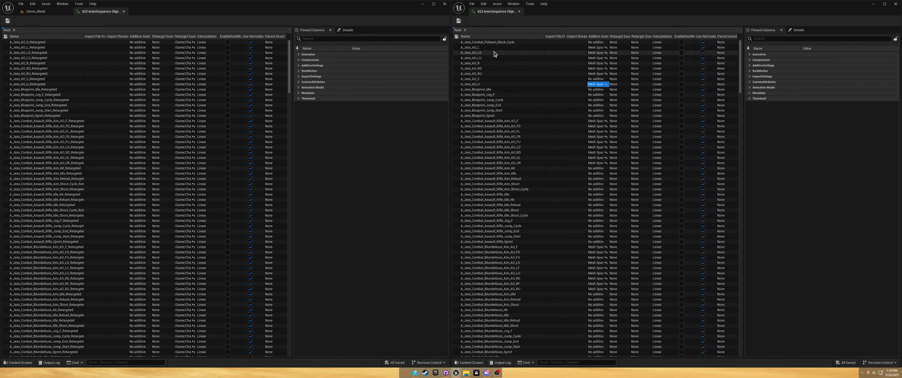
Set the retargeted A_Jess_AO_L through AO_U animations to Mesh Space additive with Selected animation frame as Base Pose Type, matching the original AO_L
click(474, 48)
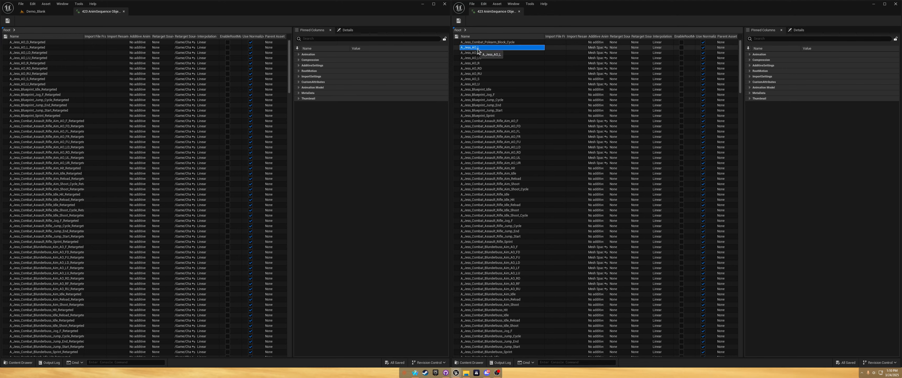
click(39, 48)
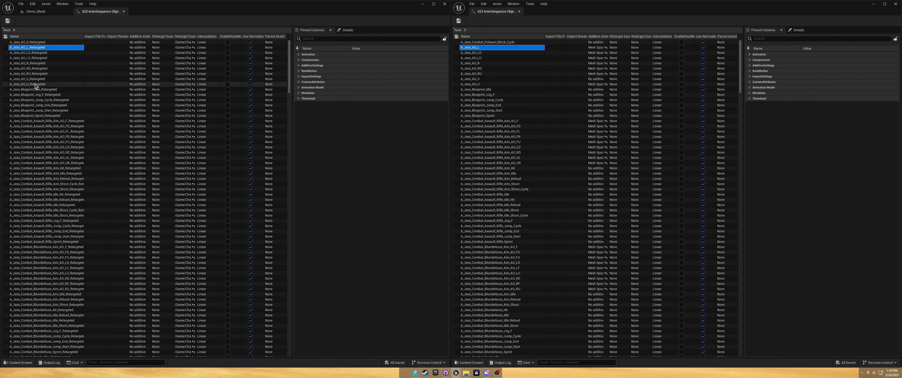
shift+click(36, 84)
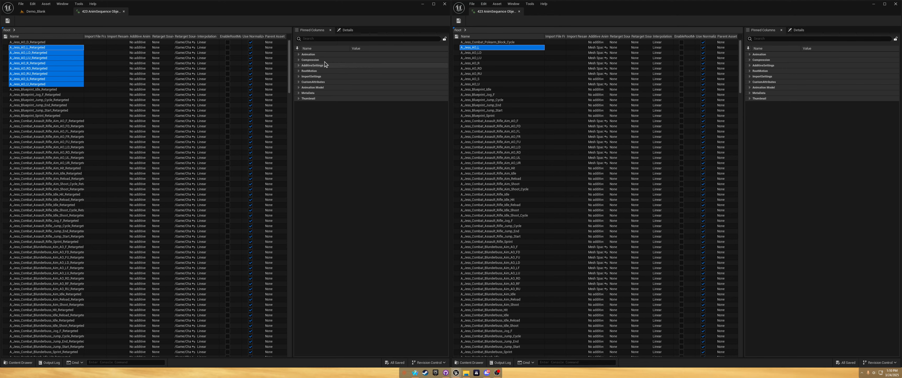
click(299, 65)
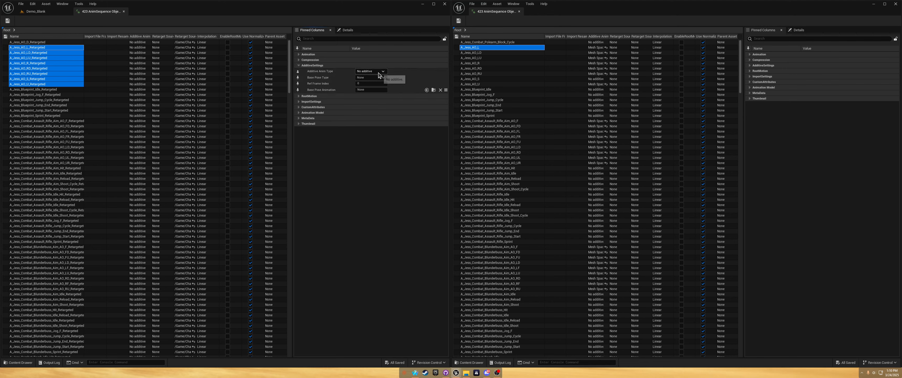
click(382, 72)
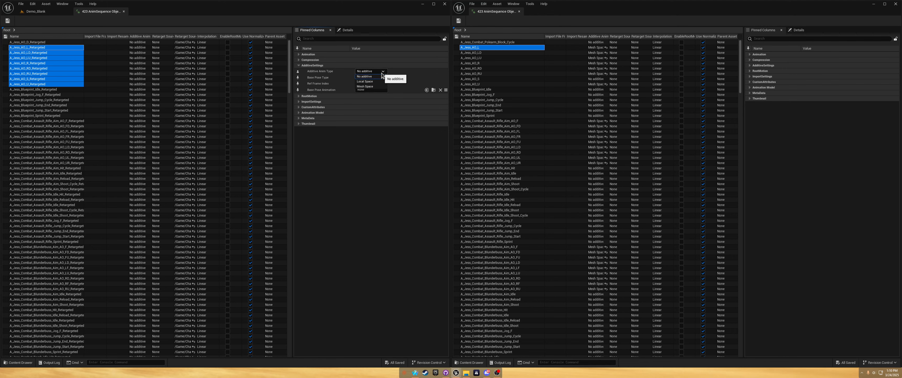
click(375, 87)
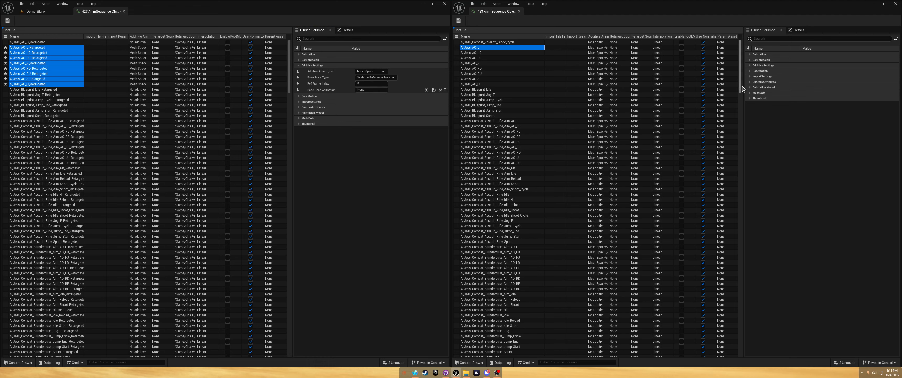
click(749, 65)
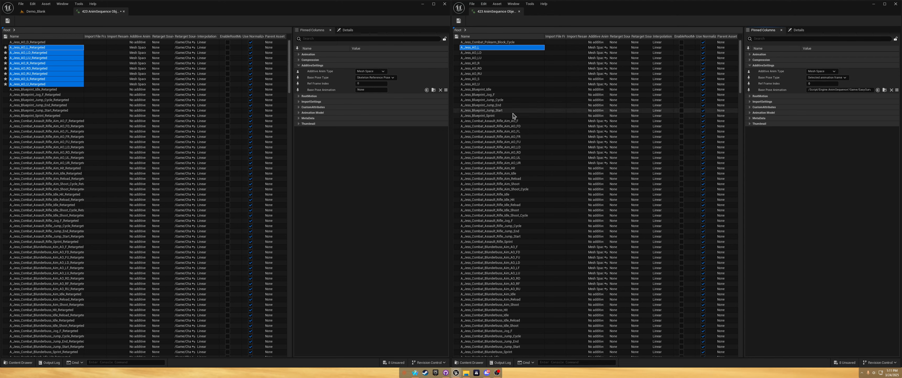
click(377, 78)
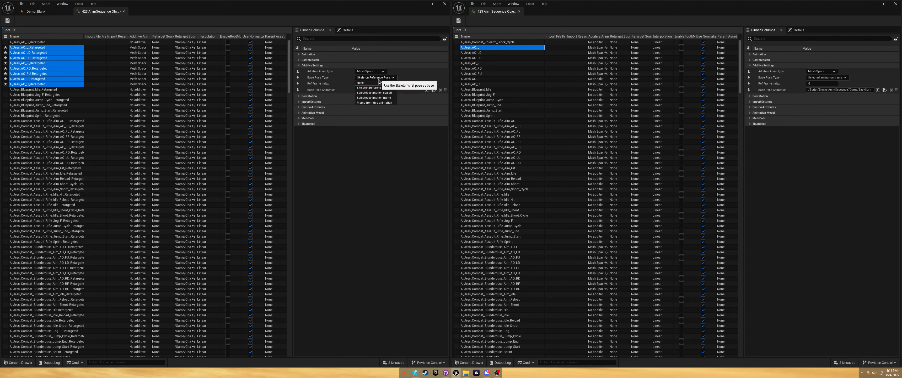
click(384, 98)
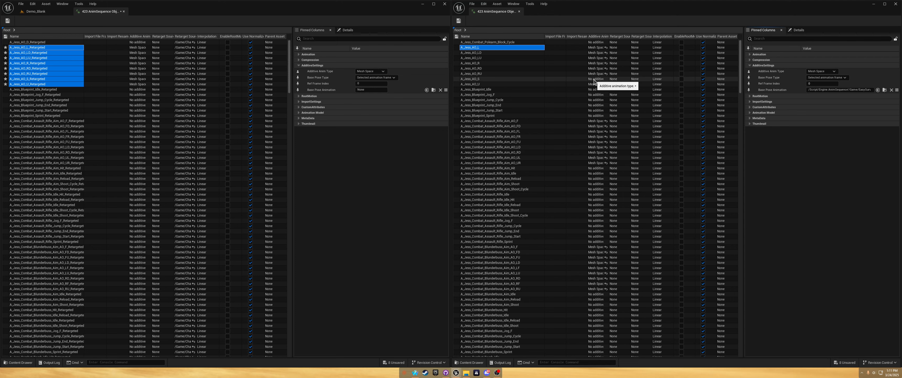
Set the Additive Anim Type of A_Jess_AO_S_Retargeted to No additive
click(267, 79)
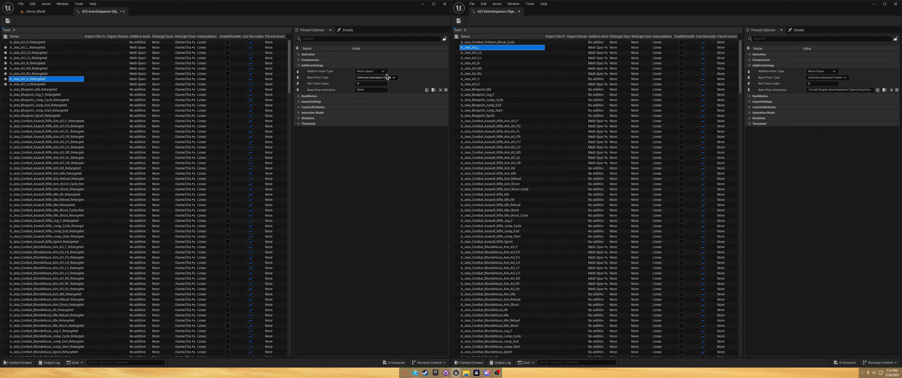
click(371, 71)
click(366, 76)
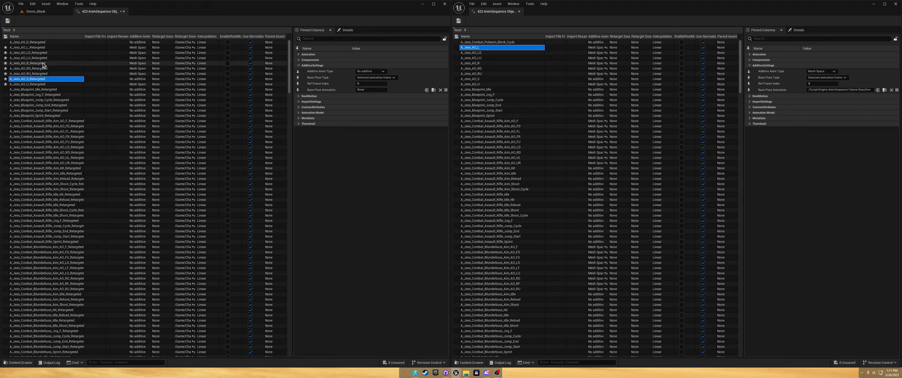
Assign A_Jess_AO_S_Retargeted as Base Pose Animation for the retargeted AO_L through AO_RU and AO_U animations
click(30, 48)
shift+click(33, 74)
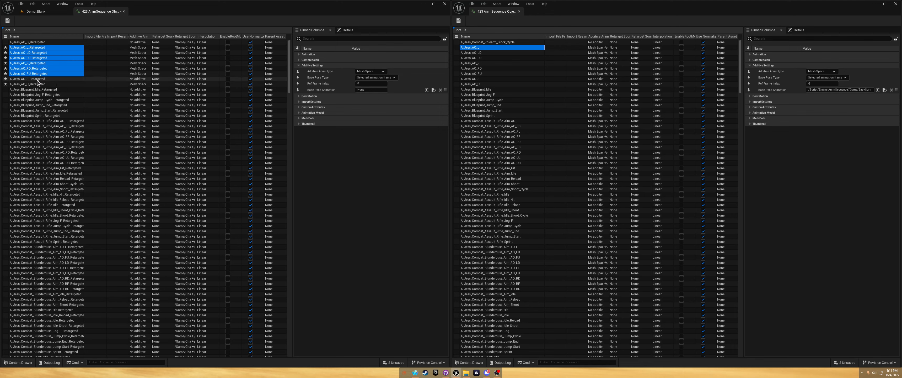
ctrl+click(33, 85)
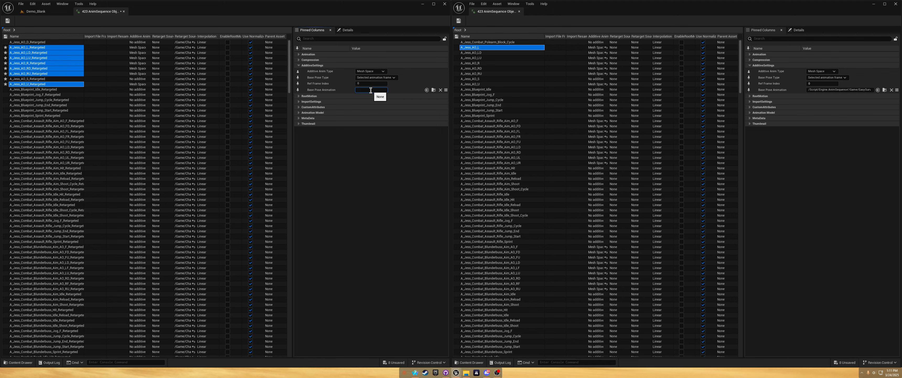
click(445, 90)
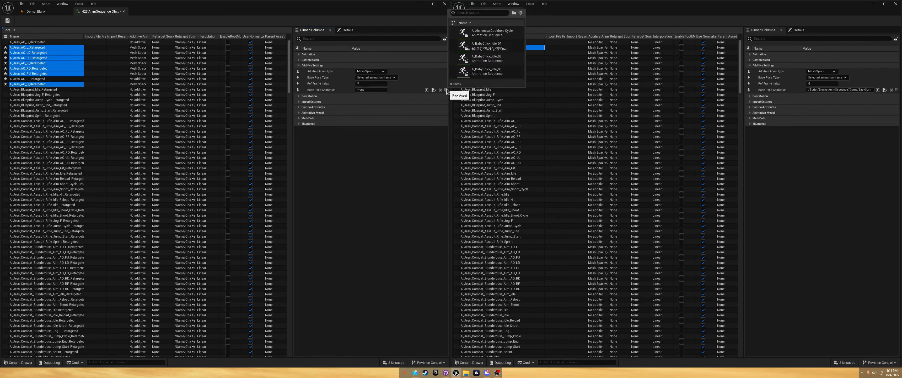
text(ao)
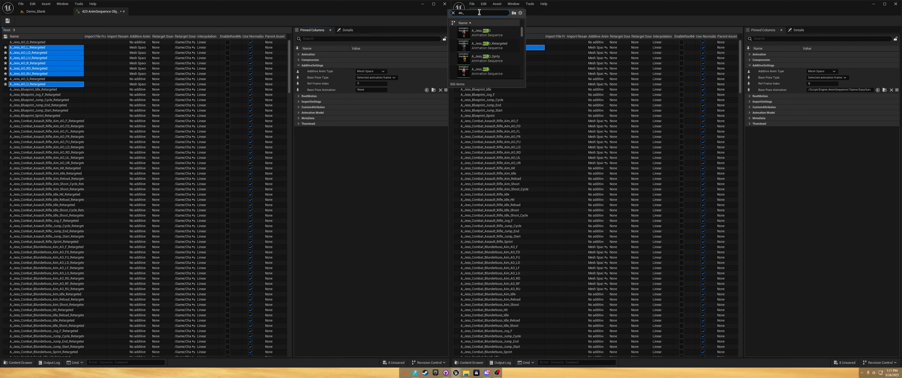
text(_S)
click(489, 44)
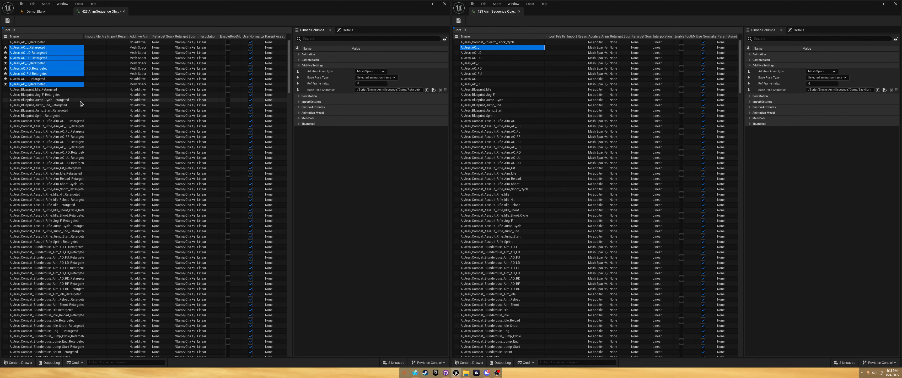
Set the retargeted Assault_Rifle_Aim_AO animations, F through UR, to Mesh Space additive with Selected animation frame as Base Pose Type
click(514, 121)
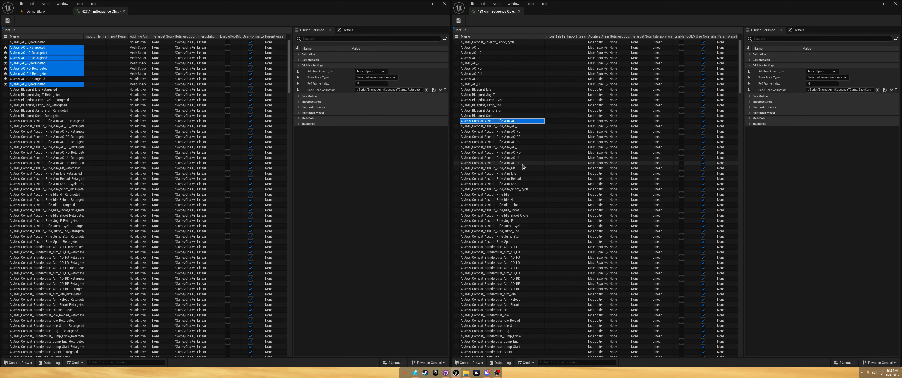
click(62, 121)
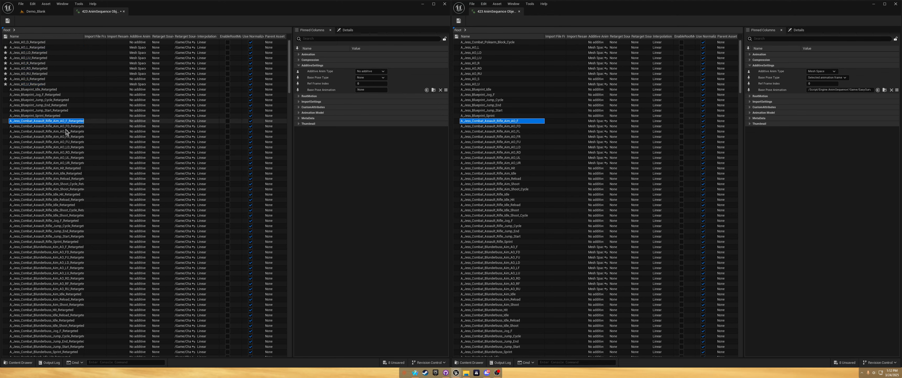
shift+click(69, 163)
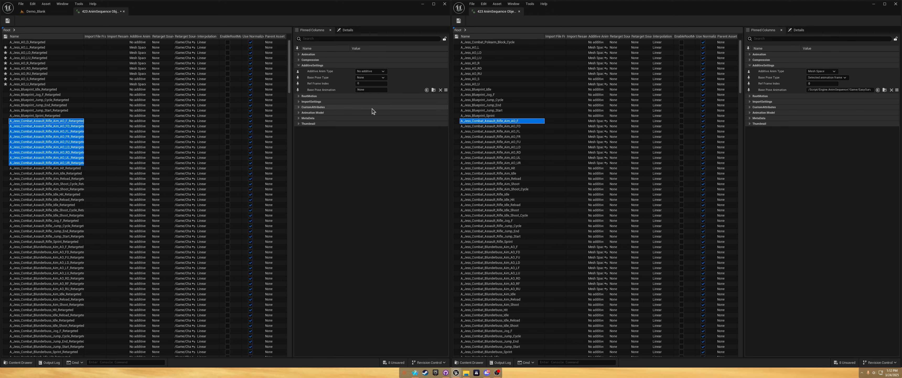
click(371, 71)
click(372, 86)
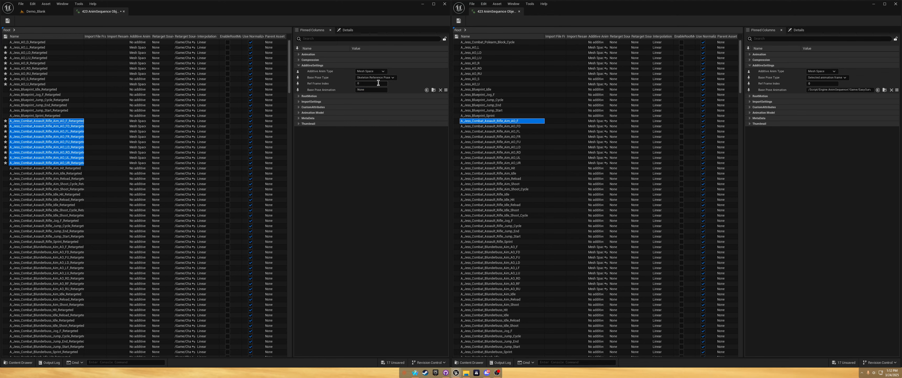
click(389, 78)
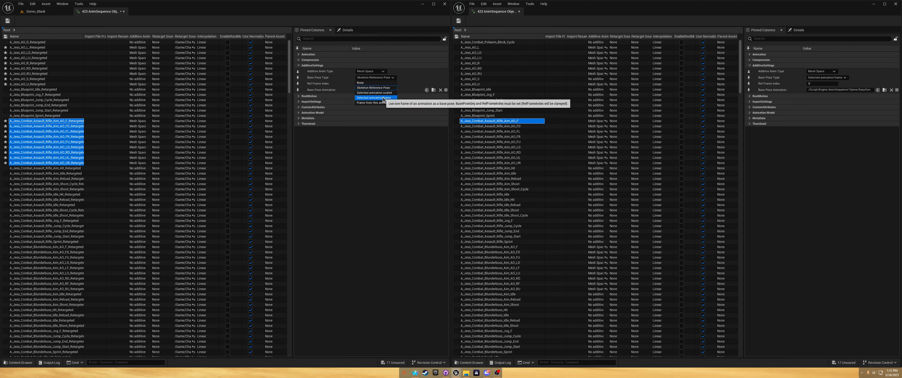
click(365, 89)
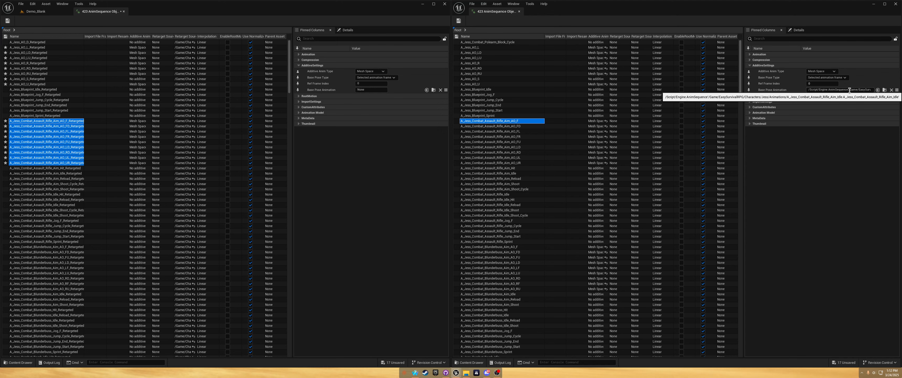
Search the base pose animations for "rifle aim idle ret" and try to assign an Assault Rifle Aim Idle animation to the selected rifle aim offsets
click(446, 90)
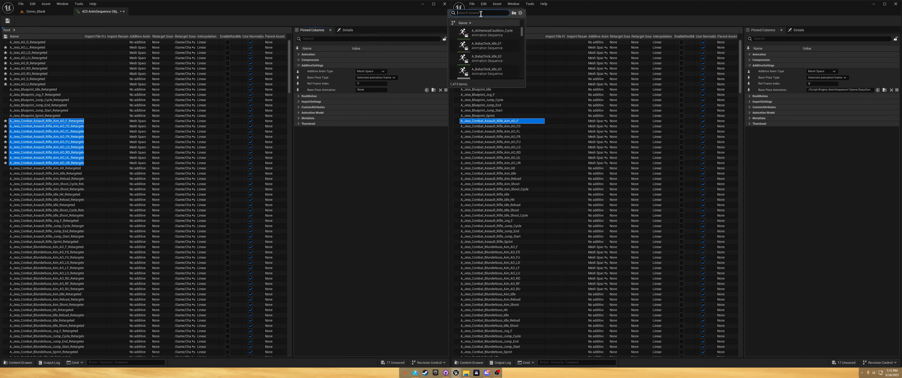
text(ri)
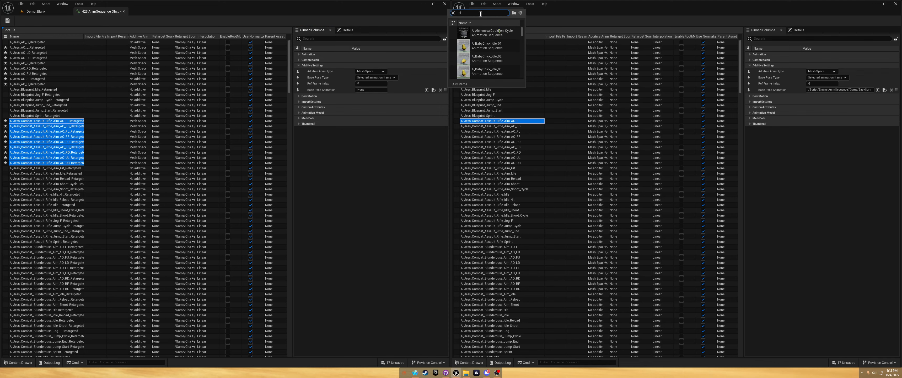
text(fle aim )
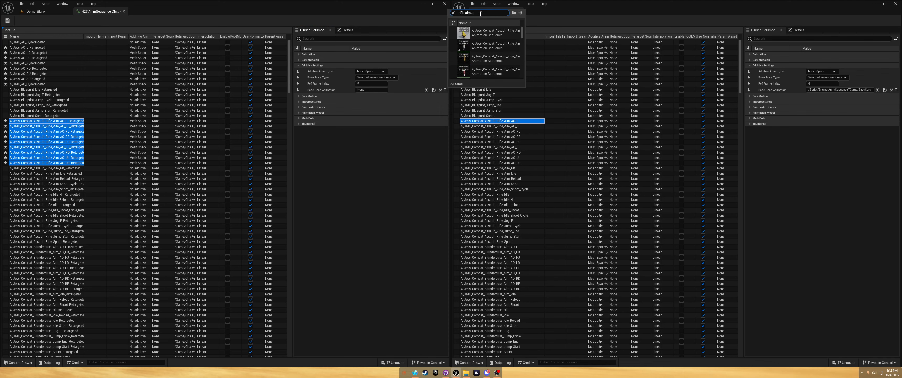
text(idle ret)
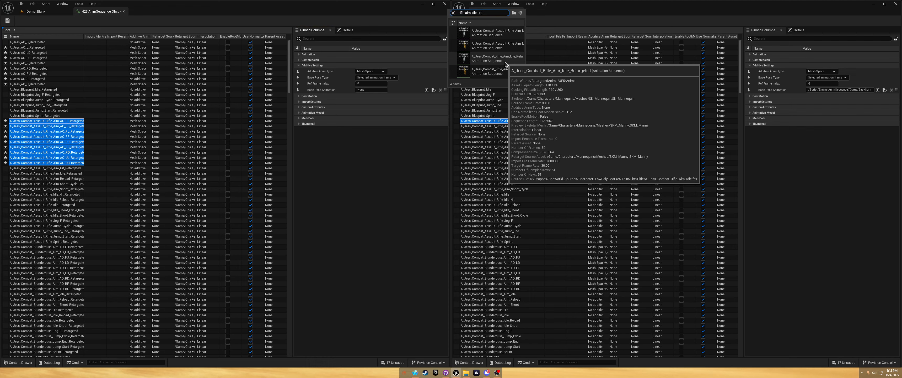
mouse_move(501, 50)
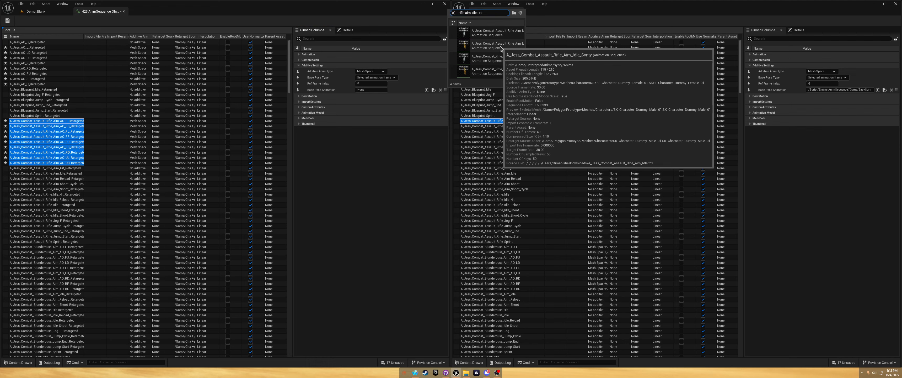
click(501, 47)
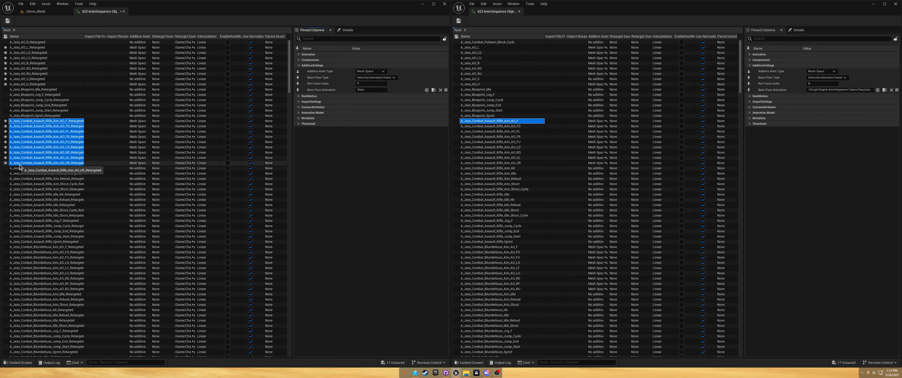
Locate the Blunderbuss aim offset animations in the original Jess matrix
scroll(539, 167, down, 1)
scroll(539, 167, down, 7)
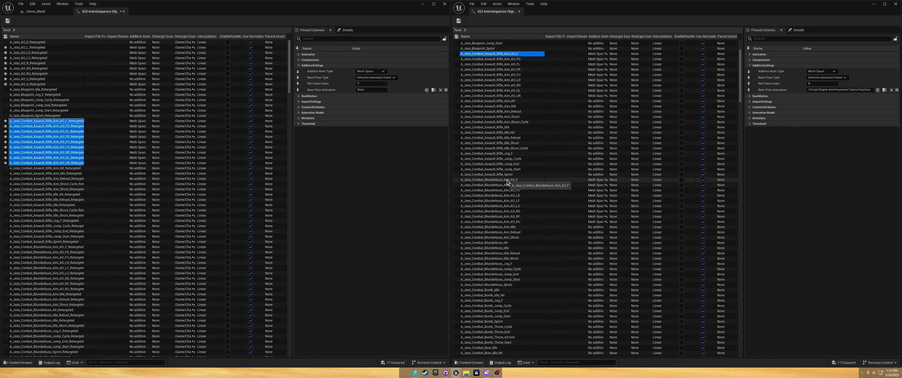
Set the retargeted Combat_Blunderbuss_Aim_AO sequences to Mesh Space additive with base pose type Selected animation frame
click(507, 179)
shift+click(511, 221)
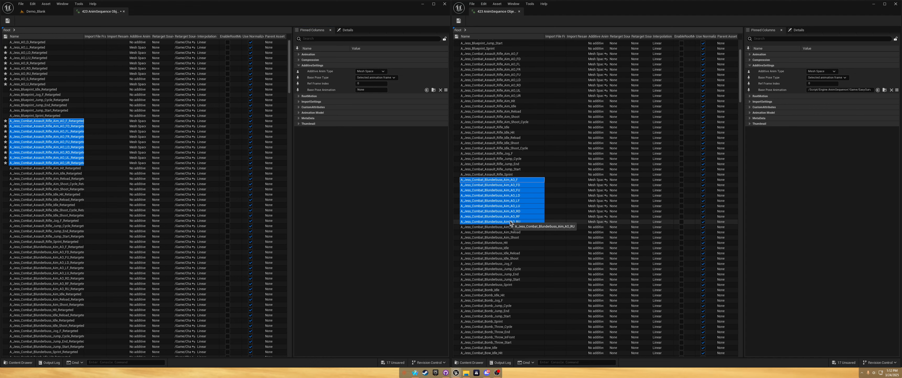
scroll(68, 196, down, 3)
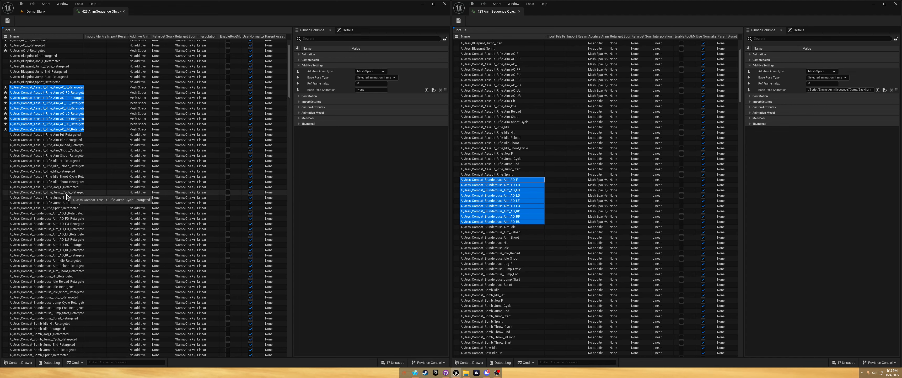
click(62, 213)
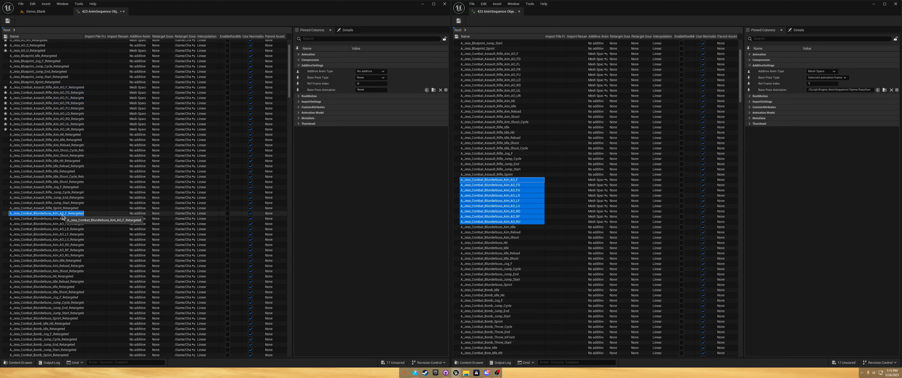
shift+click(70, 256)
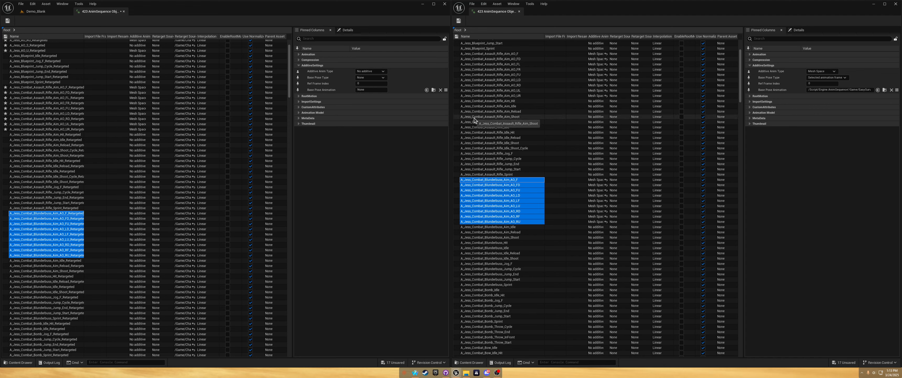
click(372, 72)
click(371, 87)
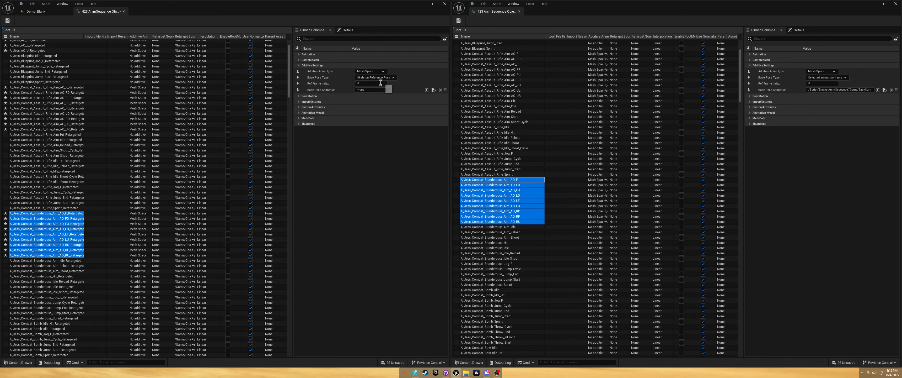
click(374, 78)
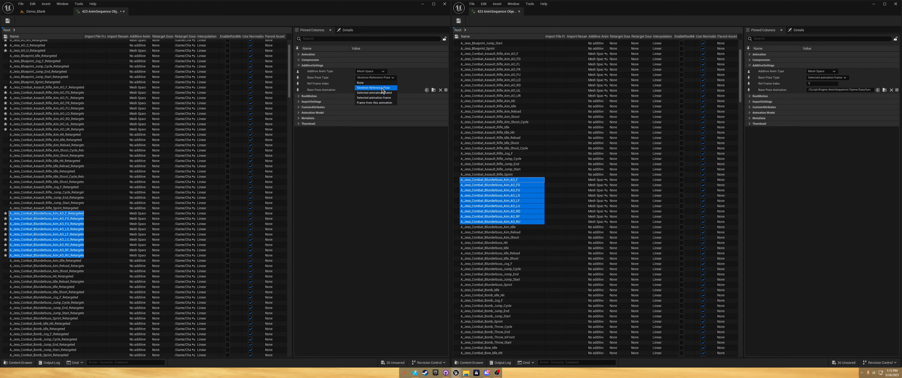
click(390, 98)
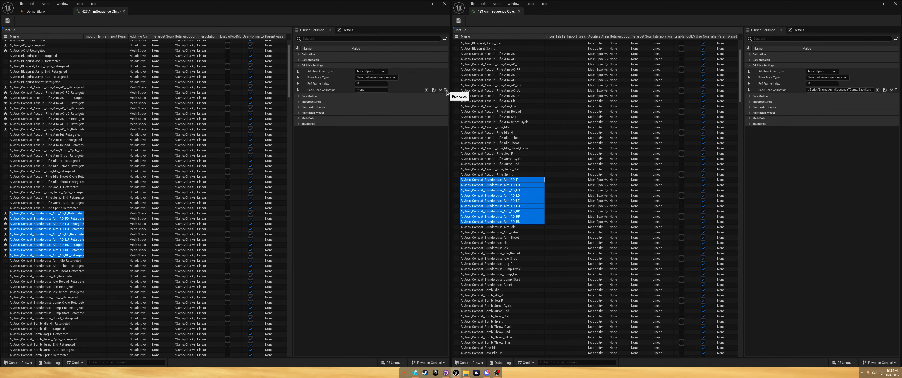
Assign A_Jess_Combat_Blunderbuss_Aim_Idle_Retargeted as the base pose animation of the selected Blunderbuss aim offsets
click(446, 91)
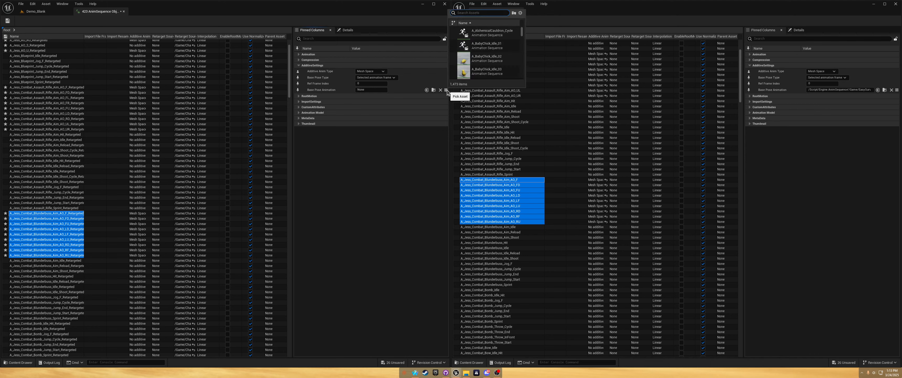
text(blunderbuss_aim_idle)
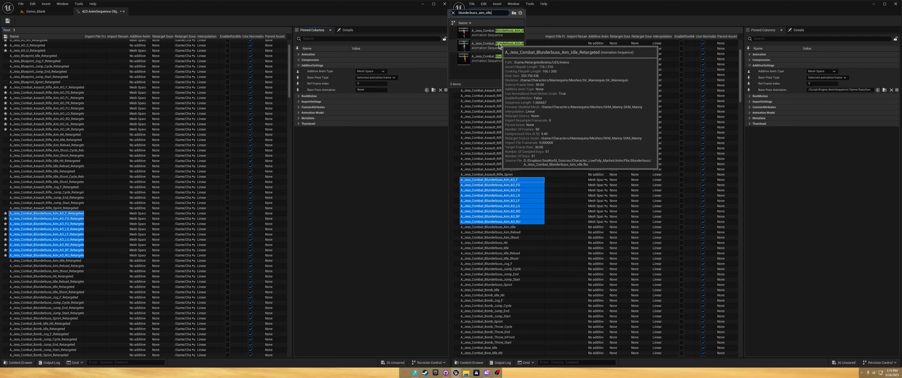
click(499, 46)
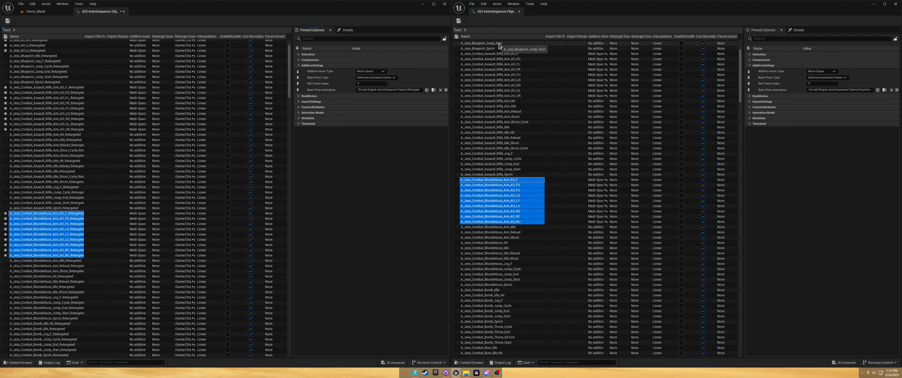
Assign the retargeted Assault_Rifle_Aim_Idle sequence as the base pose animation of all retargeted Combat_Assault_Rifle_Aim_AO sequences
click(62, 87)
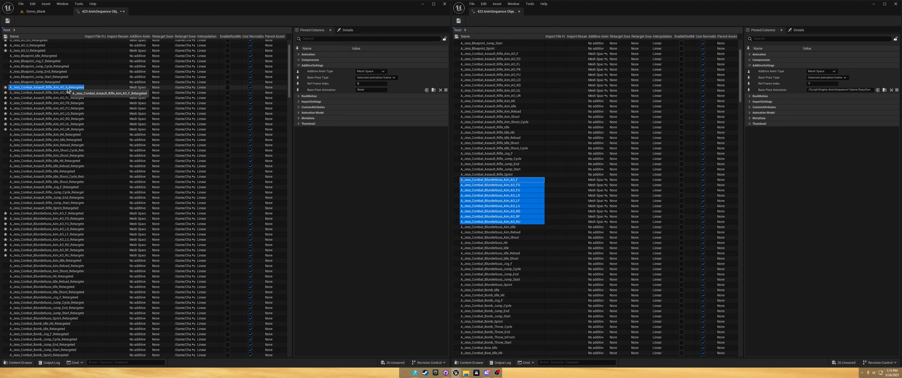
shift+click(50, 130)
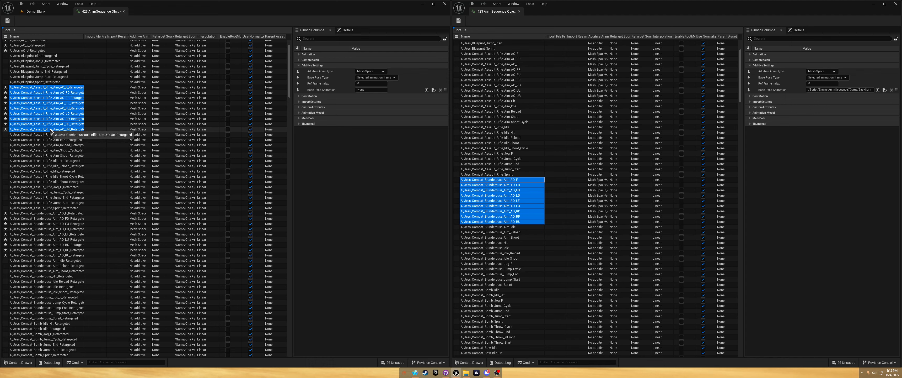
click(44, 213)
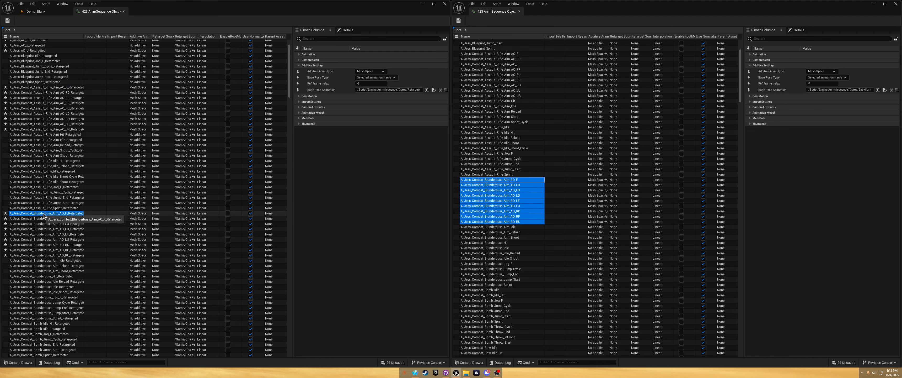
click(54, 87)
shift+click(65, 129)
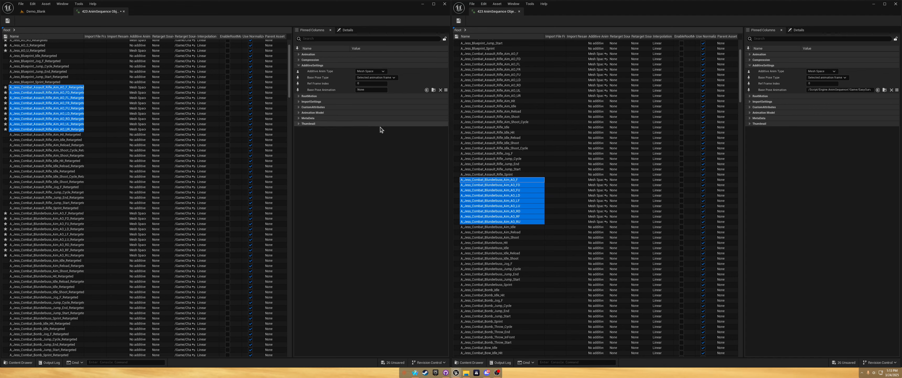
click(446, 90)
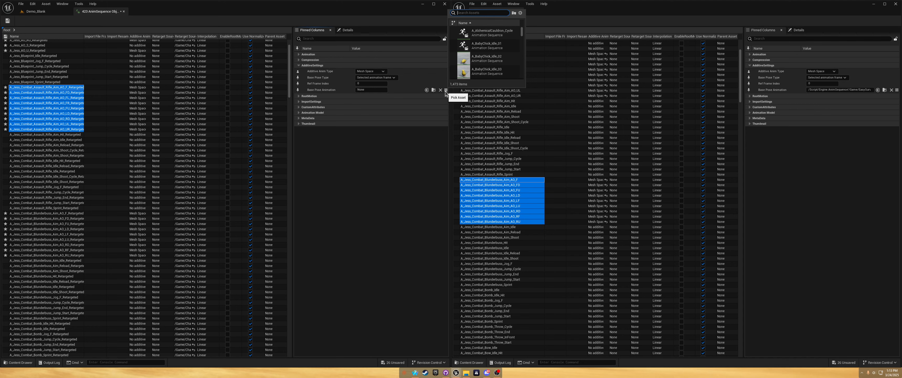
text(assault_rifle)
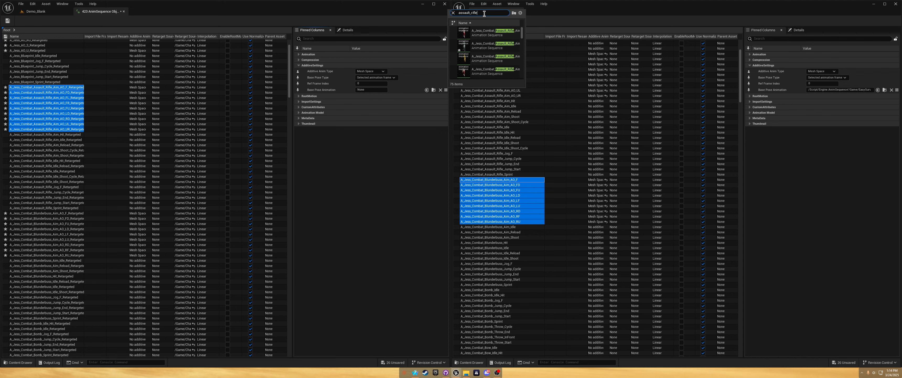
text(m)
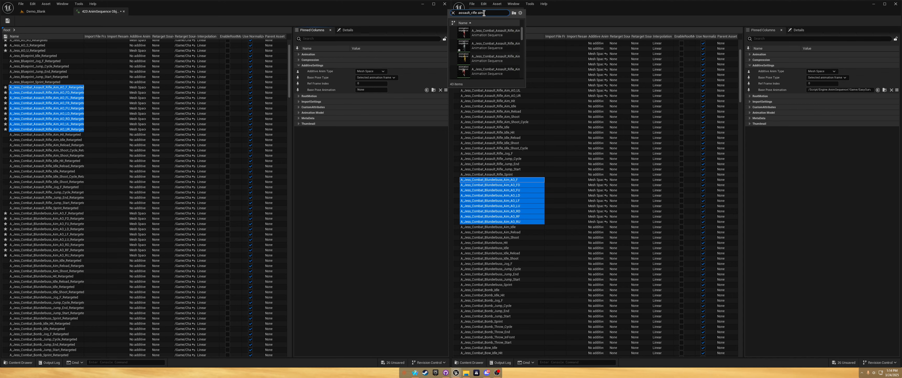
text( Idle)
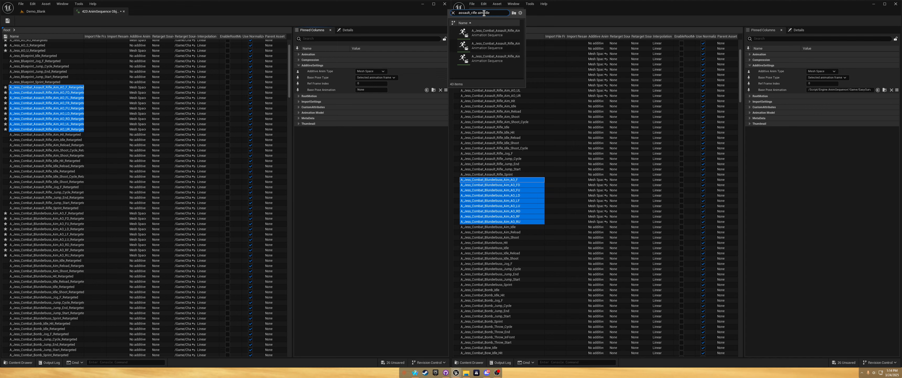
click(494, 44)
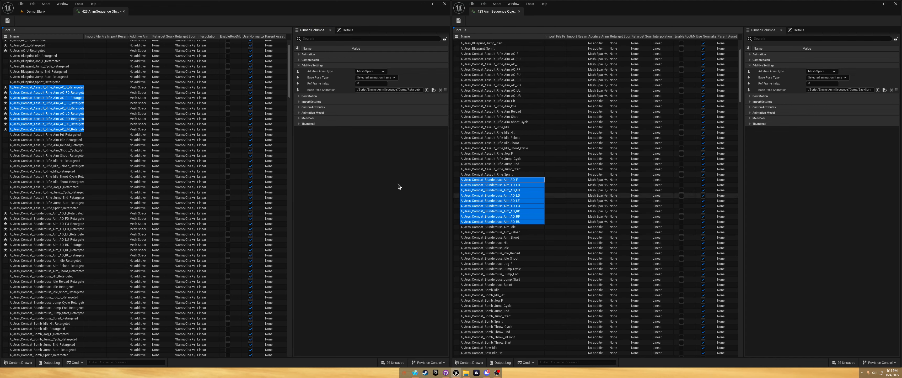
click(21, 51)
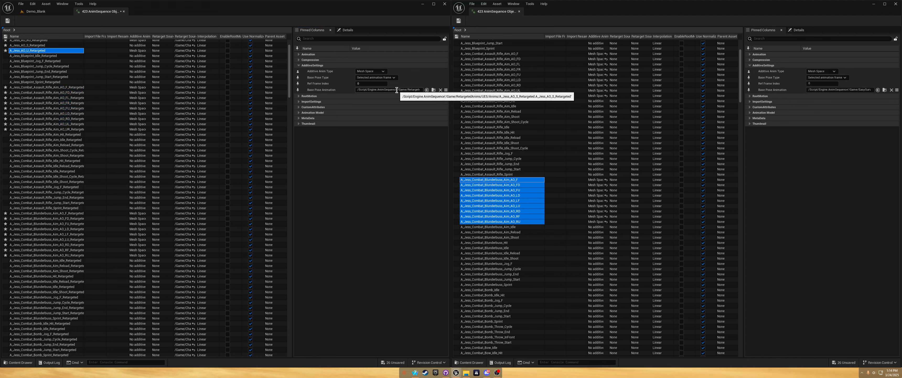
Set the retargeted Combat_Bow_Shoot_AO sequences to Mesh Space additive with base pose type Selected animation frame
scroll(75, 177, down, 6)
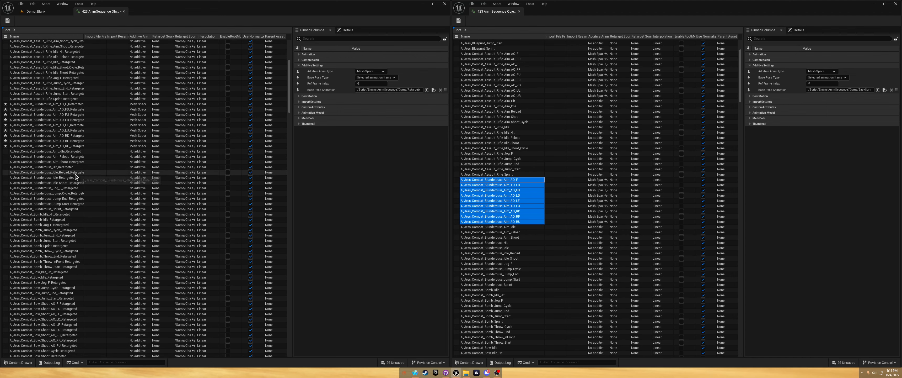
scroll(556, 215, down, 8)
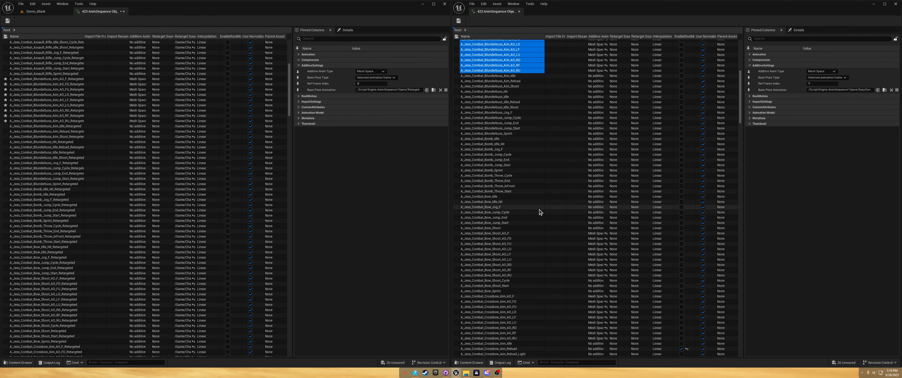
click(497, 200)
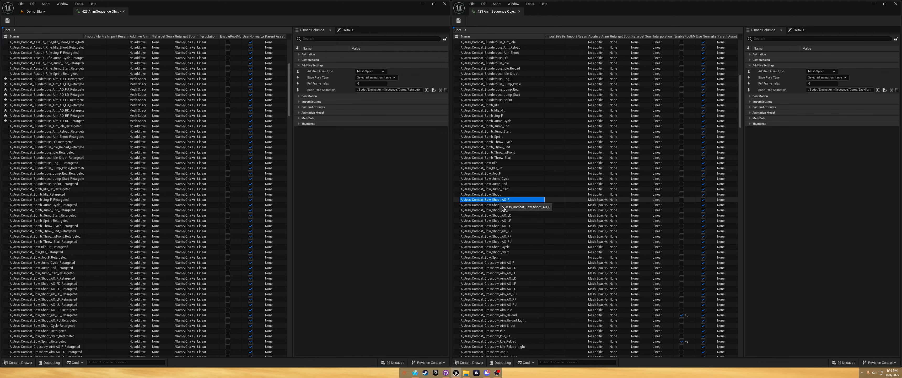
shift+click(502, 241)
scroll(47, 184, down, 3)
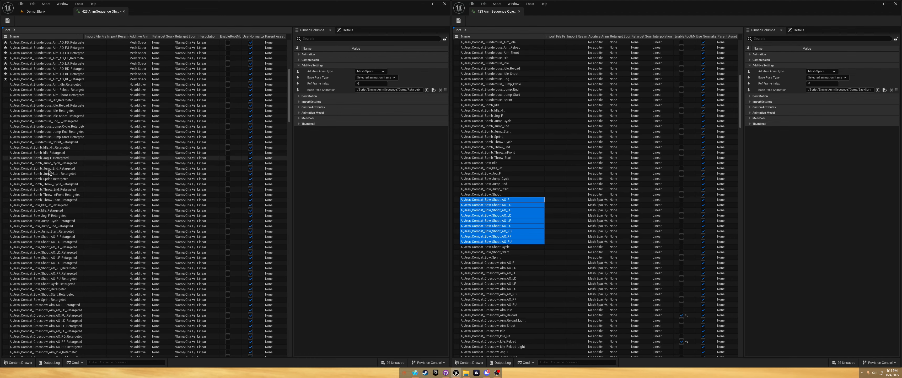
scroll(49, 172, down, 5)
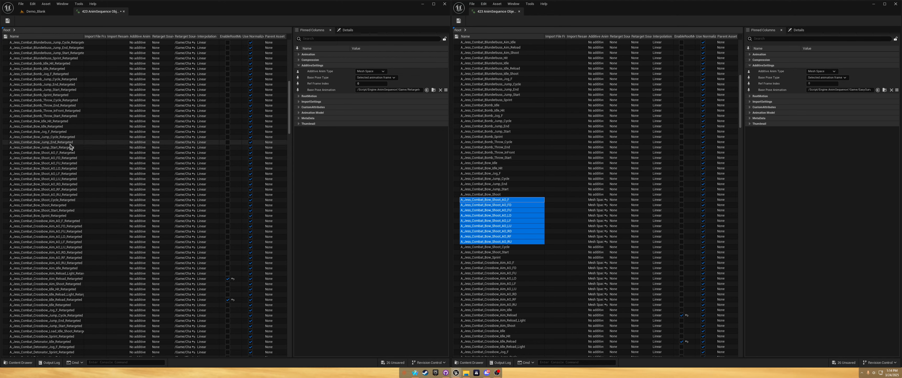
click(69, 153)
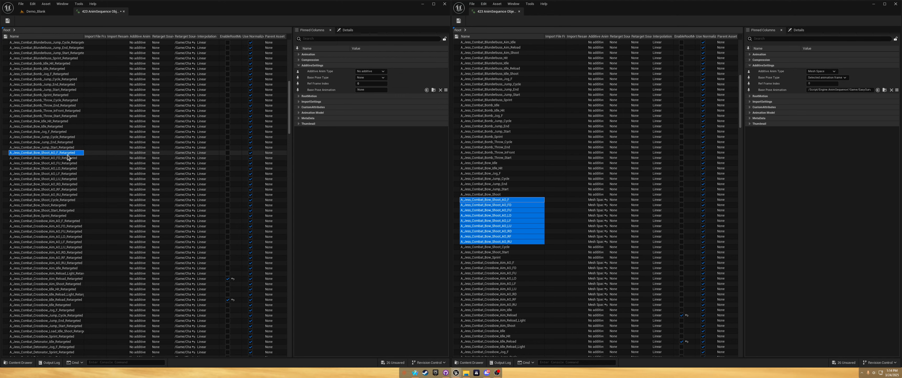
shift+click(69, 194)
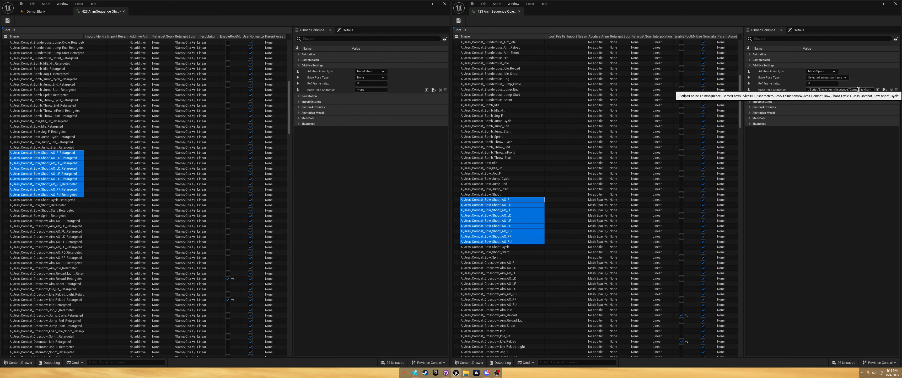
click(378, 71)
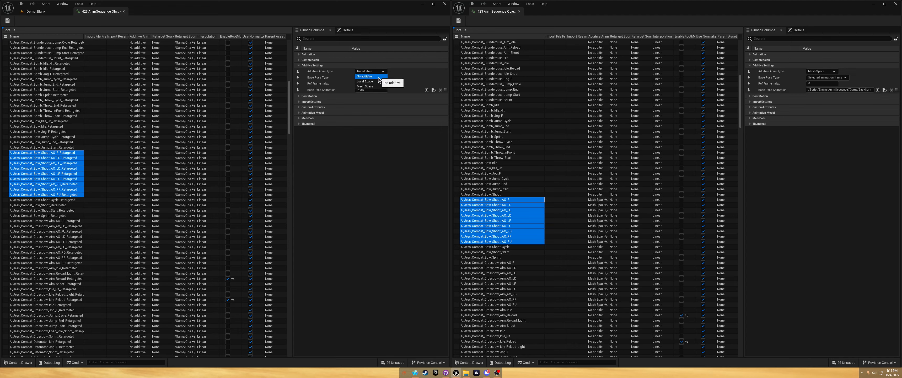
click(375, 87)
click(375, 78)
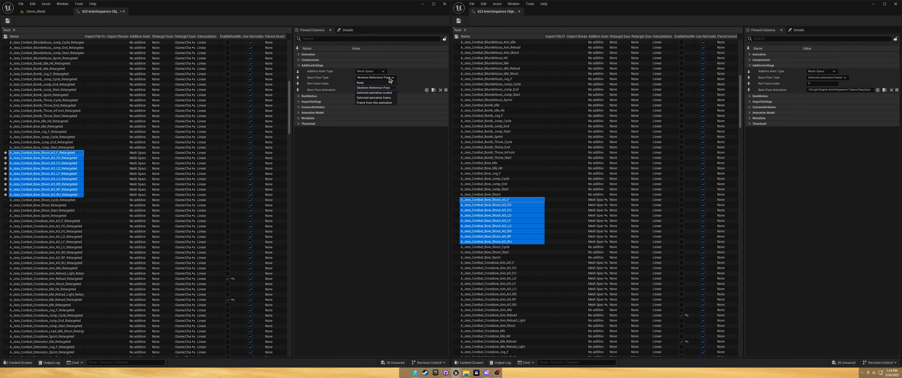
click(382, 98)
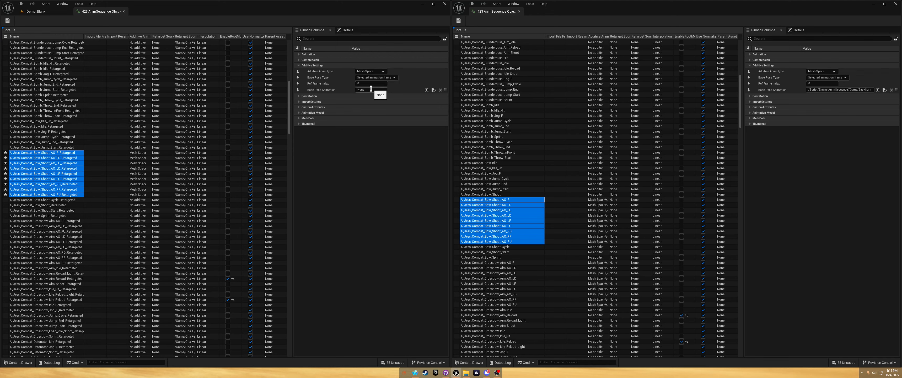
Assign A_Jess_Combat_Bow_Shoot_Cycle_Retargeted as the base pose animation of the selected retargeted Bow_Shoot_AO sequences
click(446, 90)
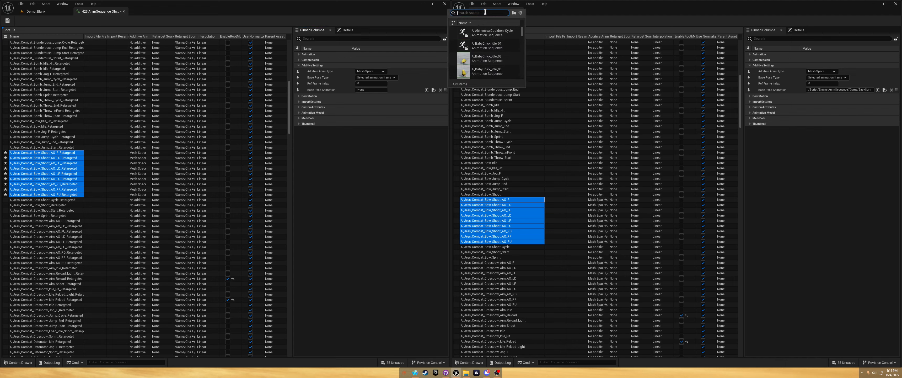
text(bow)
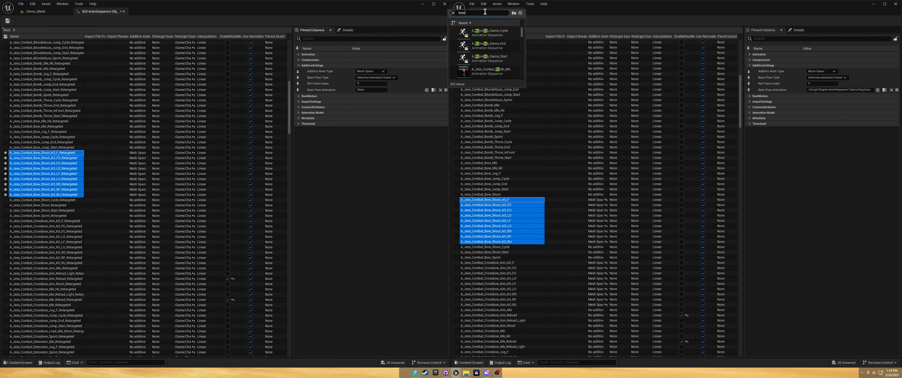
text(_shoot)
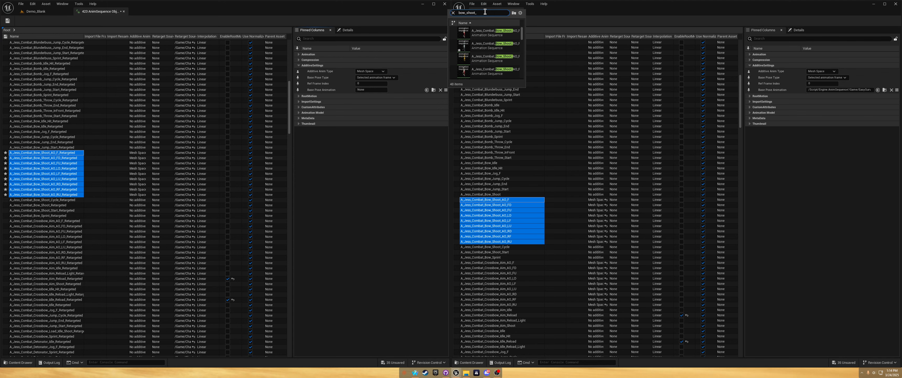
text(_cycle)
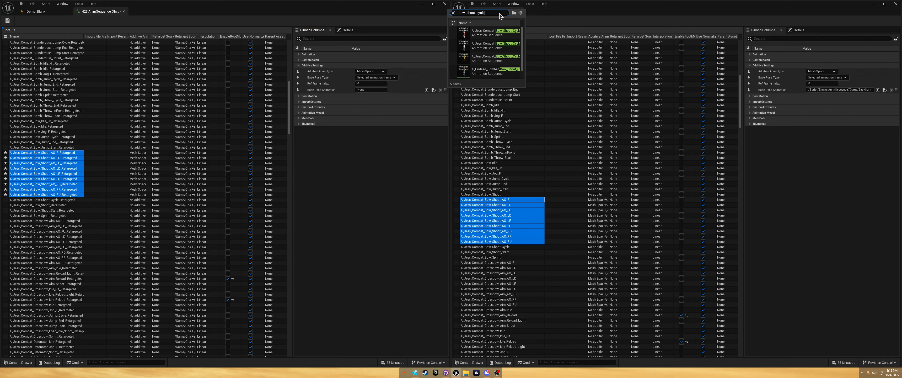
mouse_move(497, 46)
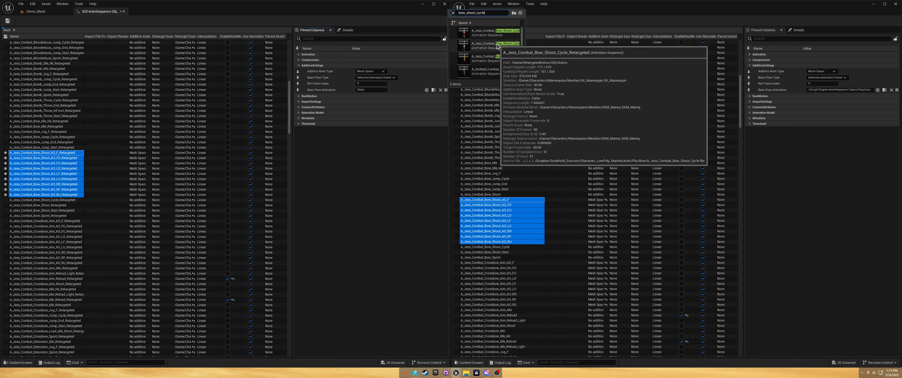
click(497, 45)
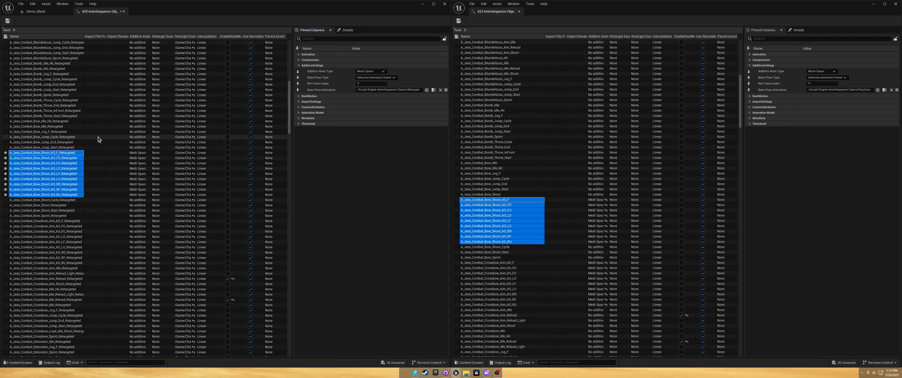
Set all retargeted Combat_Crossbow_Aim_AO sequences to Mesh Space additive with base pose type Selected animation frame
scroll(503, 222, down, 5)
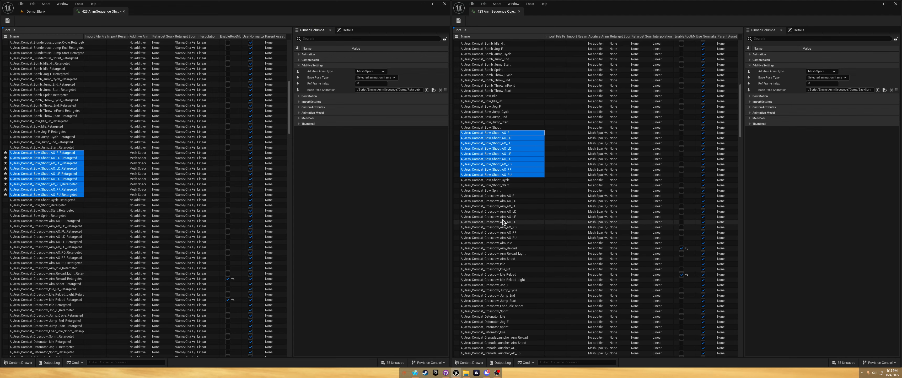
click(499, 195)
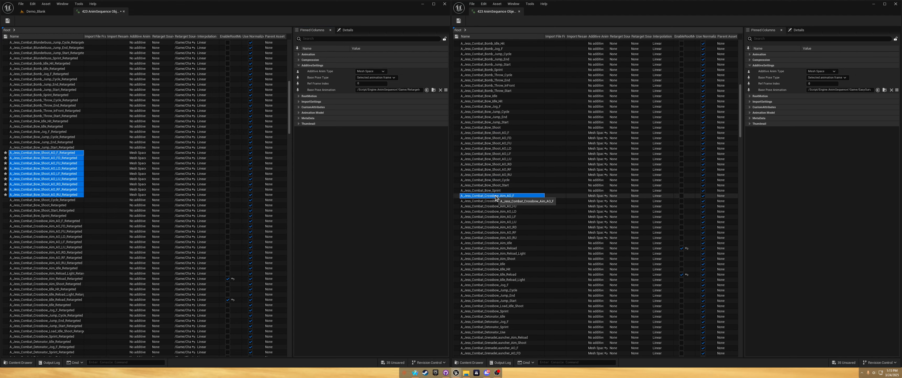
click(44, 221)
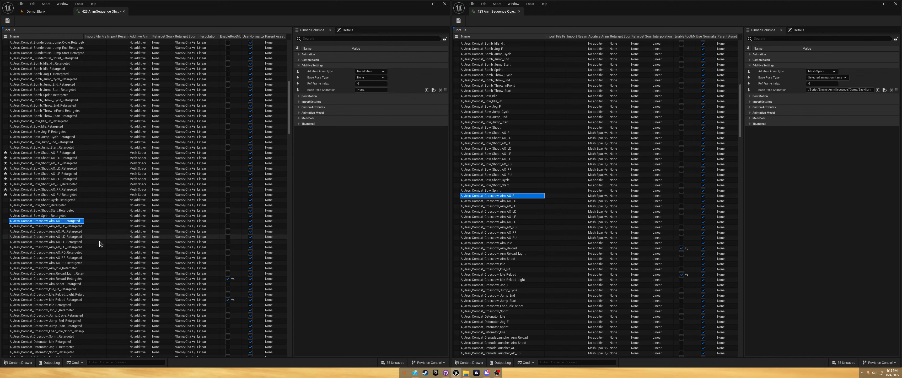
shift+click(71, 262)
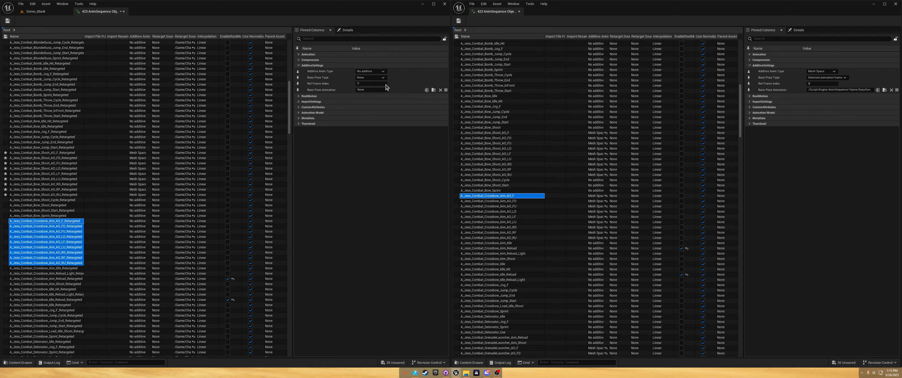
click(381, 72)
click(381, 83)
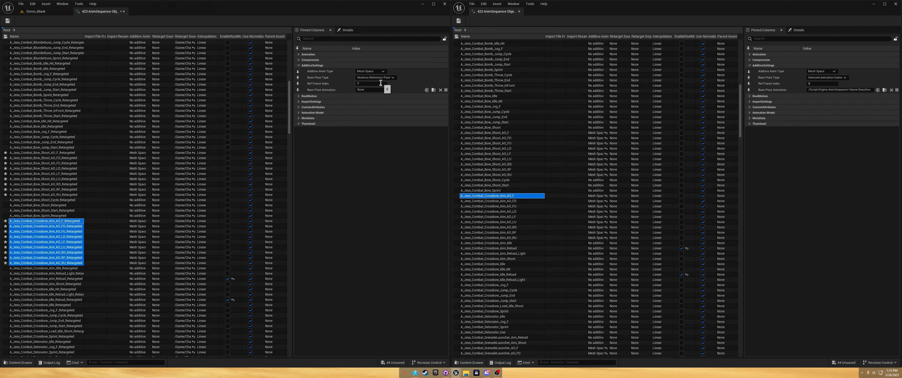
click(375, 77)
click(377, 95)
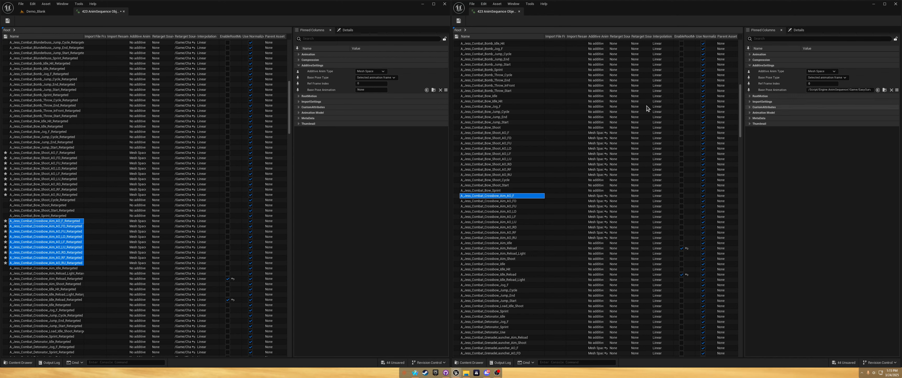
Assign the retargeted Crossbow_Aim_Idle sequence as the base pose animation of the selected Crossbow aim offsets
click(446, 90)
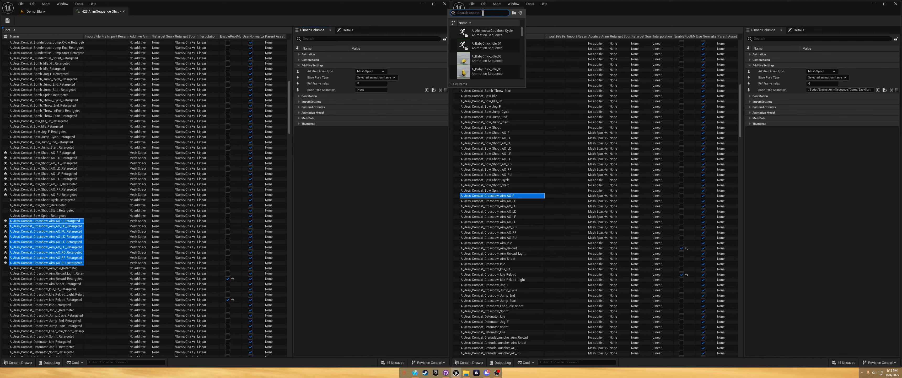
text(crossb)
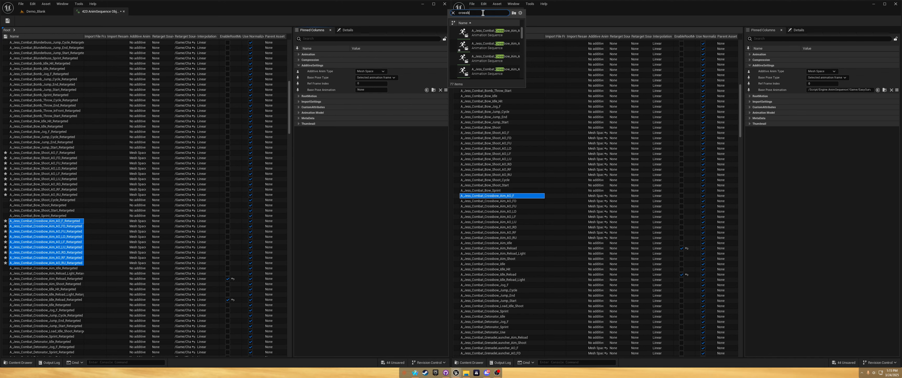
text(ow_aim_idle)
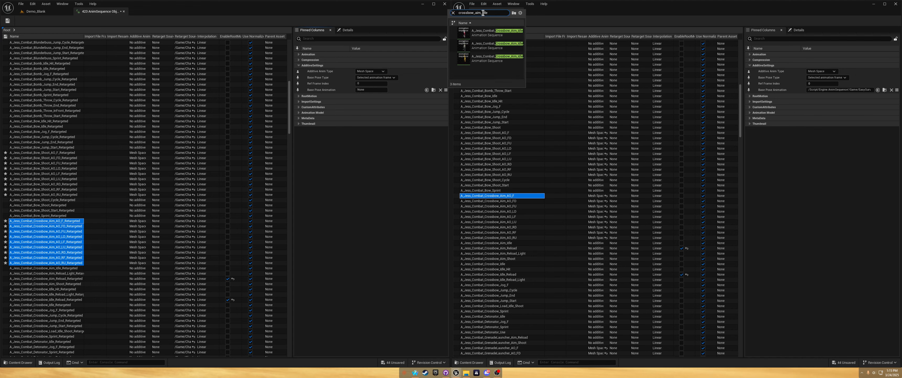
mouse_move(493, 49)
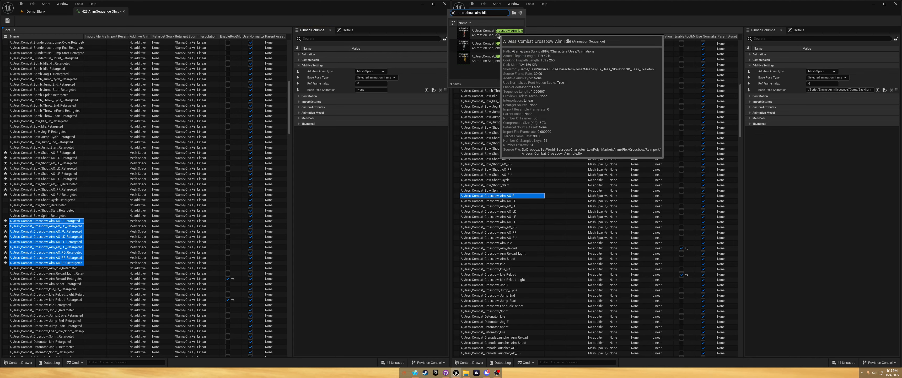
click(491, 47)
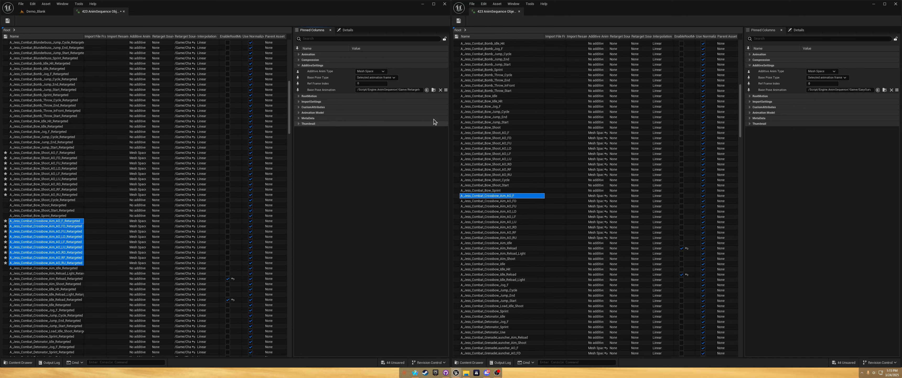
Set all retargeted Combat_GrenadeLauncher_AO sequences to Mesh Space additive with base pose type Selected animation frame
scroll(69, 265, down, 3)
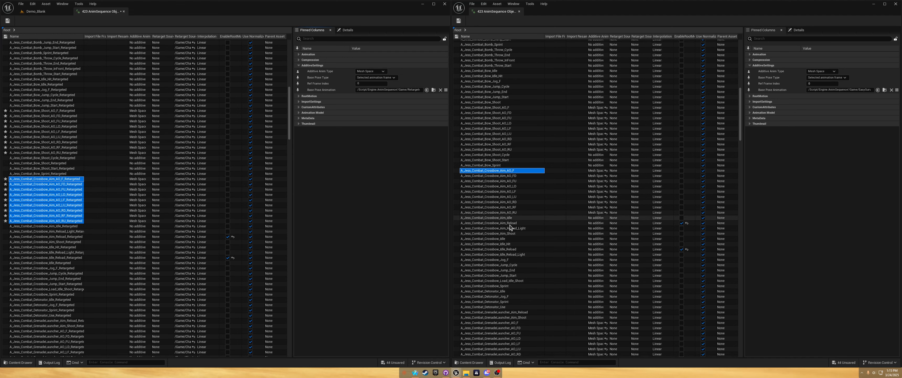
scroll(509, 231, down, 5)
scroll(508, 231, down, 1)
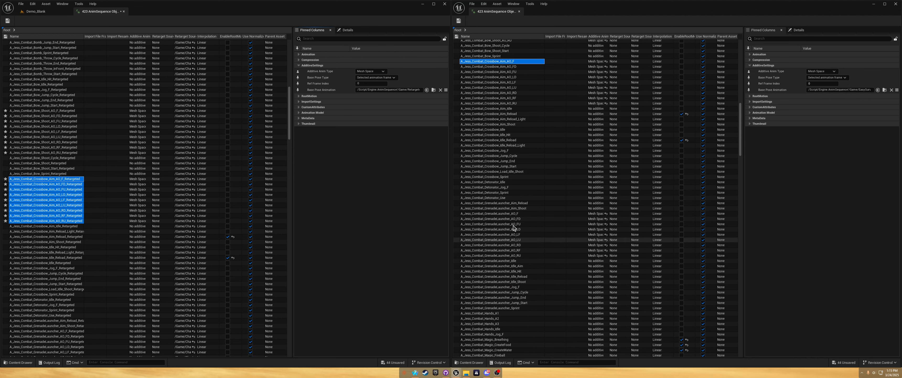
click(503, 214)
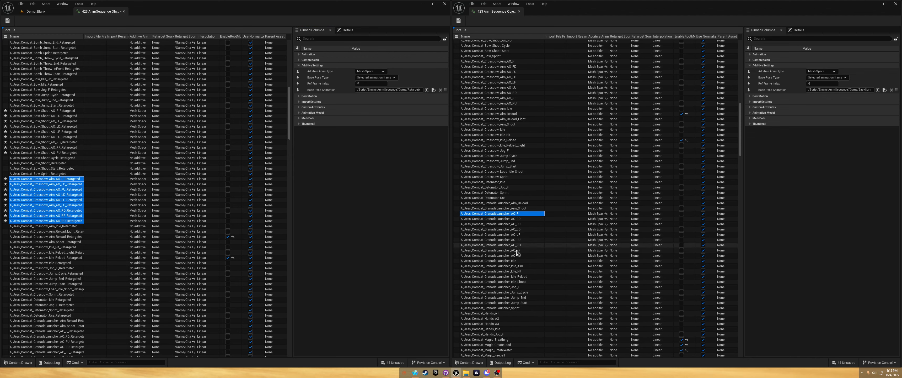
shift+click(510, 256)
scroll(84, 257, down, 5)
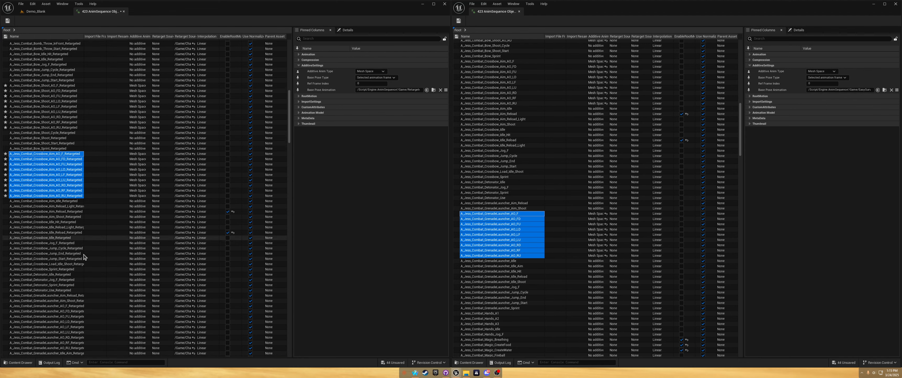
click(67, 220)
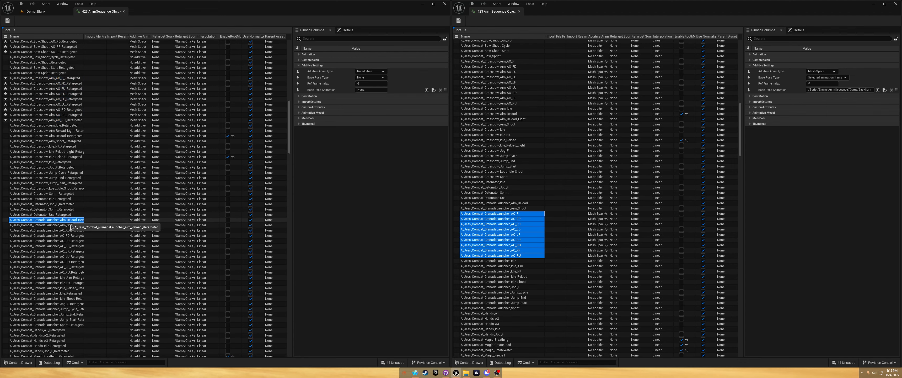
click(67, 230)
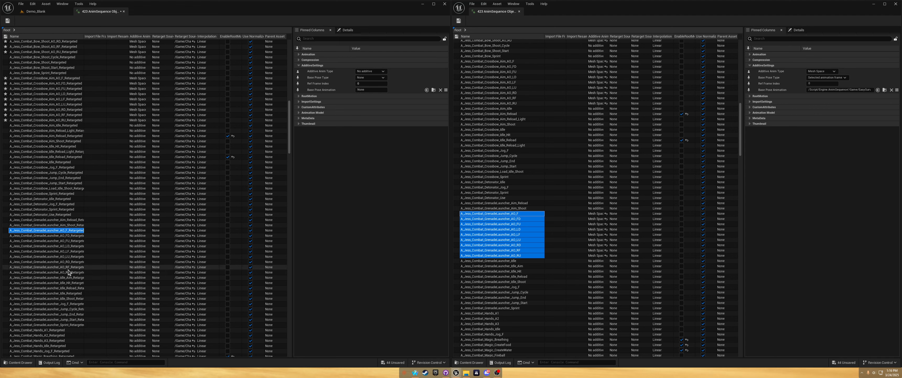
shift+click(70, 272)
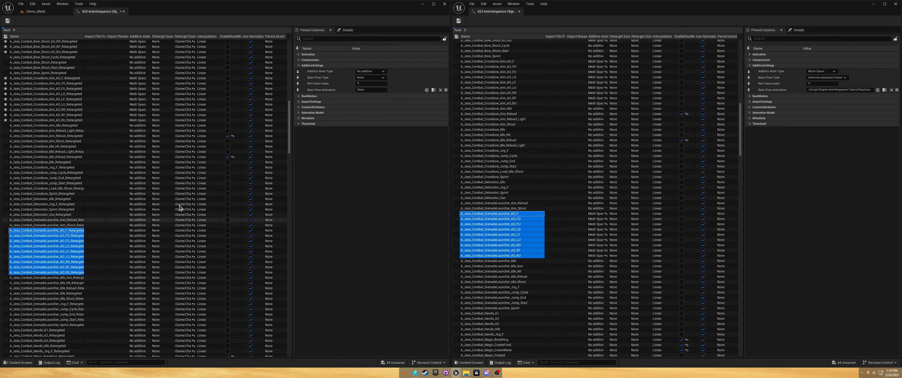
click(381, 72)
click(375, 86)
click(385, 78)
click(385, 98)
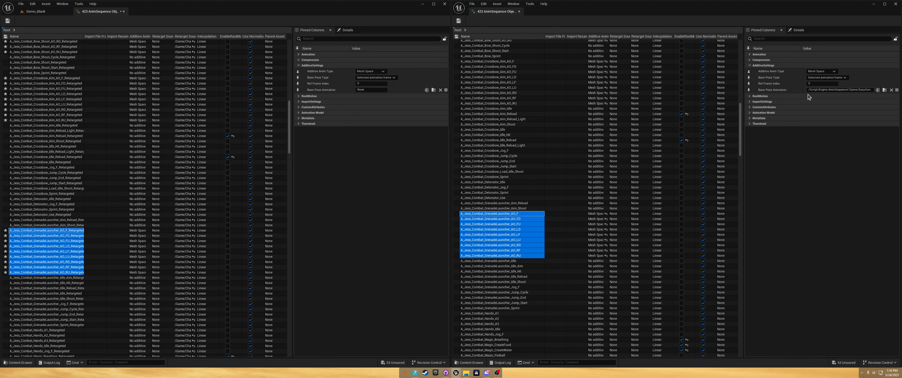
Assign the retargeted GrenadeLauncher_Idle_Aim sequence as the base pose animation of the selected GrenadeLauncher aim offsets
click(446, 90)
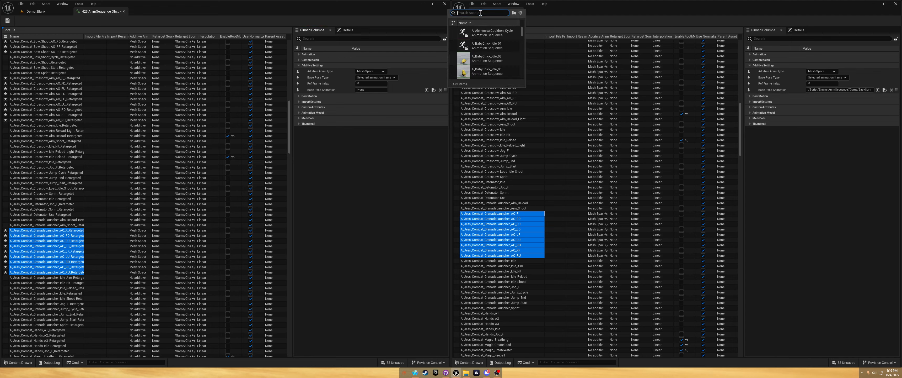
text(grenadelaunc)
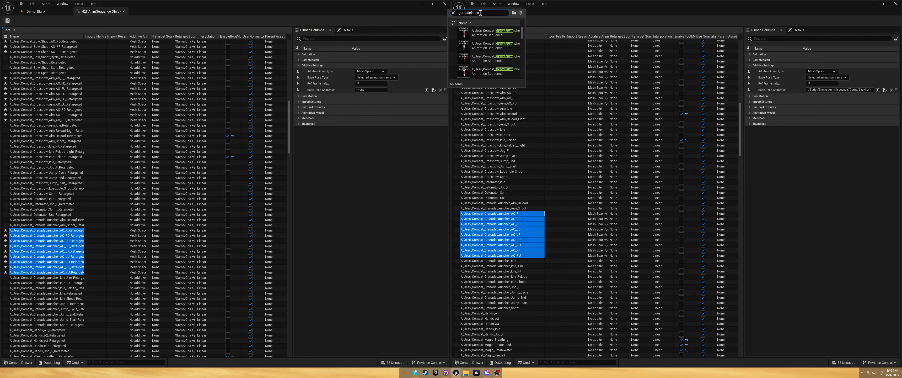
text(her_idl)
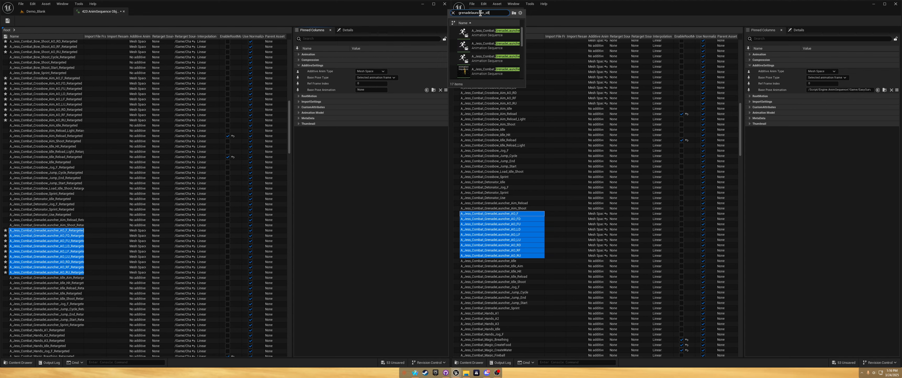
text(e_Aim)
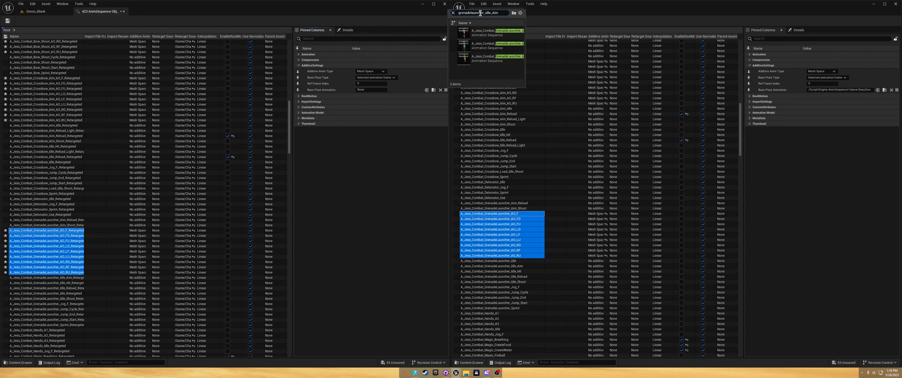
click(491, 45)
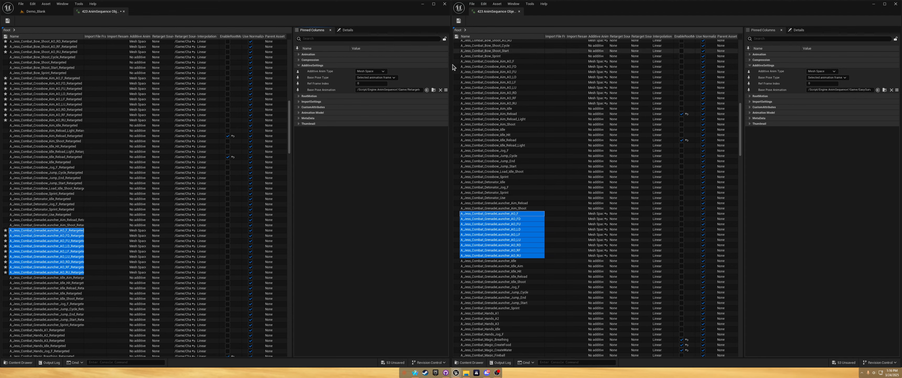
Set the retargeted Combat_OH_AO_D sequence to Mesh Space additive with base pose type Selected animation frame, matching its original
scroll(188, 217, down, 3)
scroll(540, 257, down, 6)
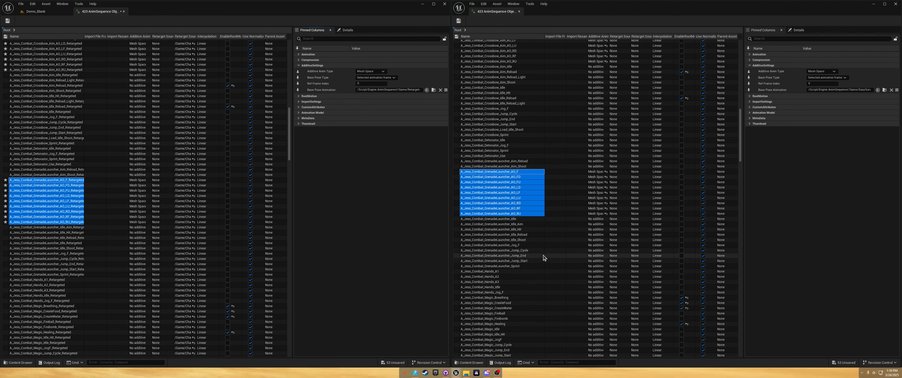
scroll(540, 261, down, 8)
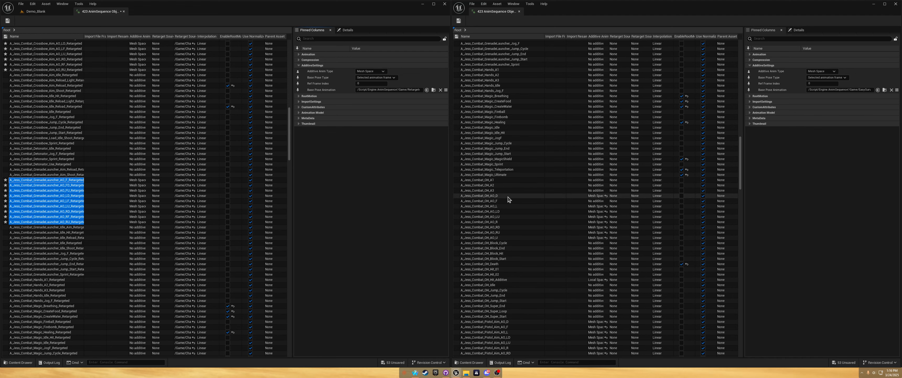
scroll(63, 254, down, 8)
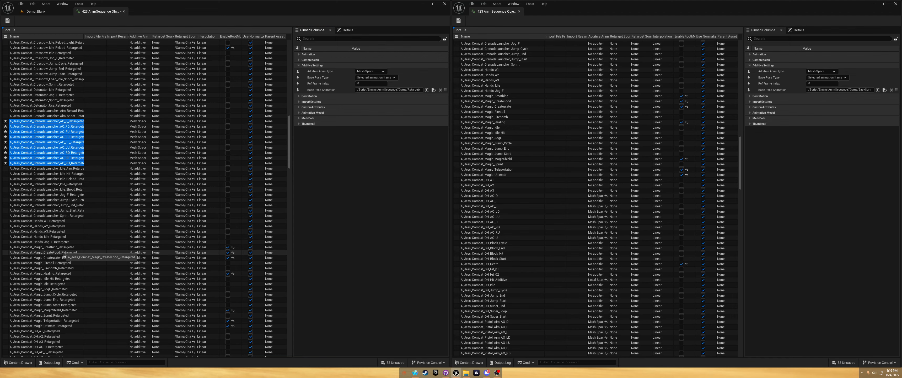
scroll(63, 254, down, 2)
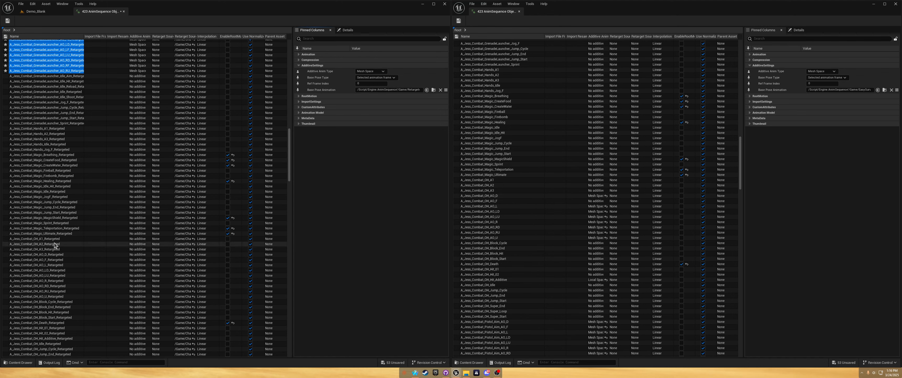
click(55, 255)
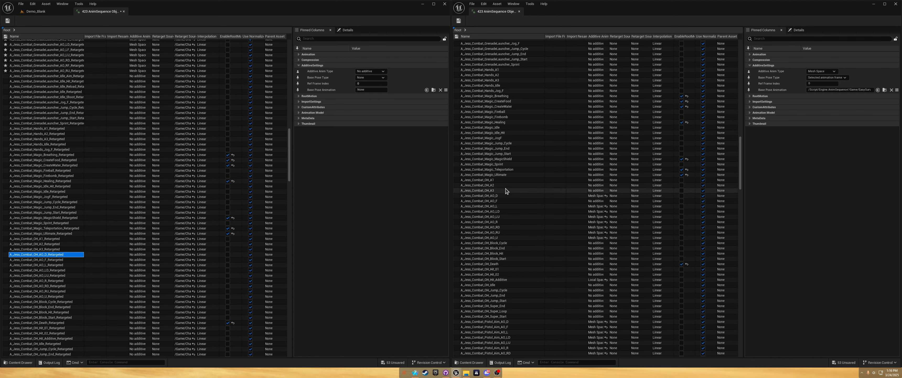
click(508, 195)
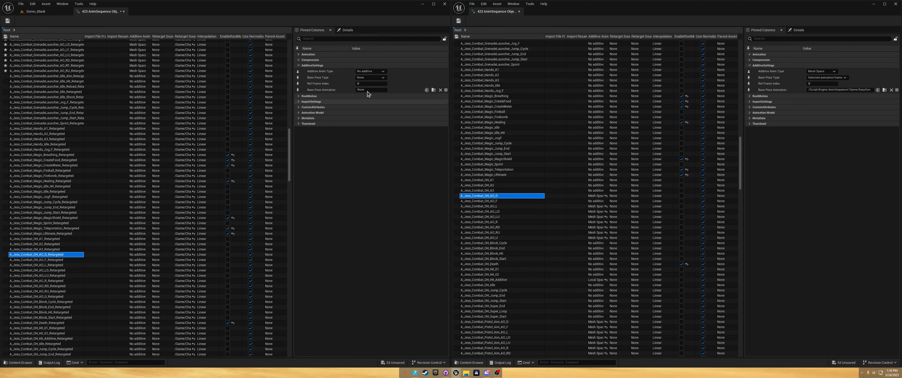
click(376, 72)
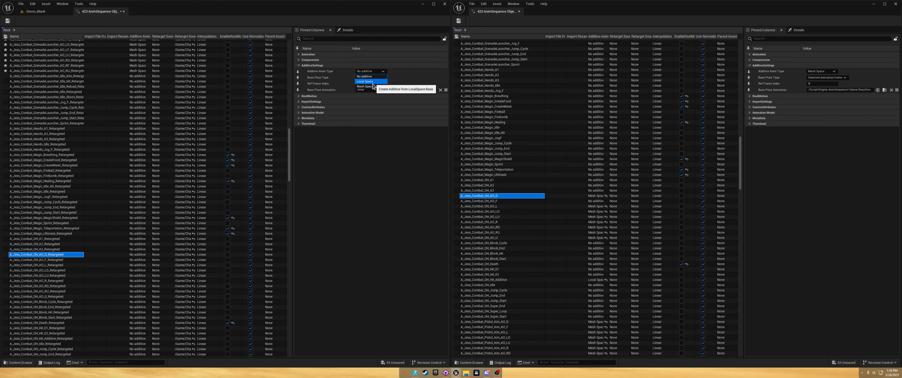
click(372, 84)
click(393, 77)
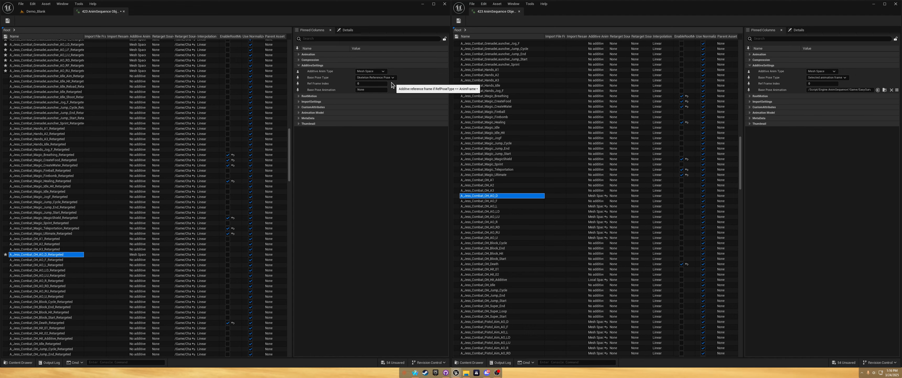
click(385, 97)
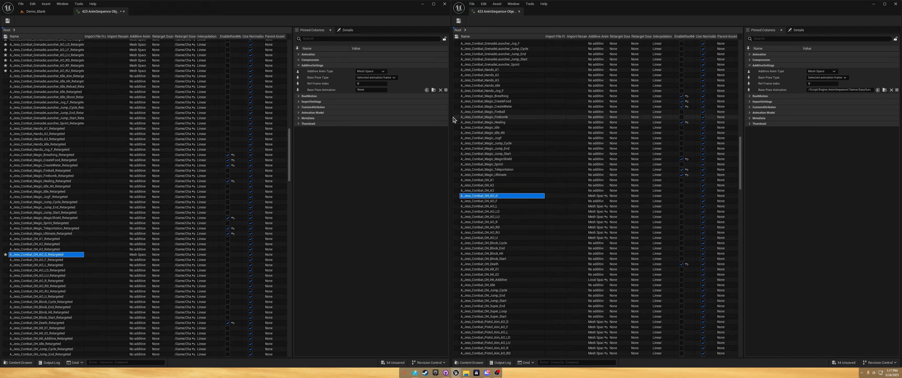
Assign the retargeted OH_AO_F sequence as the base pose animation of the retargeted OH_AO_D
click(446, 90)
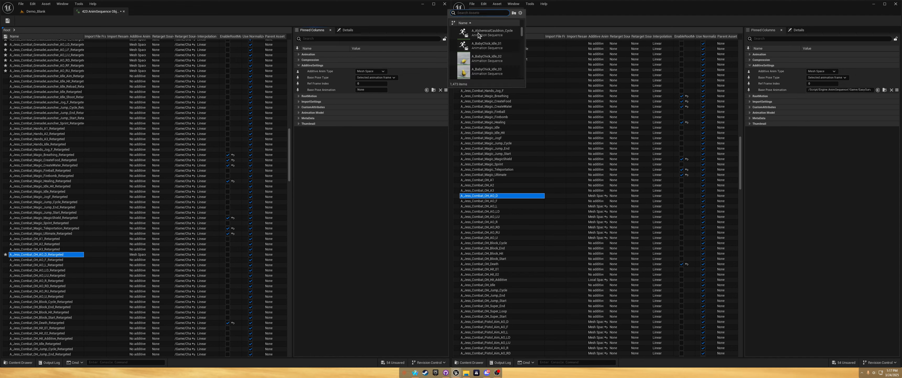
text(OH)
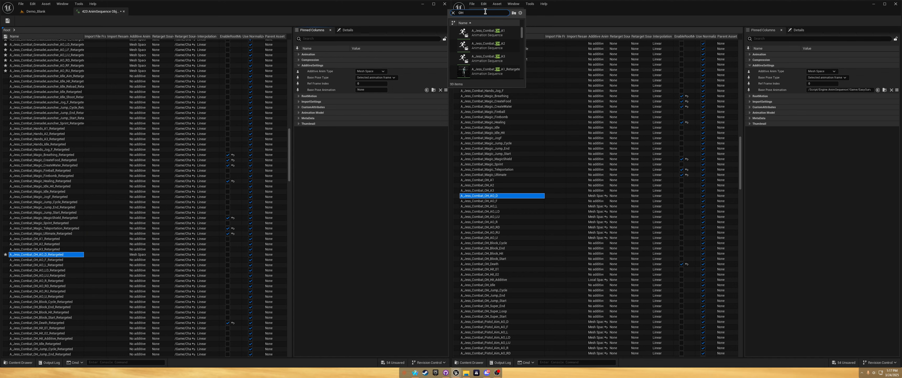
text(_AO_F)
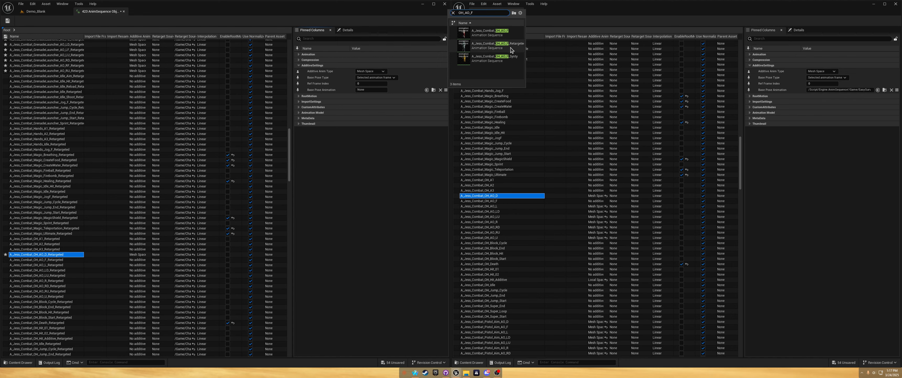
click(509, 48)
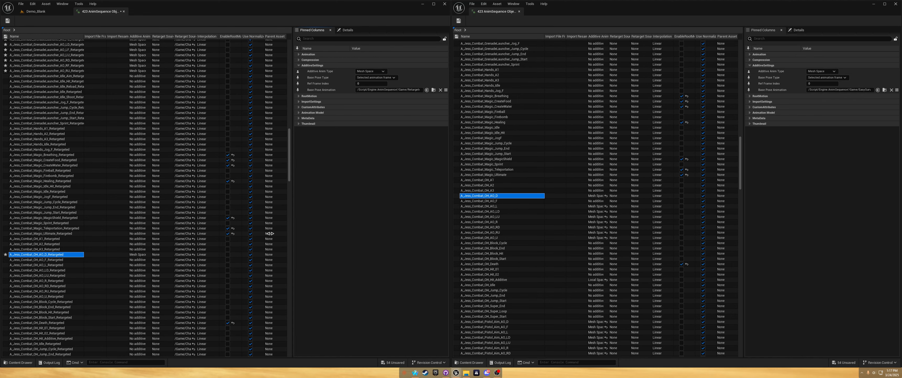
Set the retargeted Combat_OH_AO sequences from OH_AO_L through OH_AO_U to Mesh Space additive with base pose type Selected animation frame
click(492, 207)
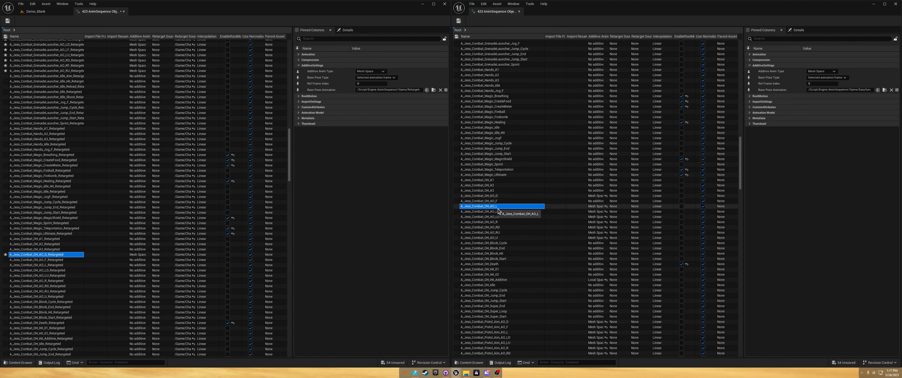
shift+click(500, 238)
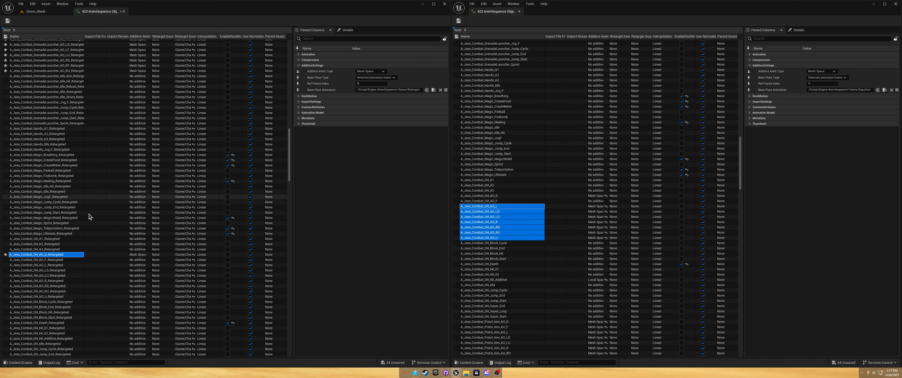
click(60, 266)
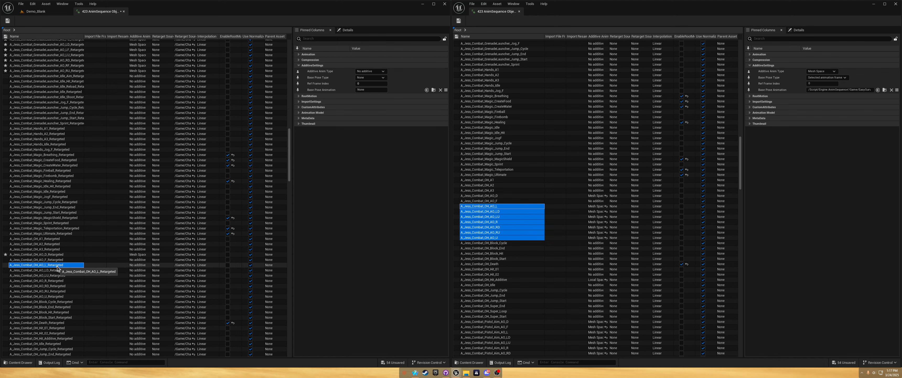
shift+click(60, 296)
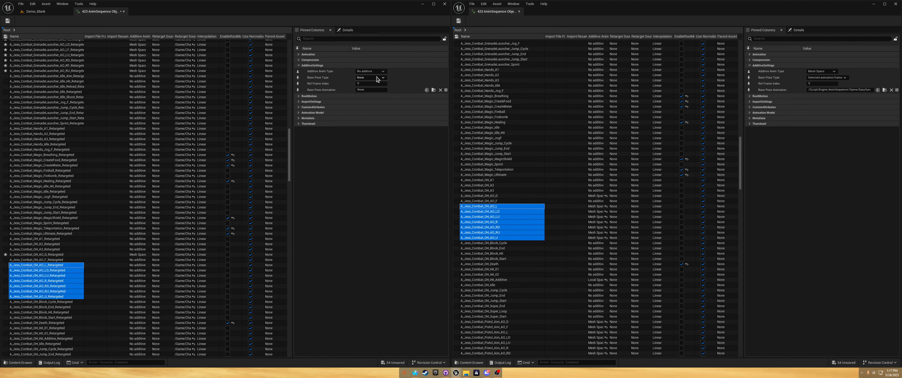
click(378, 86)
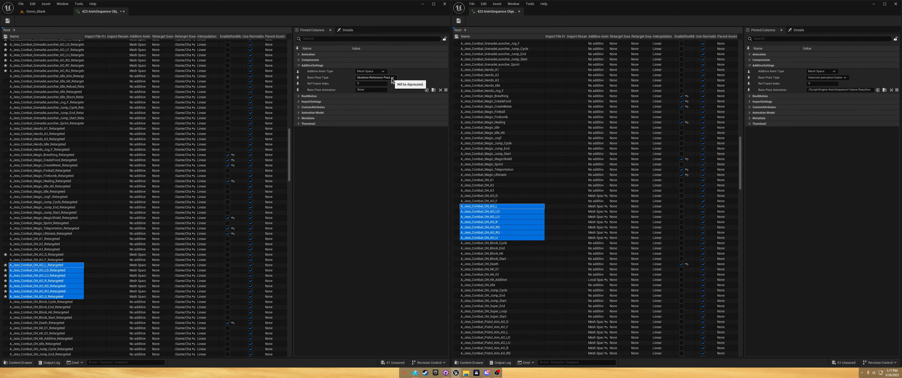
click(392, 78)
click(384, 98)
Assign the retargeted OH_AO_F sequence as the base pose animation of the selected OH_AO_L through OH_AO_U sequences
click(446, 90)
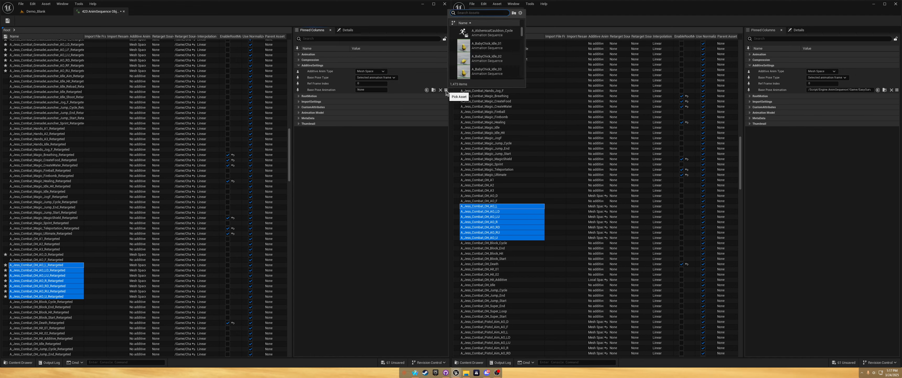
text(OH_AO_F)
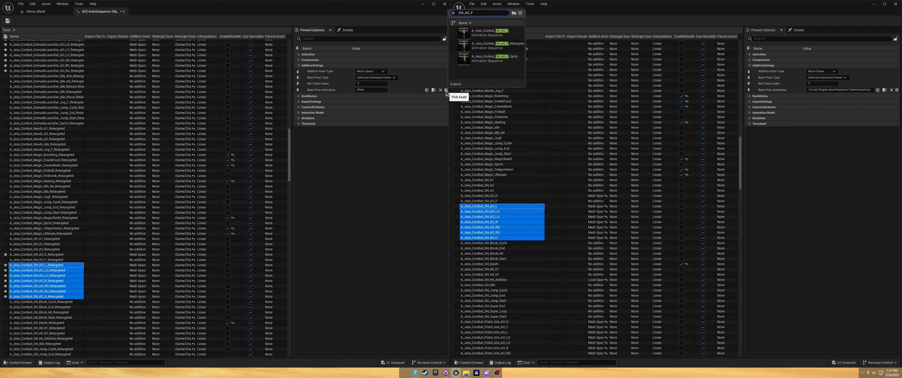
click(499, 46)
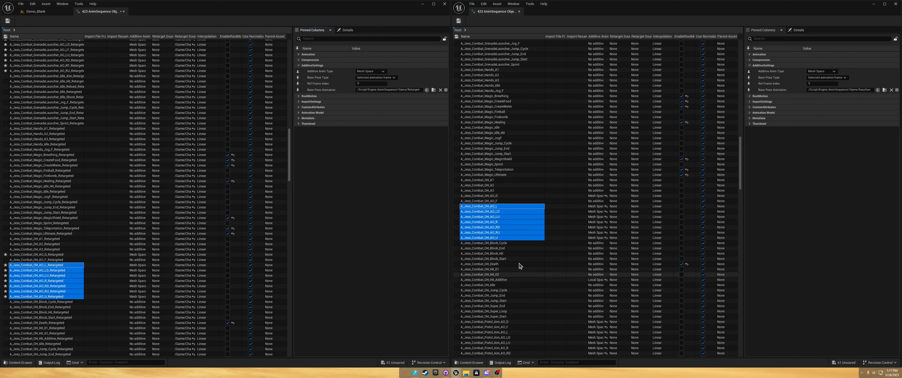
Set the retargeted Combat_OH_Hit_Additive sequence to Mesh Space additive with base pose type Selected animation frame
scroll(520, 264, down, 7)
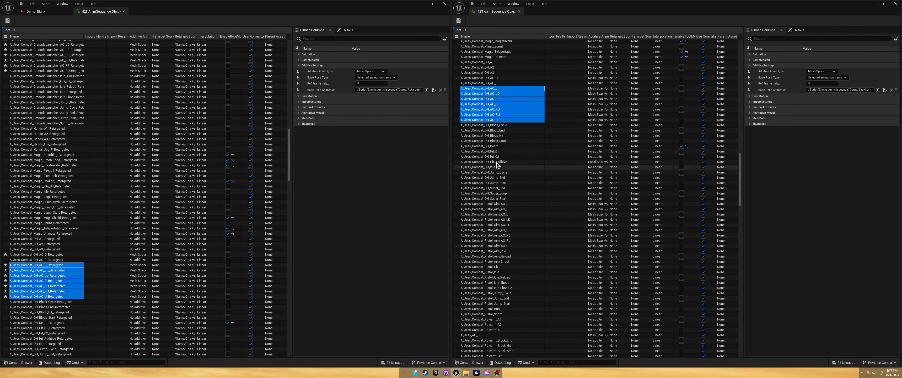
click(528, 162)
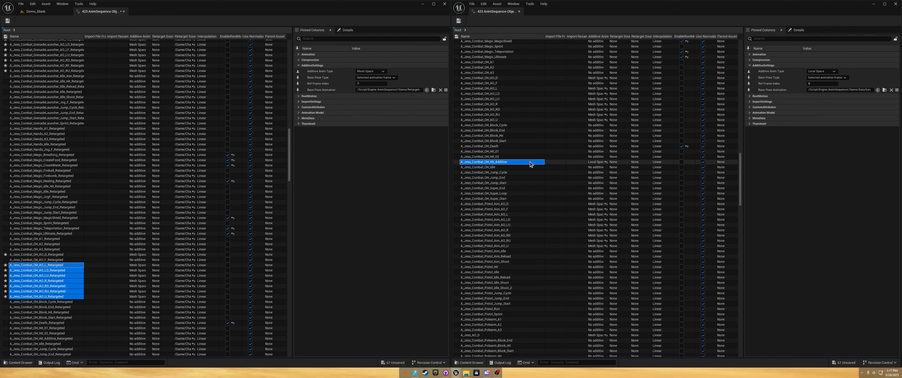
scroll(69, 296, down, 5)
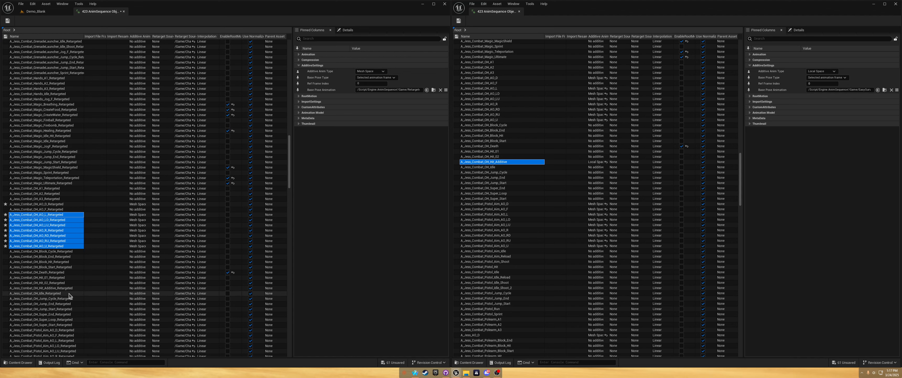
scroll(69, 296, down, 5)
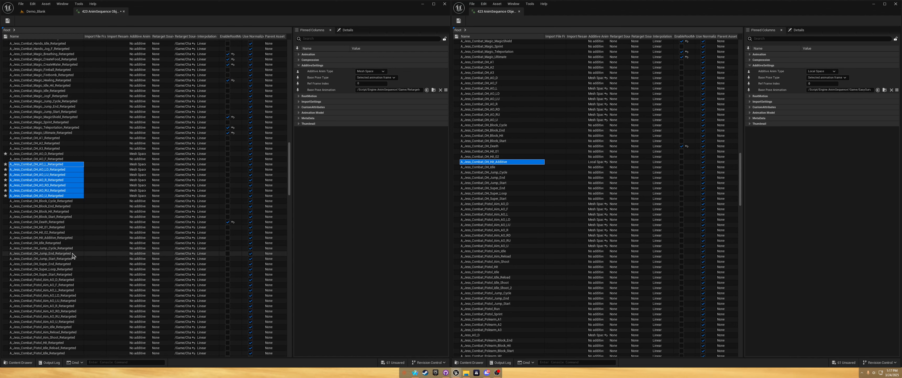
click(50, 238)
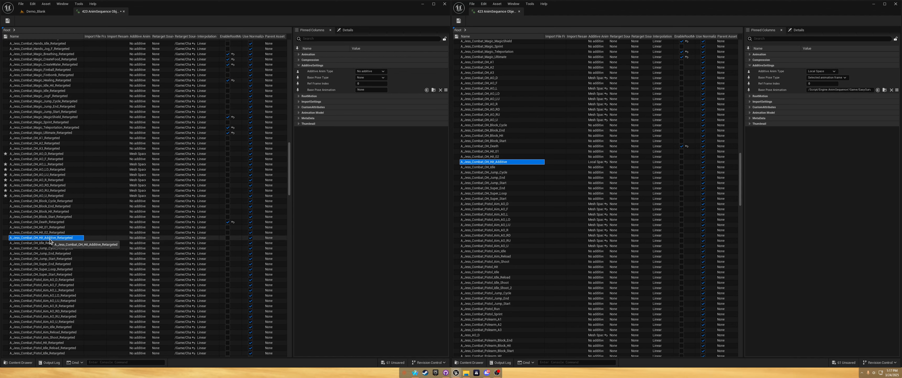
click(383, 72)
click(368, 87)
click(381, 77)
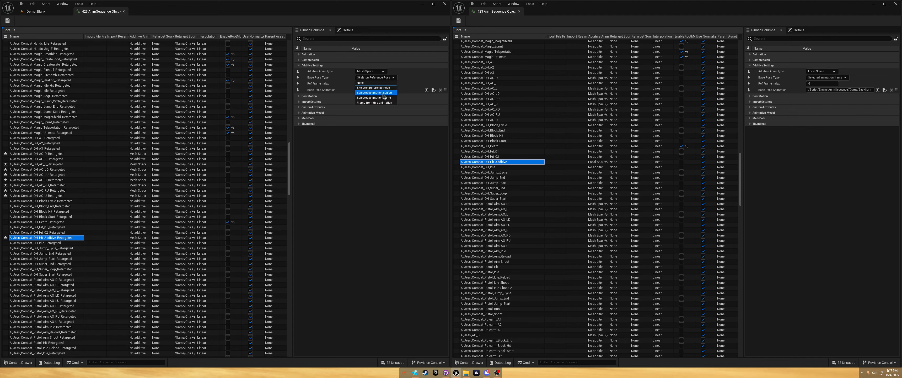
click(386, 98)
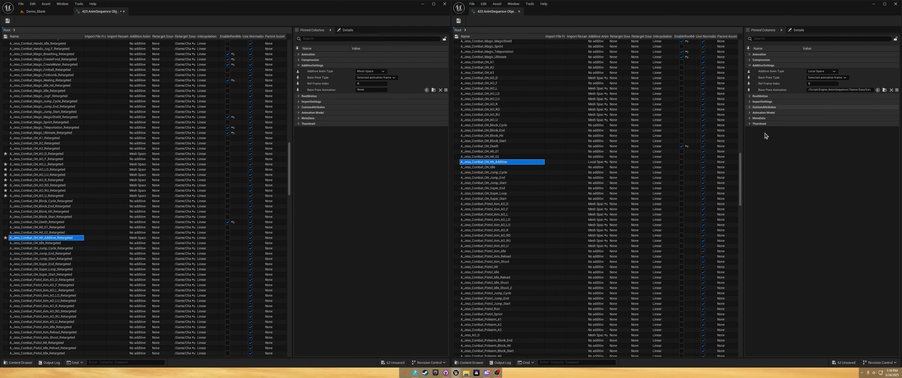
Assign the general Idle_Retargeted sequence as the base pose animation of the retargeted OH_Hit_Additive
click(446, 90)
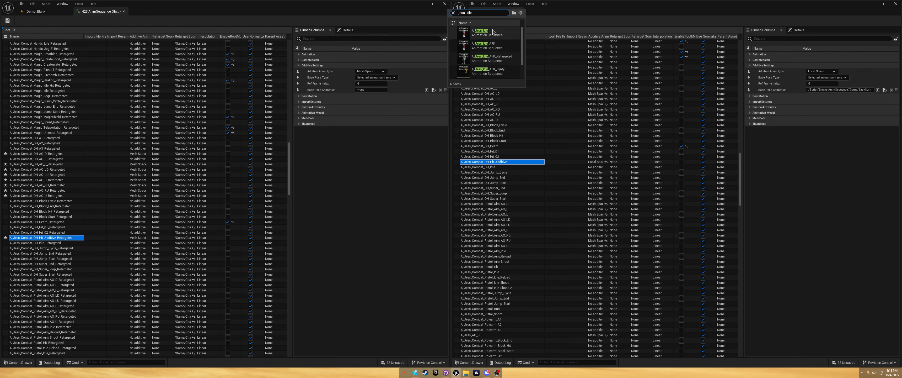
scroll(507, 67, down, 1)
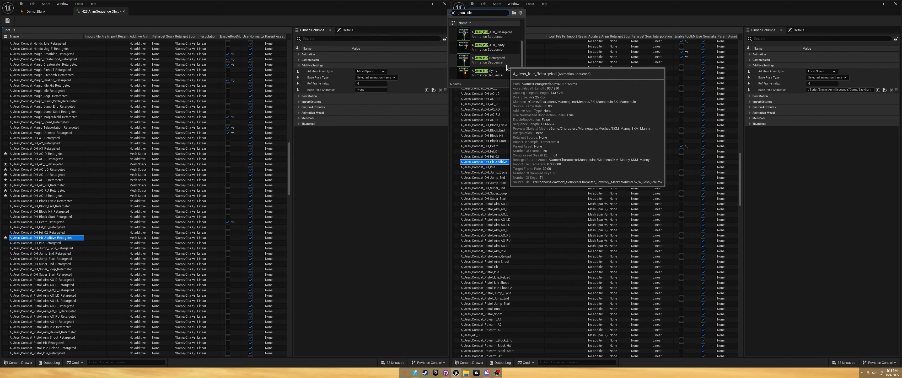
click(495, 62)
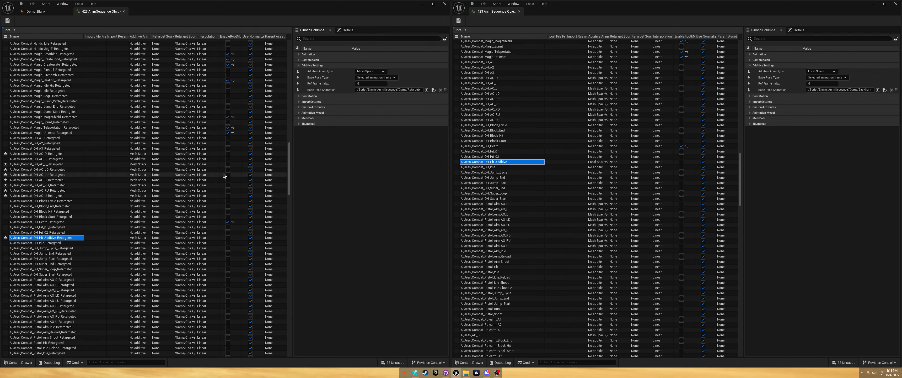
Set the retargeted Combat_Pistol_Aim_AO sequences from AO_D through AO_U to Mesh Space additive with base pose type Selected animation frame
scroll(56, 248, down, 1)
scroll(56, 247, down, 3)
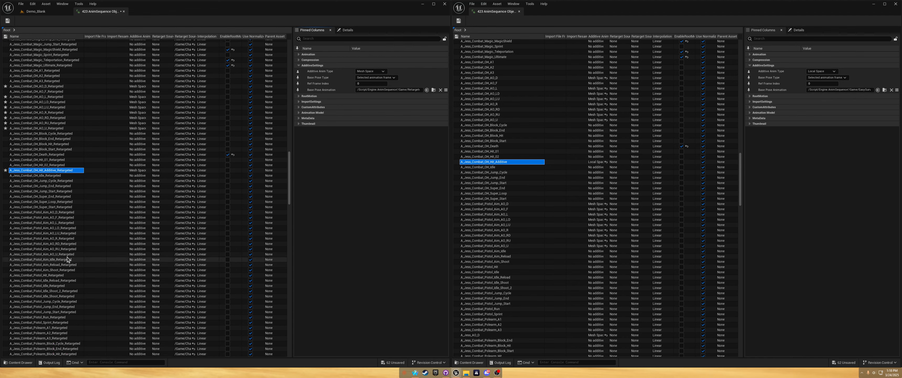
scroll(511, 186, down, 1)
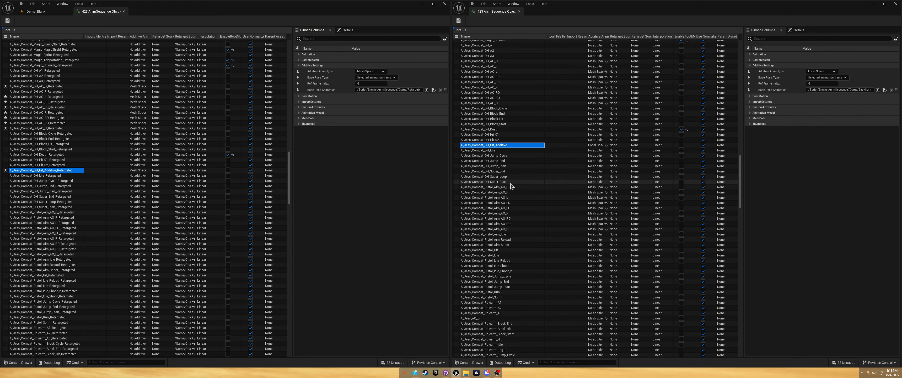
click(499, 188)
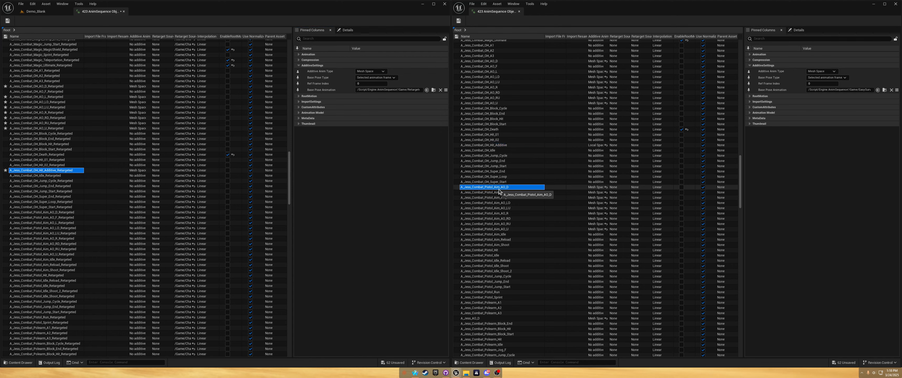
shift+click(504, 229)
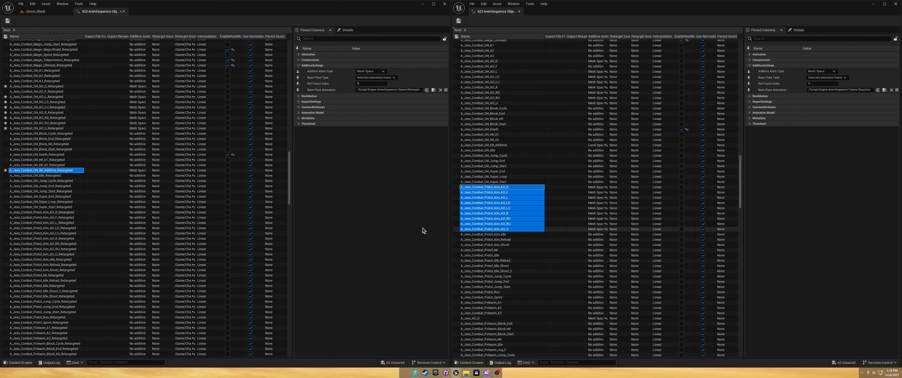
click(56, 212)
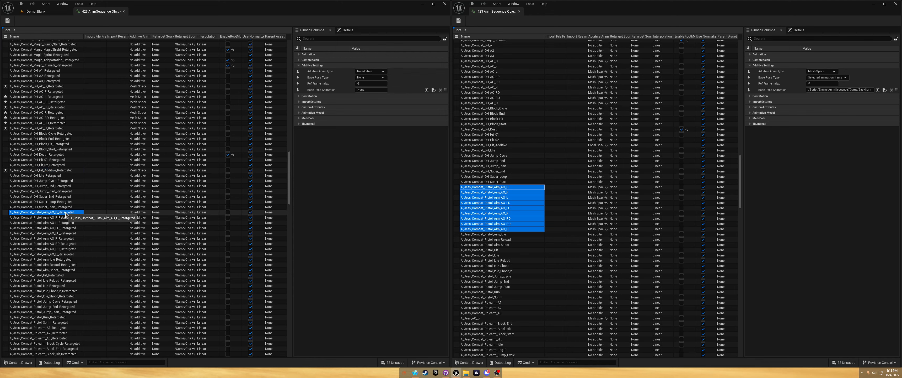
shift+click(60, 253)
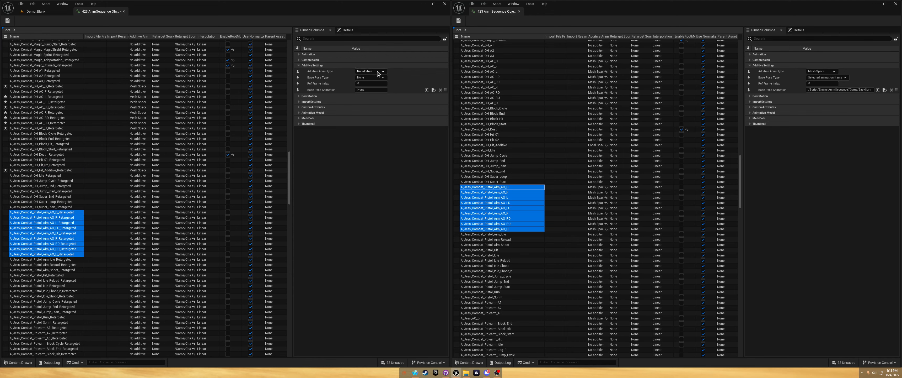
click(371, 87)
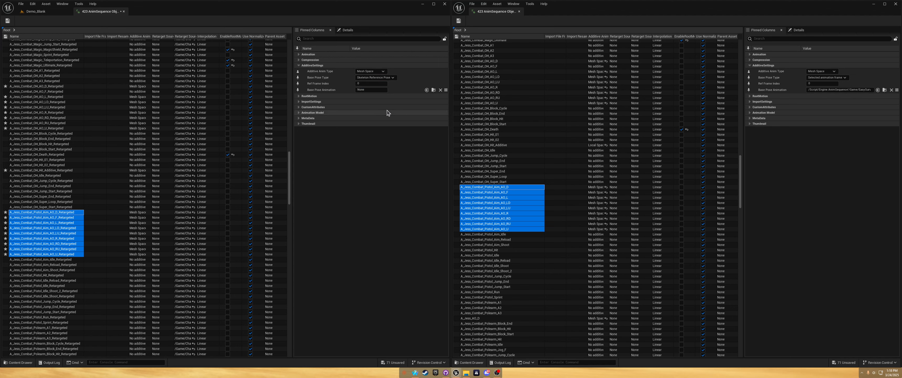
click(386, 78)
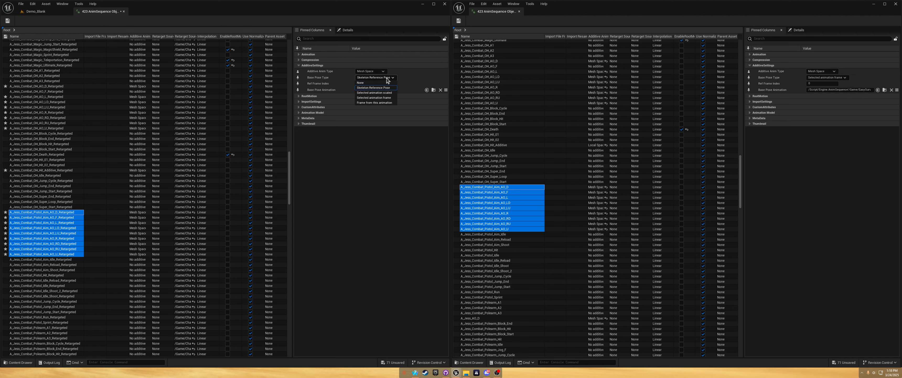
click(383, 98)
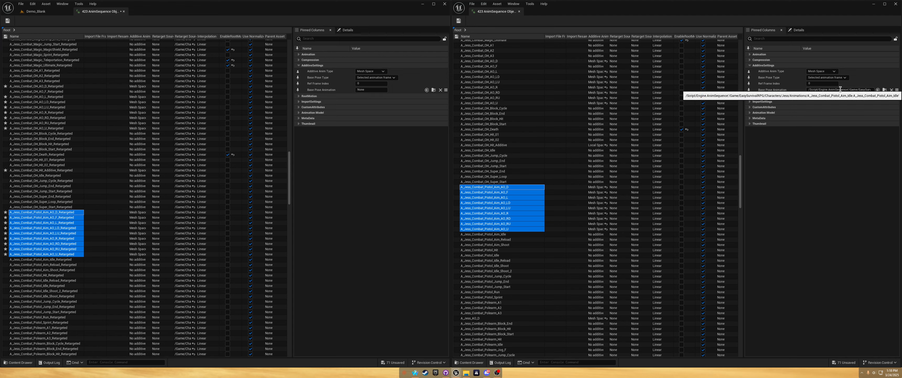
Assign the retargeted Pistol_Aim_Idle sequence as the base pose animation of the selected Pistol_Aim_AO sequences
click(445, 91)
text(pistol))
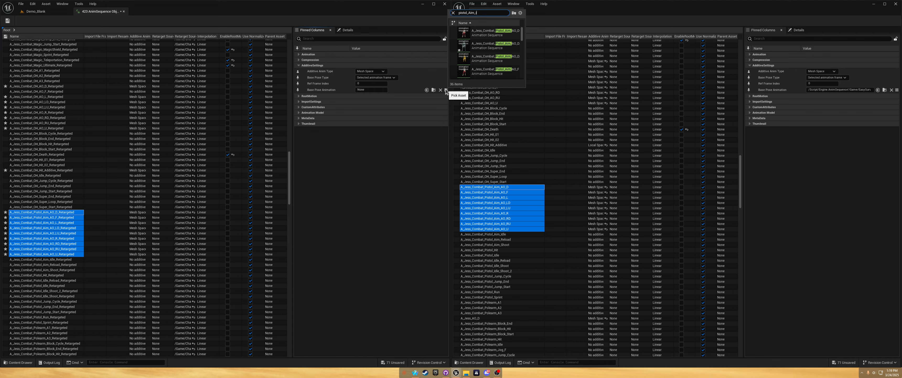
text(dle)
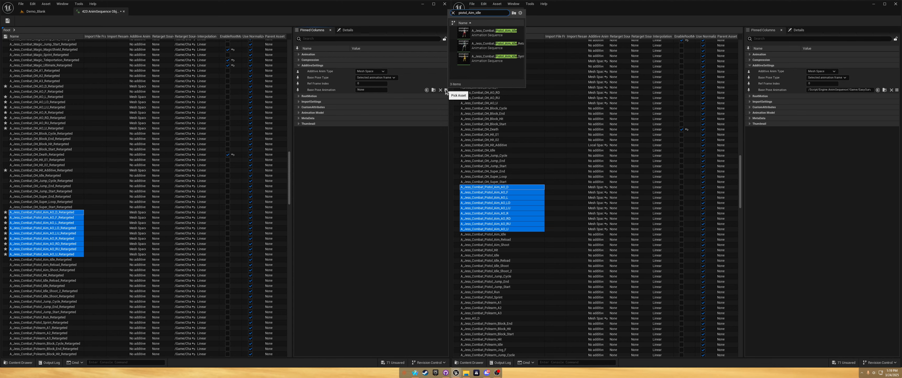
click(493, 51)
Set A_Jess_AO_D_Retargeted to Mesh Space additive with base pose type Selected animation frame, matching the original AO_D
scroll(515, 242, down, 6)
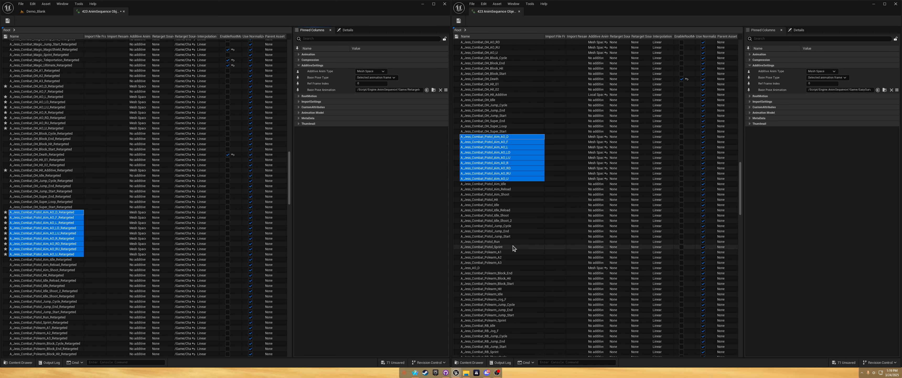
click(485, 209)
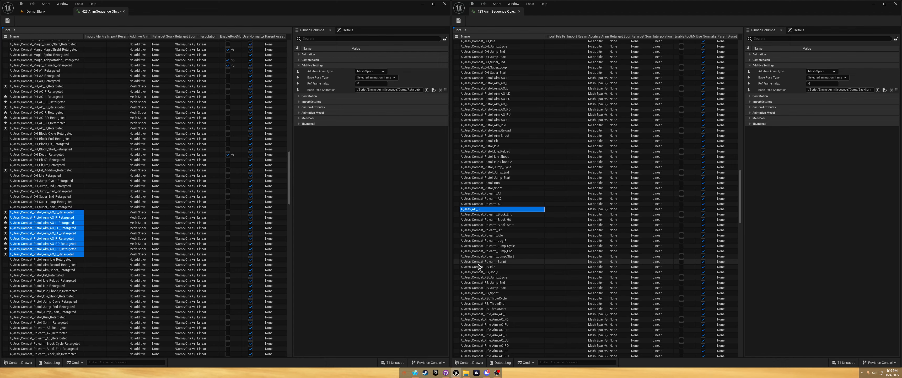
scroll(65, 262, down, 6)
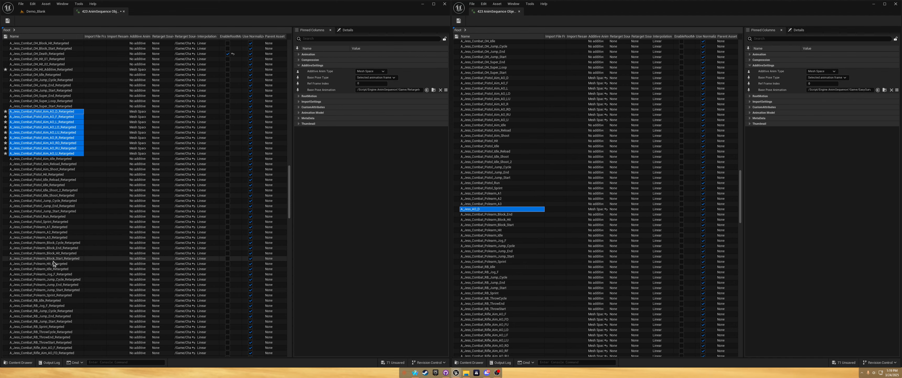
scroll(56, 273, down, 7)
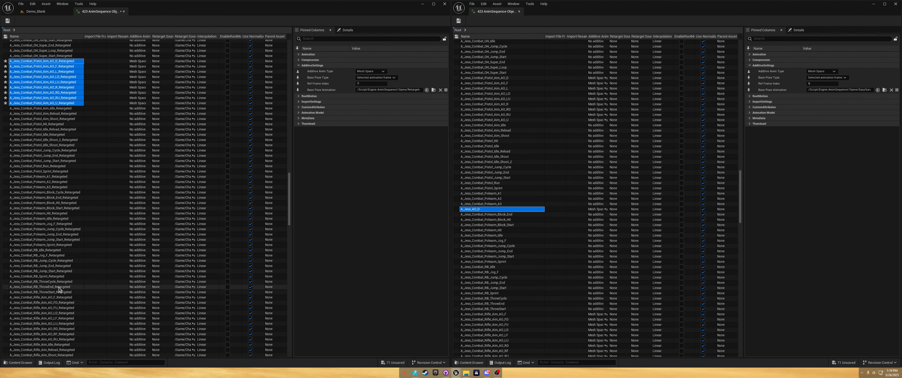
scroll(58, 288, down, 19)
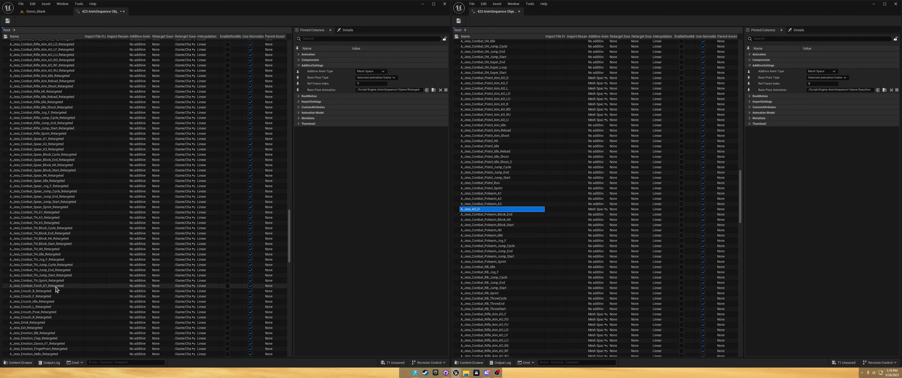
drag(290, 259, 283, 56)
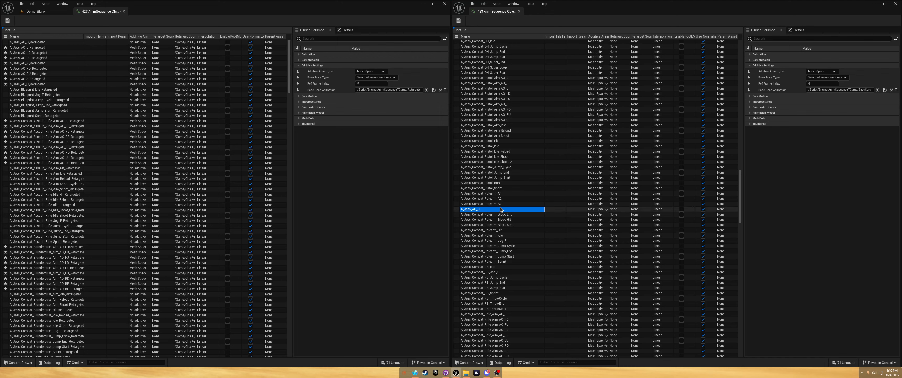
click(27, 42)
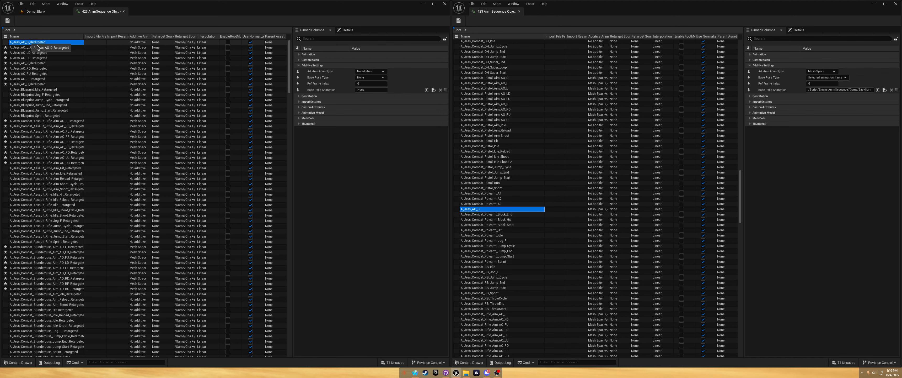
click(382, 71)
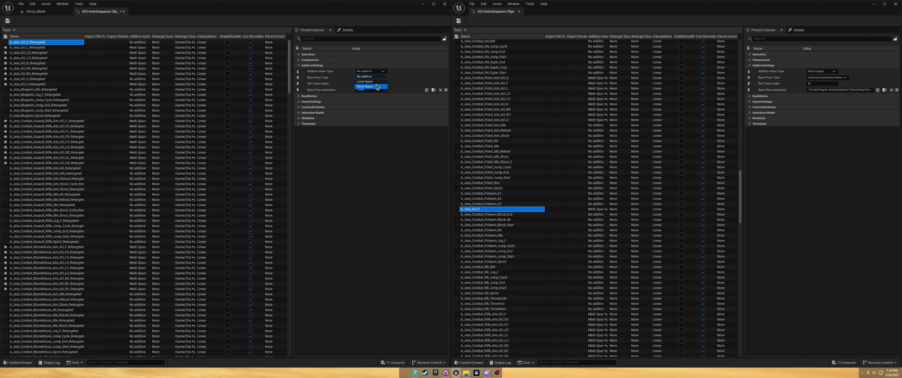
click(375, 85)
click(390, 78)
click(385, 98)
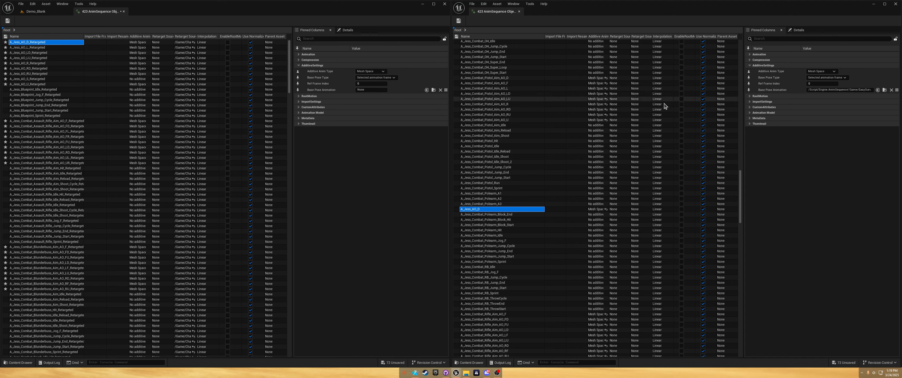
Assign A_Jess_AO_S_Retargeted as the base pose animation of the retargeted AO_D sequence
click(446, 89)
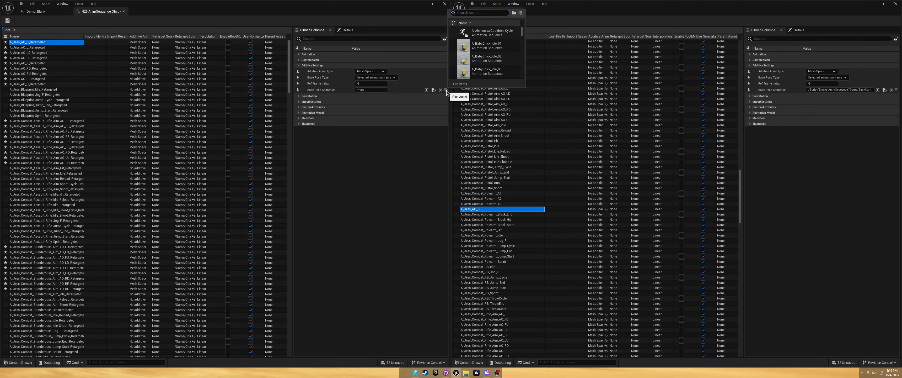
text(Jes)
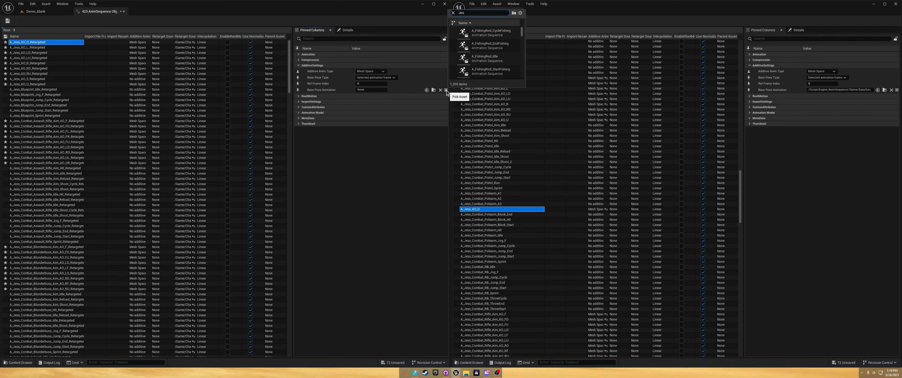
text(s_AO_s)
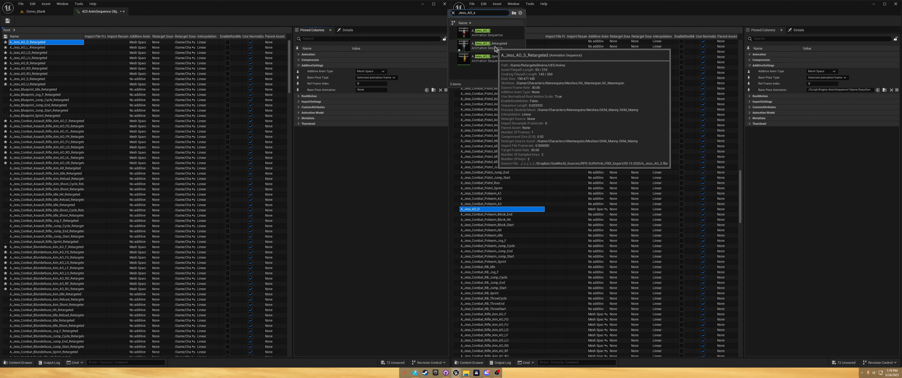
click(494, 49)
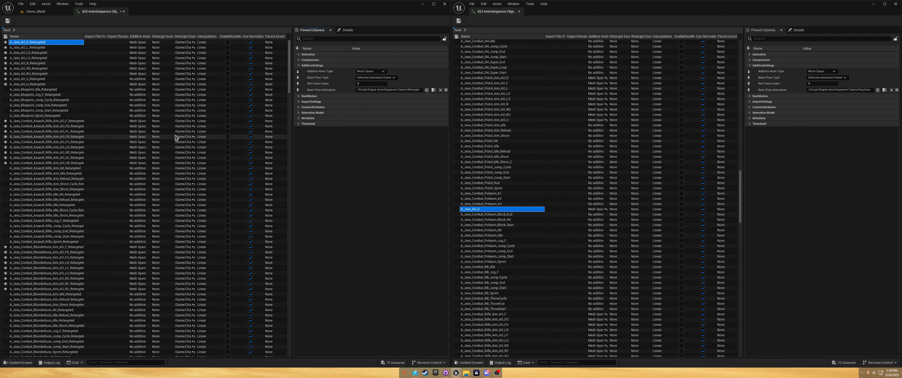
Set the retargeted Combat_Rifle_Aim_AO sequences from AO_F through AO_RU to Mesh Space additive with base pose type Selected animation frame
scroll(283, 78, down, 1)
drag(289, 70, 292, 207)
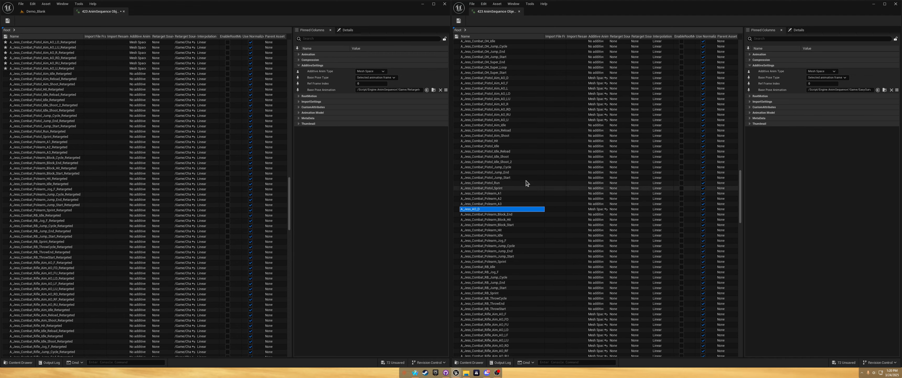
scroll(543, 169, down, 1)
scroll(541, 169, down, 5)
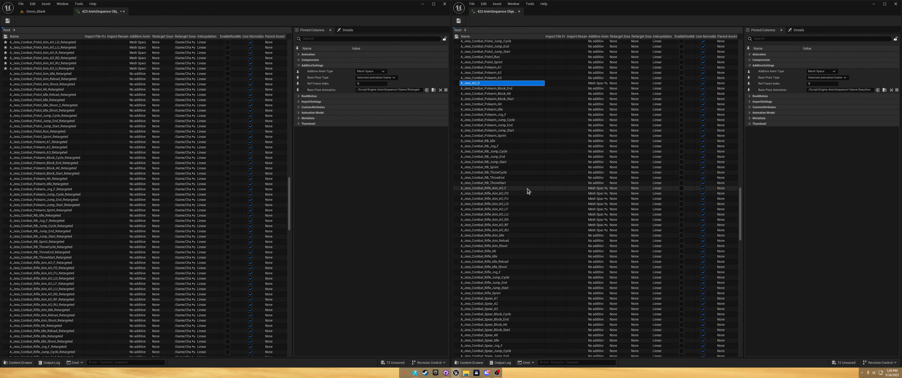
click(503, 189)
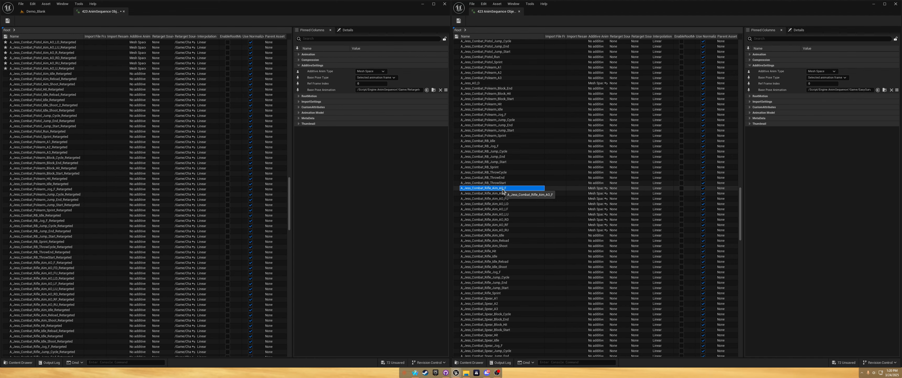
shift+click(508, 230)
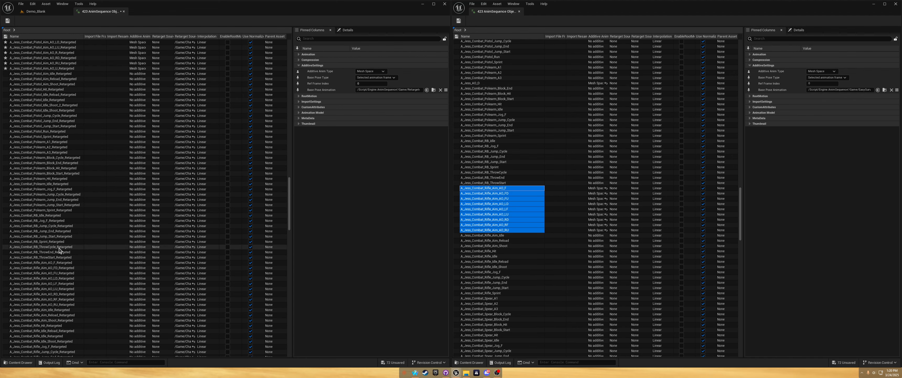
scroll(59, 248, down, 2)
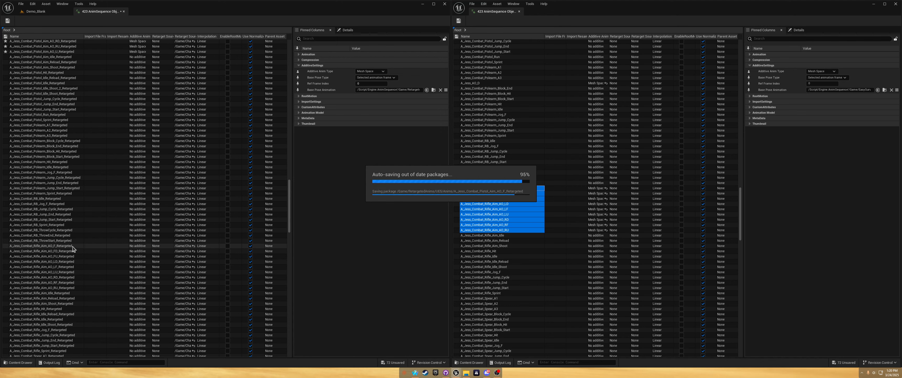
click(72, 246)
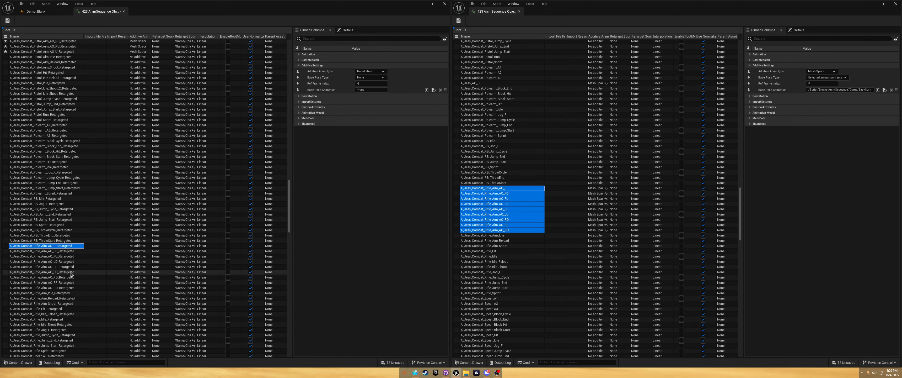
shift+click(77, 288)
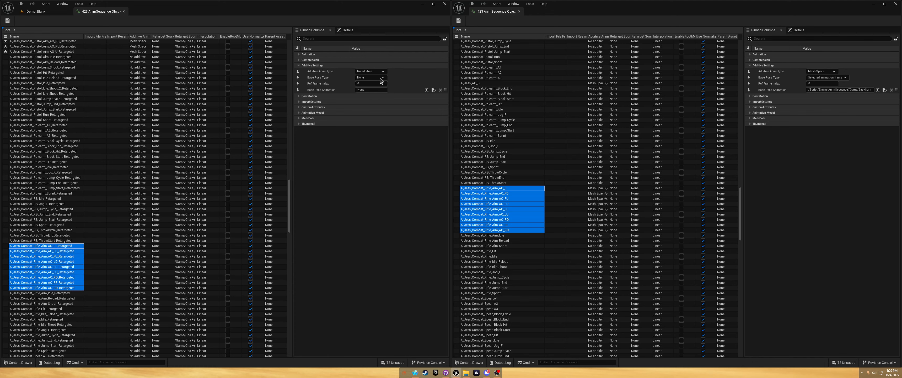
click(377, 87)
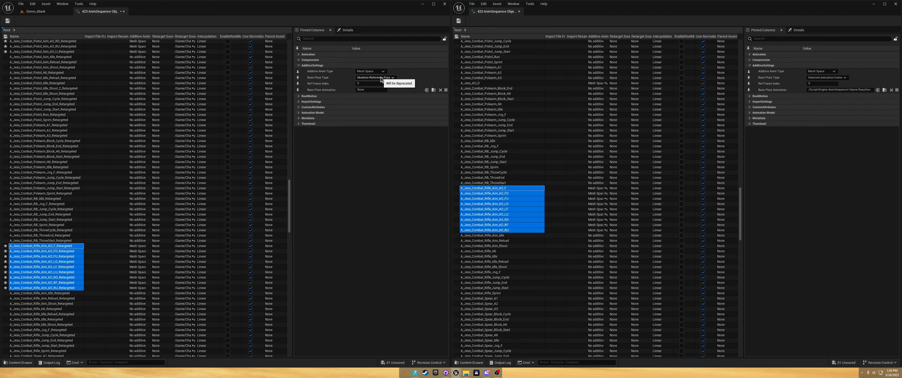
click(381, 78)
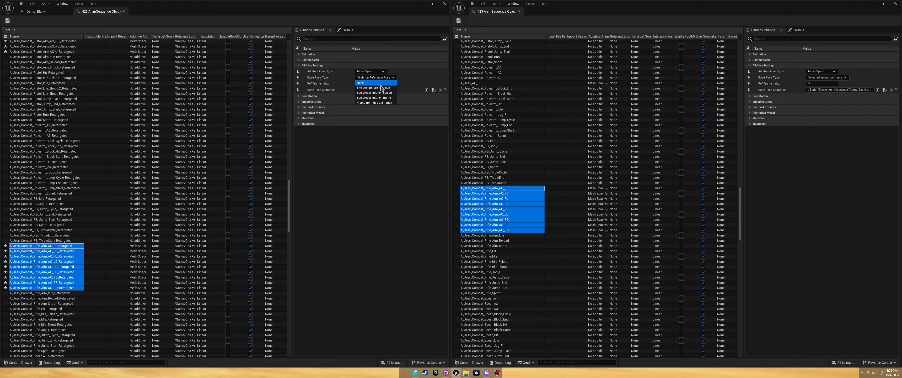
click(393, 98)
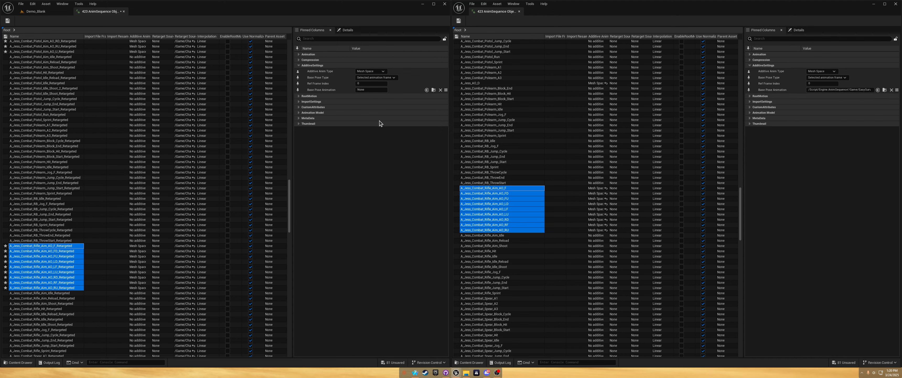
Assign A_Jess_Combat_Rifle_Aim_Idle_Retargeted as the base pose animation of the selected retargeted Combat_Rifle_Aim_AO sequences
click(446, 90)
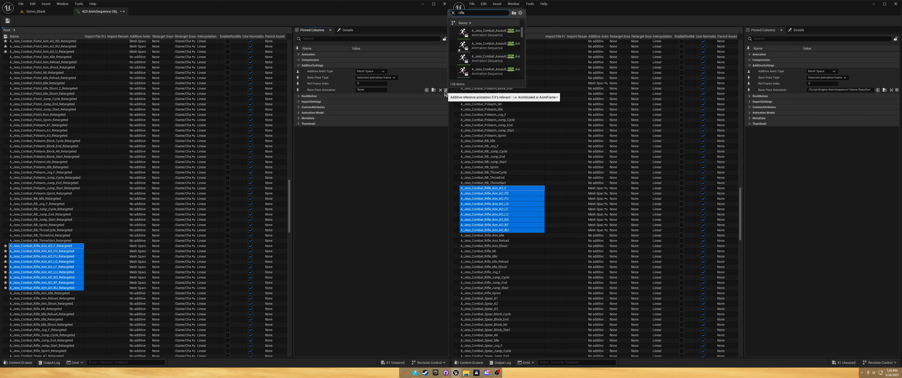
text(rifle_aim_is)
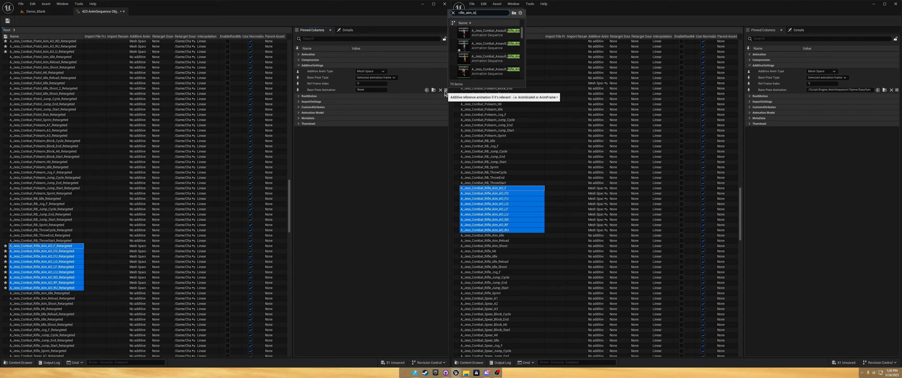
key(BackSpace)
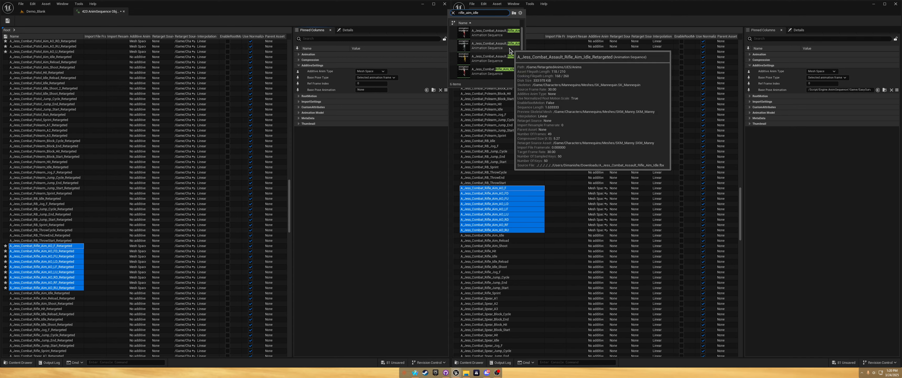
scroll(501, 65, down, 2)
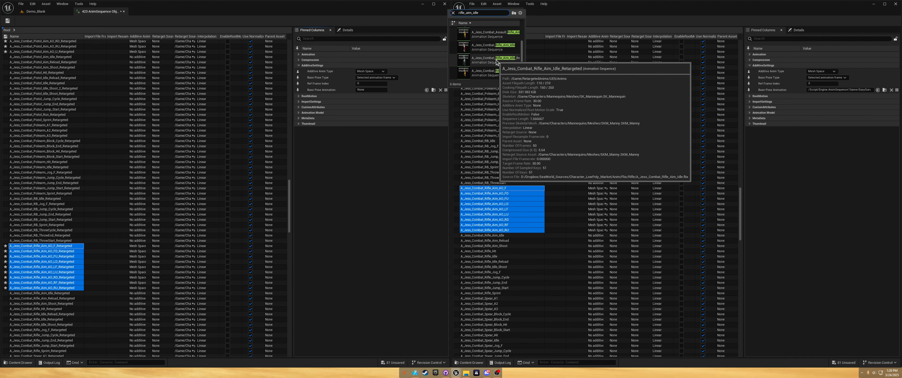
click(496, 63)
Select the original A_Jess_Torch_AO sequences from AO_F through AO_RU to show their additive settings
scroll(70, 216, down, 3)
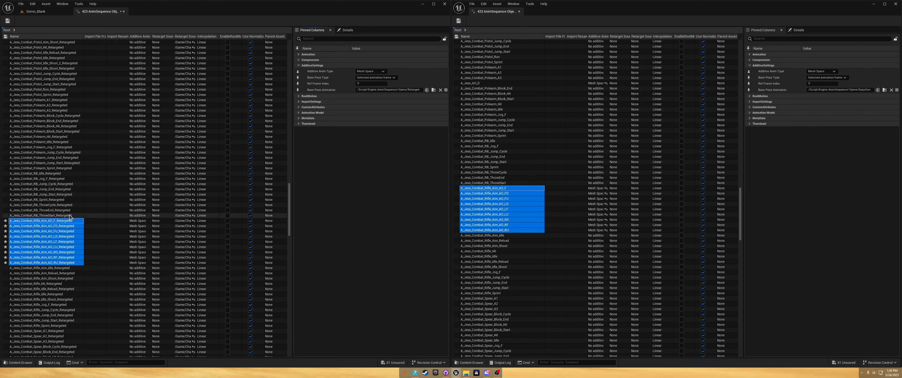
scroll(70, 216, down, 3)
scroll(571, 256, down, 5)
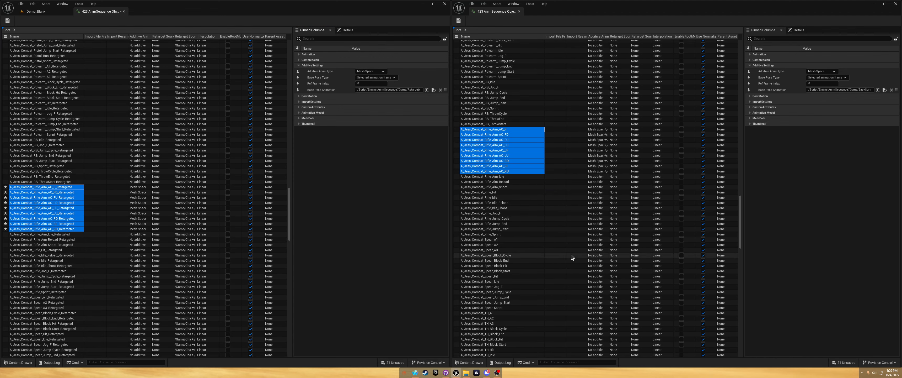
scroll(571, 257, down, 20)
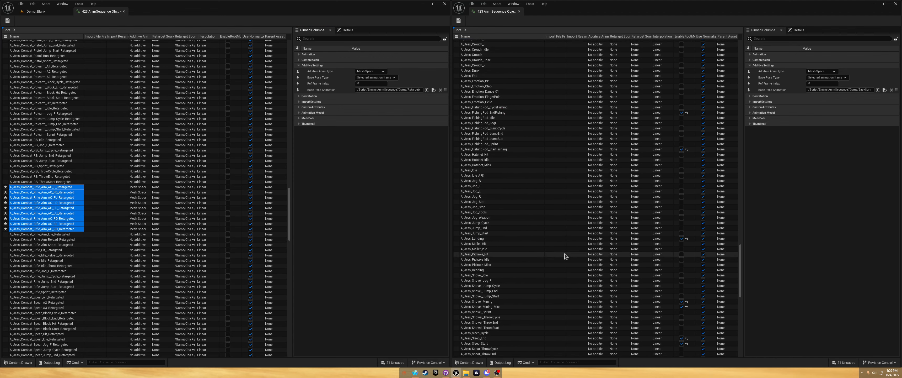
scroll(564, 256, down, 20)
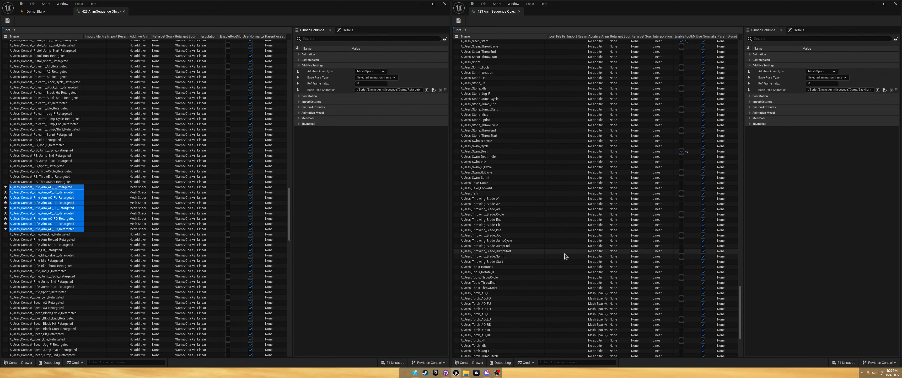
scroll(564, 256, down, 5)
click(480, 234)
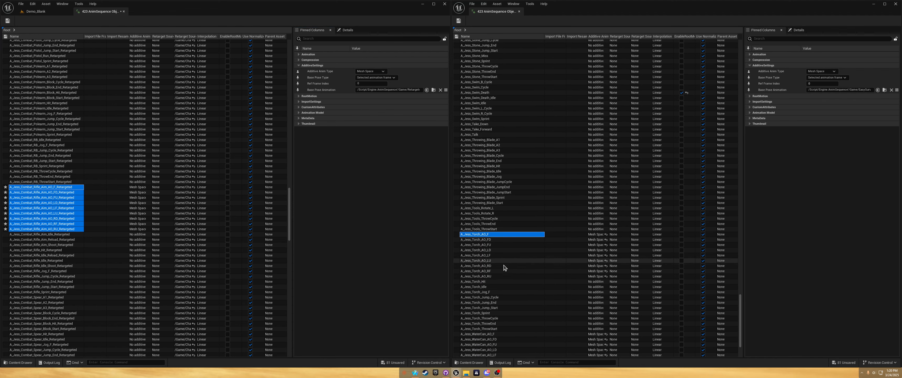
shift+click(498, 276)
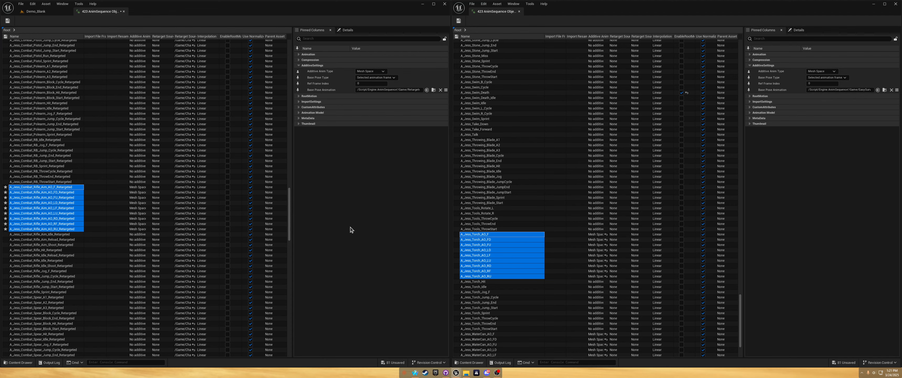
Set the retargeted Torch_AO sequences from AO_F through AO_RU to Mesh Space additive with base pose type Selected animation frame
scroll(63, 219, down, 3)
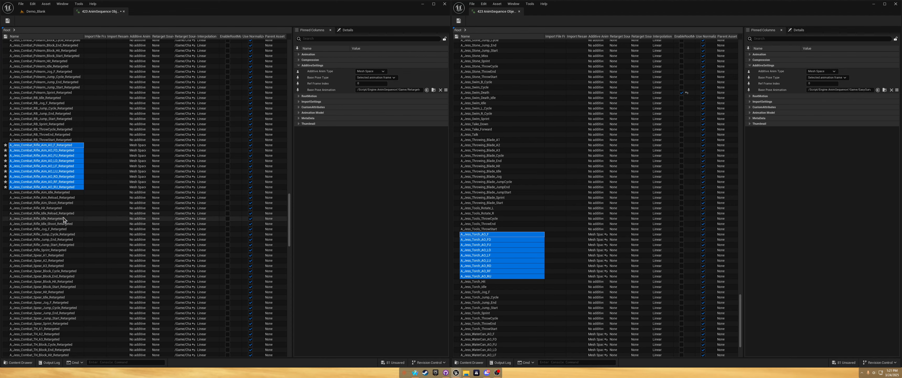
scroll(64, 219, down, 20)
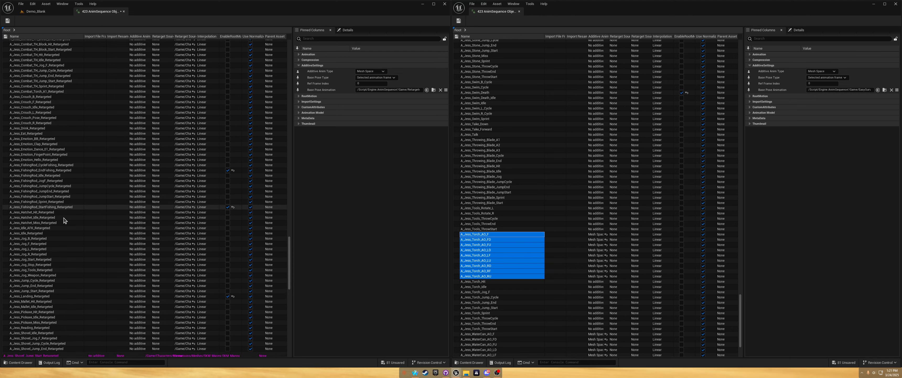
scroll(63, 220, down, 20)
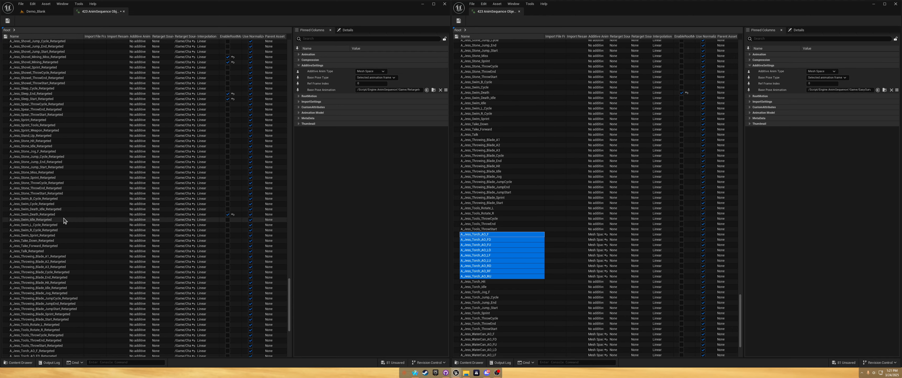
scroll(64, 220, down, 10)
click(49, 202)
shift+click(49, 241)
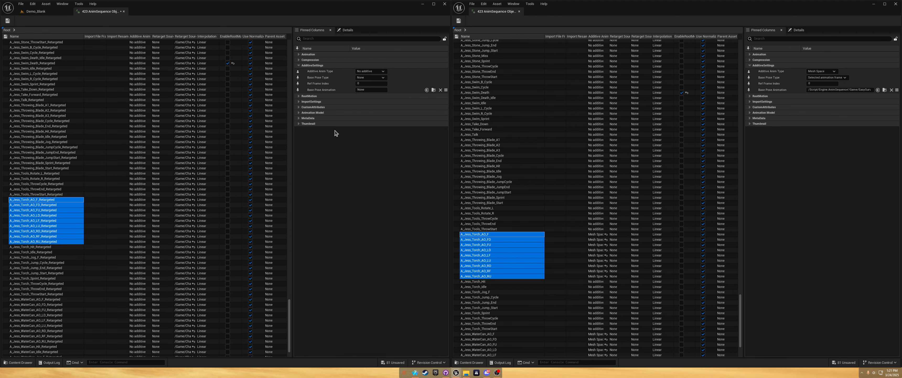
click(378, 71)
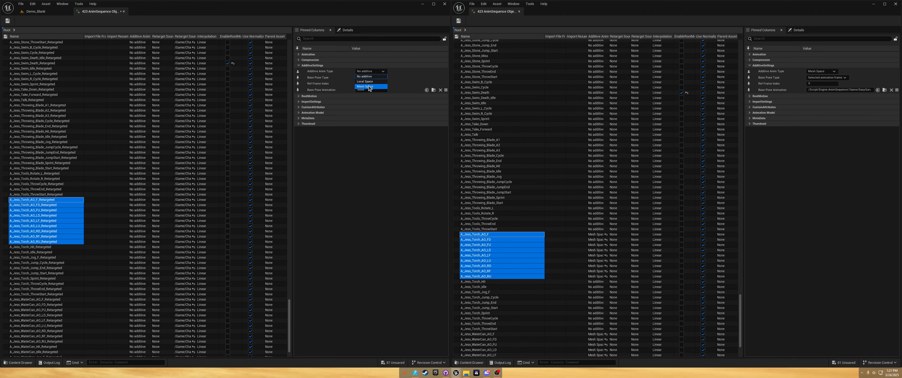
click(369, 86)
click(374, 77)
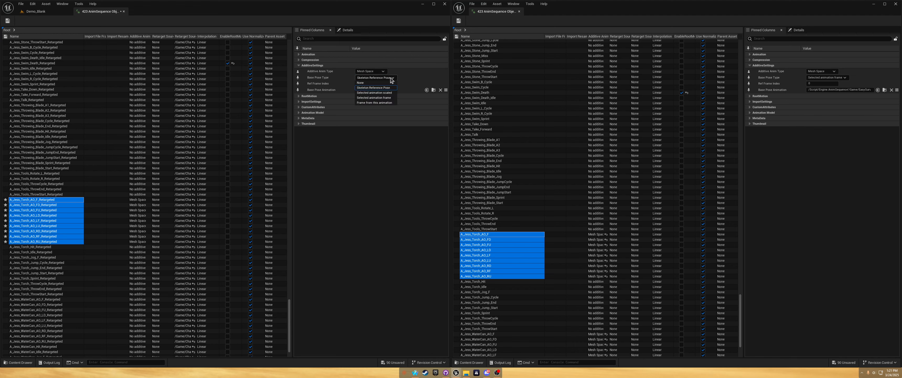
click(383, 98)
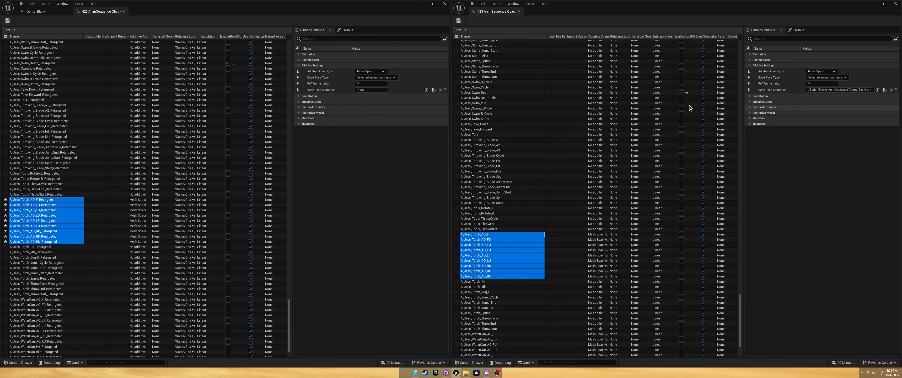
Assign A_Jess_Torch_Idle_Retargeted as the base pose animation of the selected retargeted Torch_AO sequences
click(446, 90)
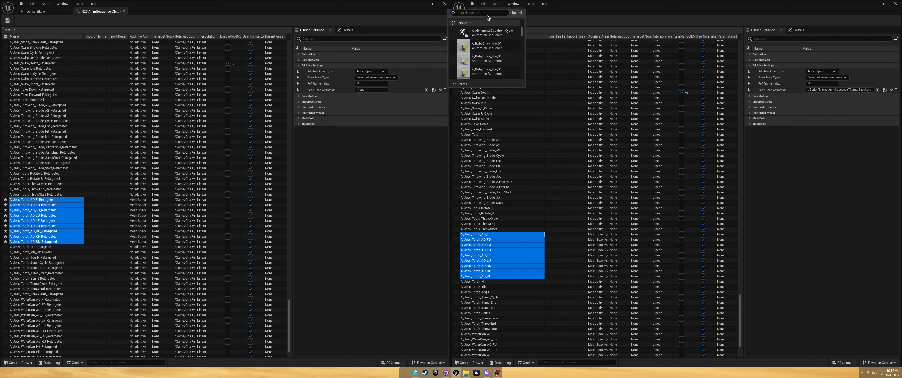
text(torch)
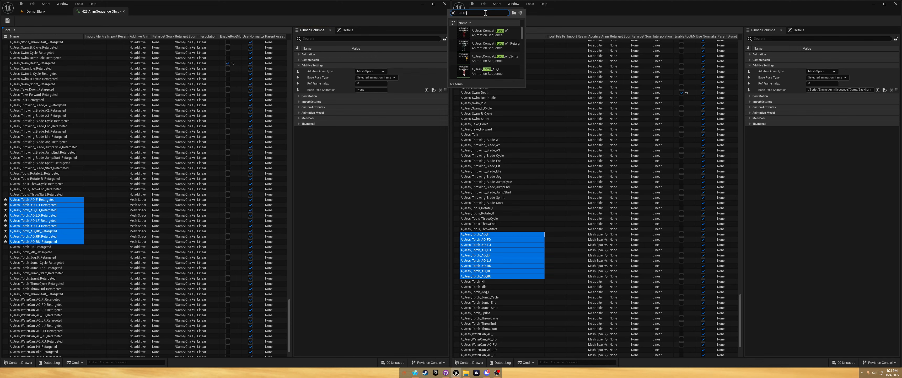
text(_Idle)
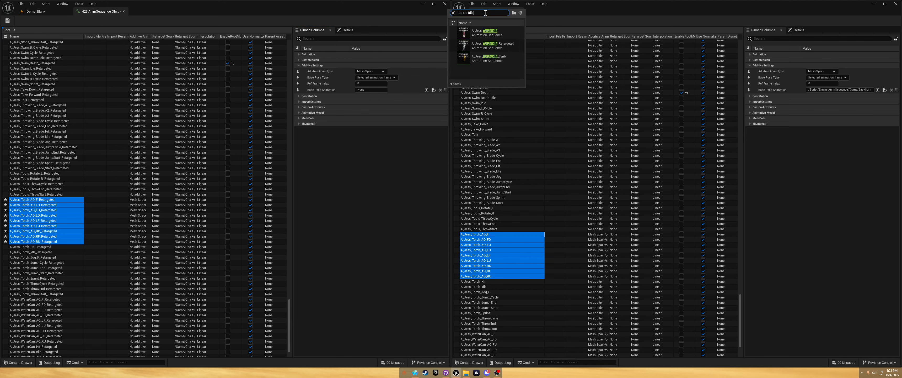
click(490, 45)
Set the retargeted WaterCan_AO sequences from AO_F through AO_RU to Mesh Space additive with Selected animation frame, matching the originals
scroll(77, 188, down, 2)
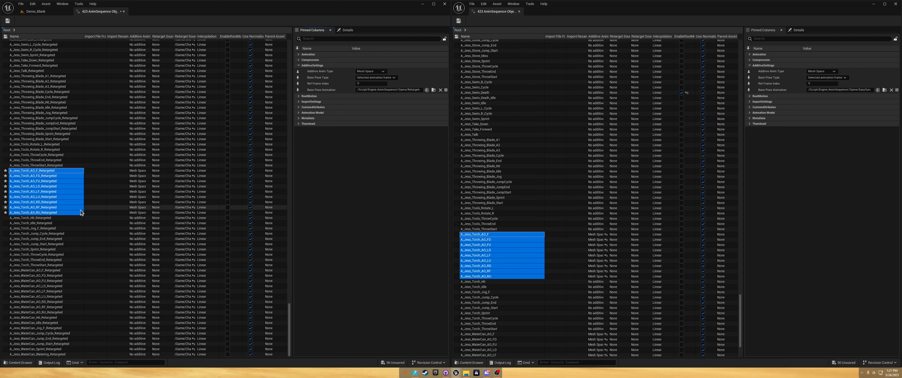
scroll(562, 240, down, 5)
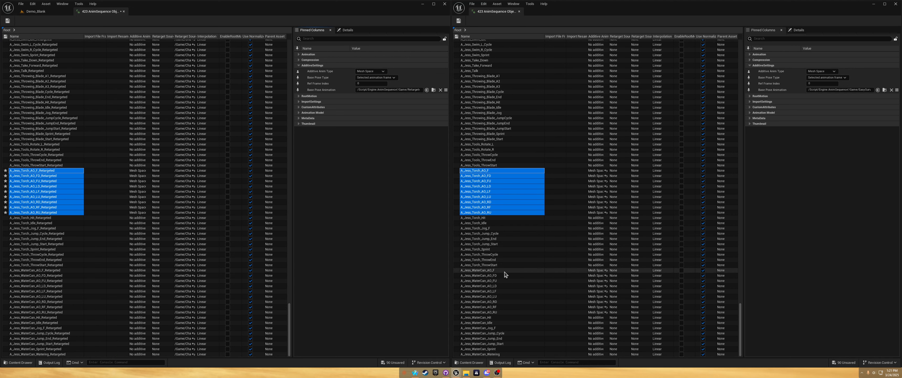
click(497, 270)
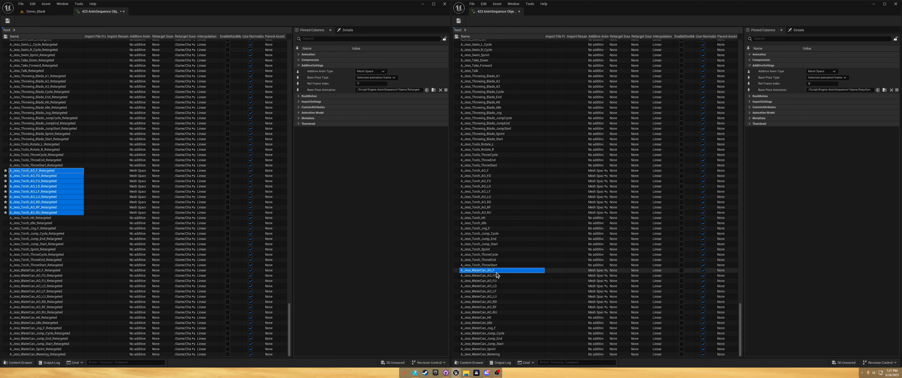
shift+click(494, 312)
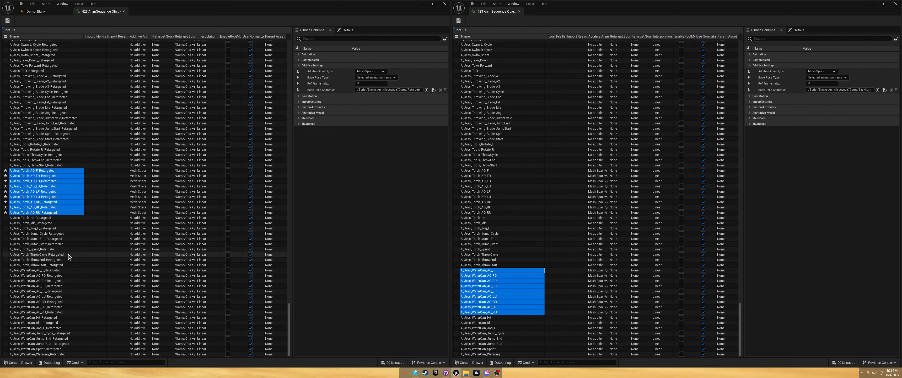
click(47, 271)
shift+click(46, 312)
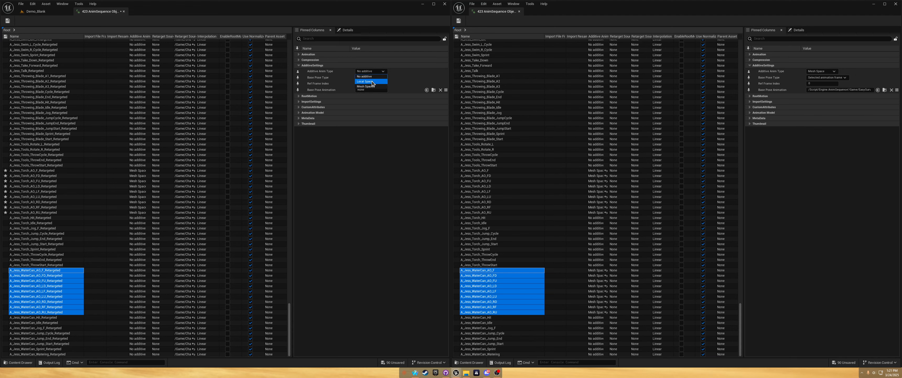
click(372, 86)
click(388, 77)
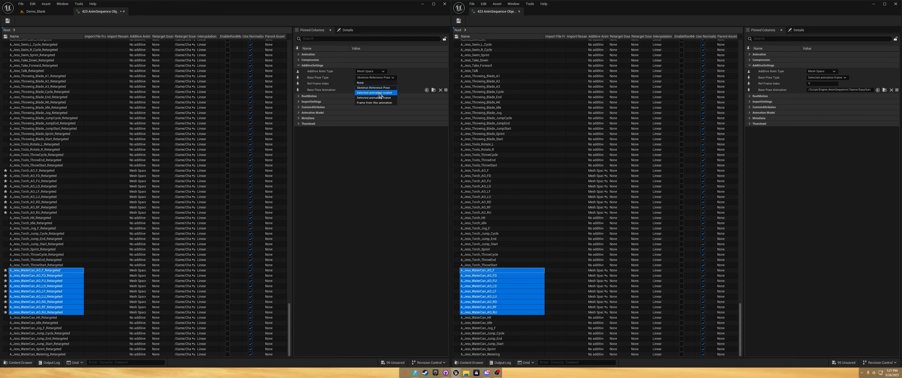
click(378, 97)
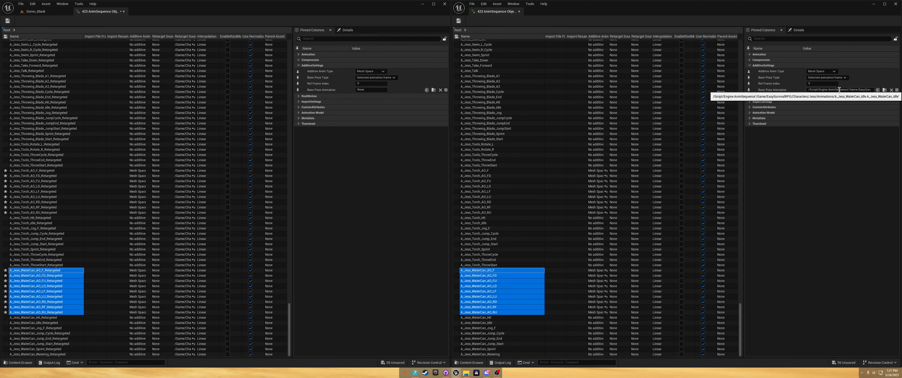
Assign A_Jess_WaterCan_Idle_Retargeted as the base pose animation of the selected retargeted WaterCan_AO sequences
click(445, 89)
text(watercan)
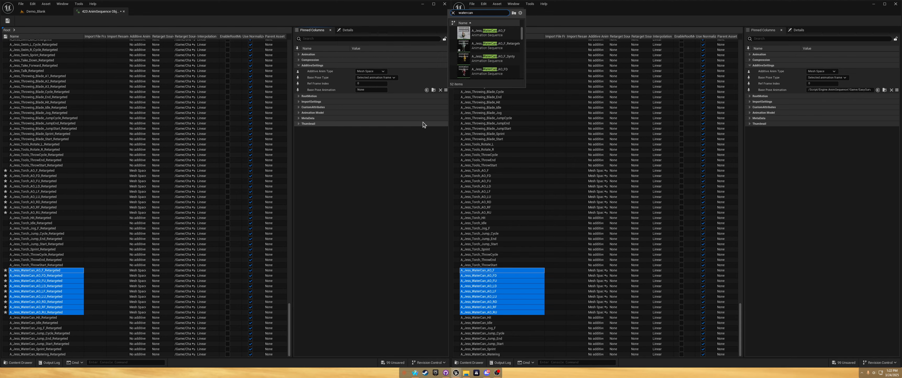
text(_idle)
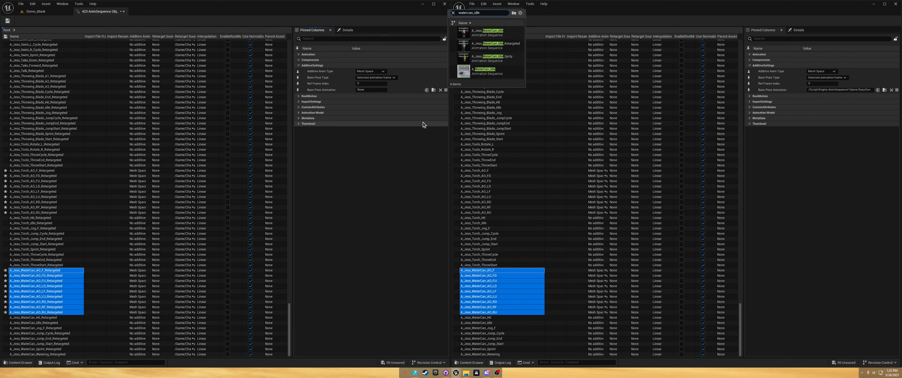
click(491, 44)
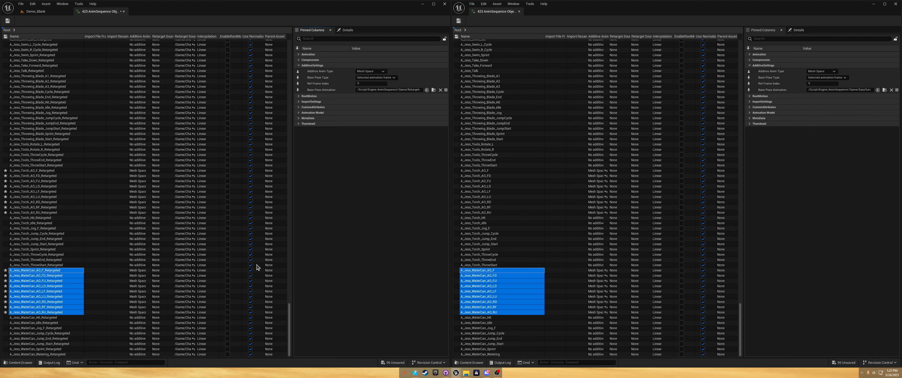
Compare the additive and root motion settings of the retargeted sequences with those of the original sequences across both lists
scroll(133, 239, up, 6)
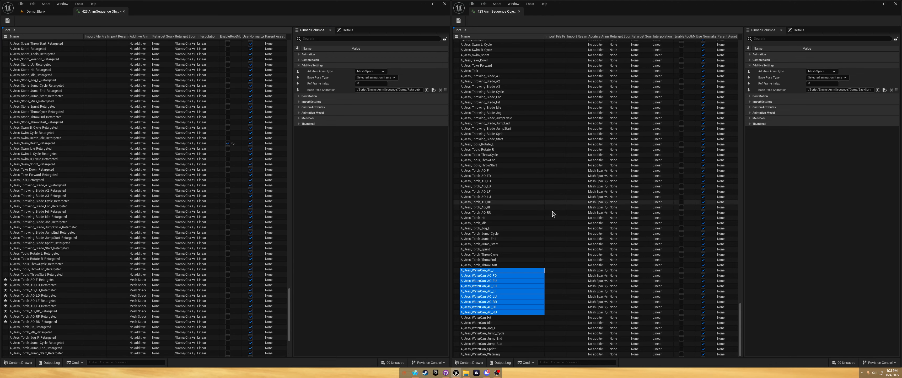
scroll(562, 218, up, 7)
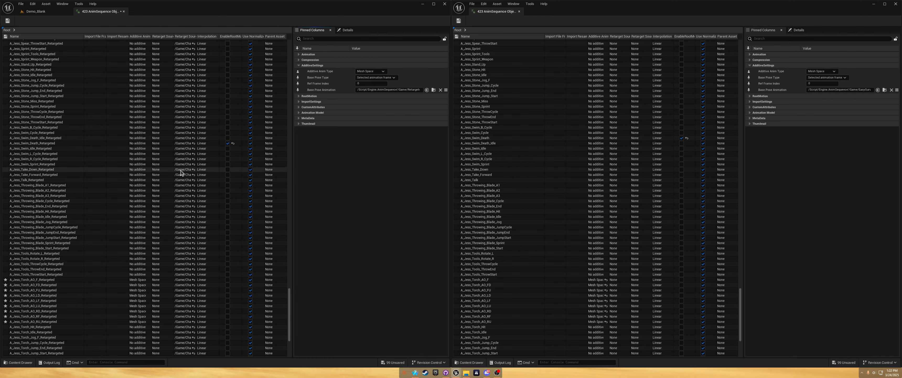
scroll(180, 172, up, 9)
scroll(181, 171, up, 1)
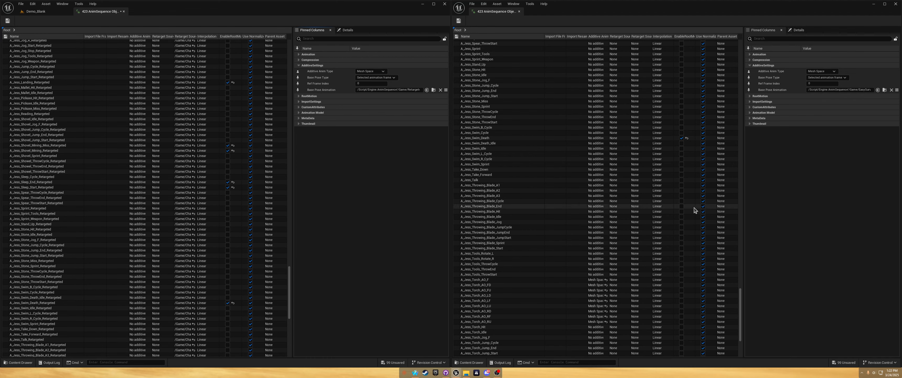
scroll(686, 208, up, 11)
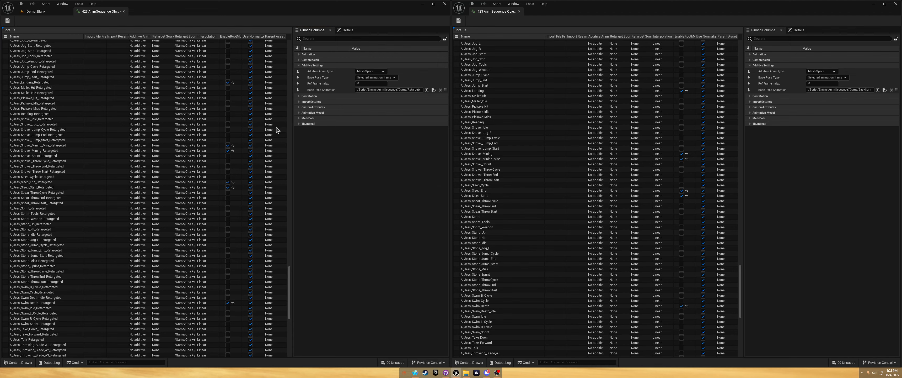
scroll(559, 219, up, 6)
scroll(559, 219, up, 5)
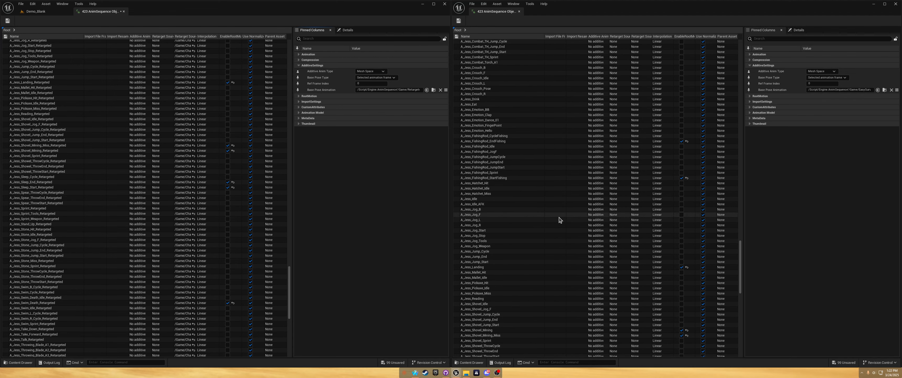
scroll(209, 195, up, 8)
scroll(208, 194, up, 2)
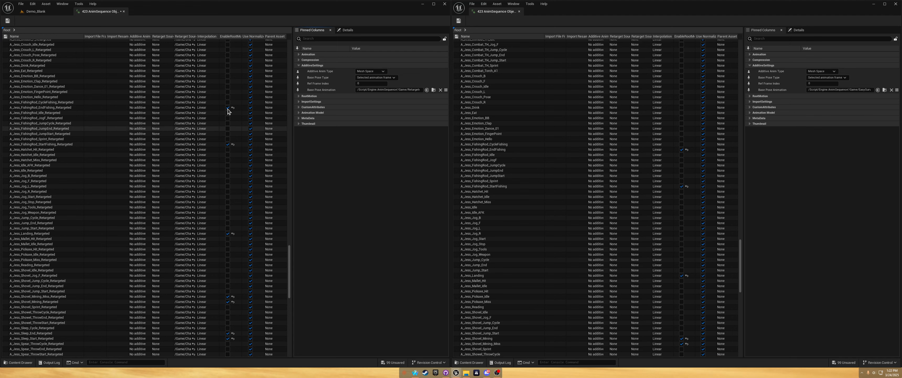
scroll(562, 196, up, 9)
scroll(563, 195, up, 4)
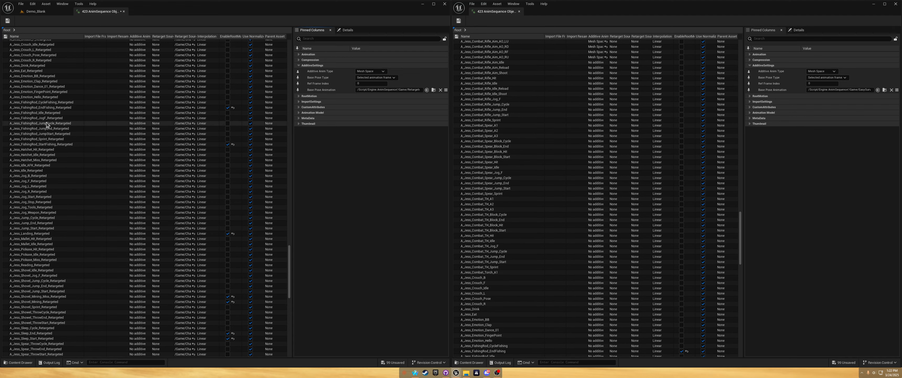
Select all retargeted animation sequences in the property matrix and save them
click(69, 92)
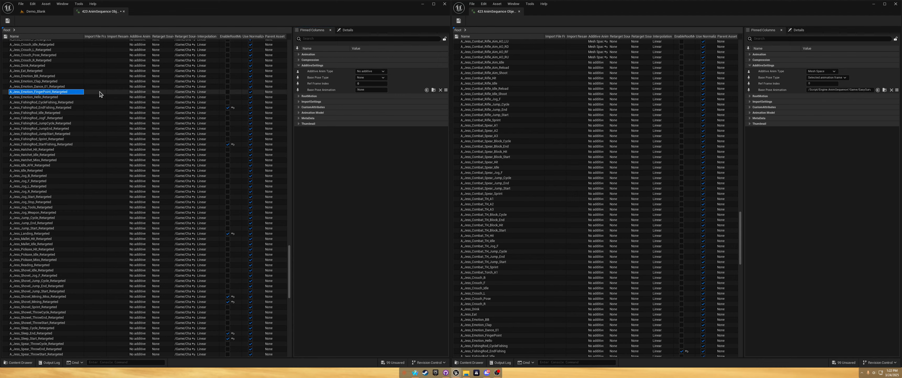
key(ctrl+a)
click(8, 21)
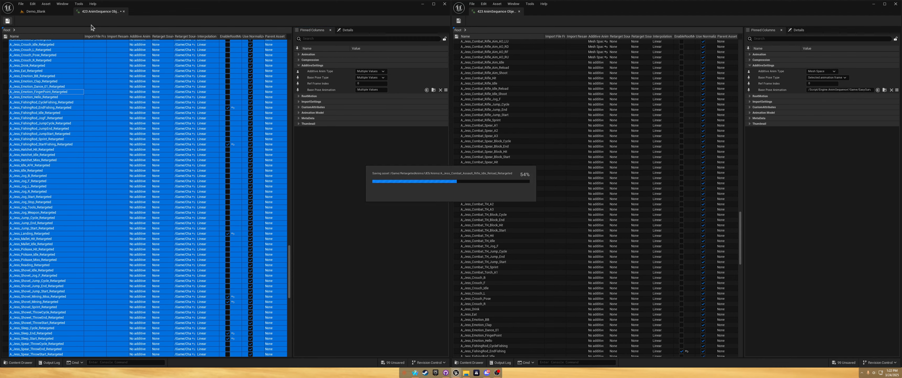
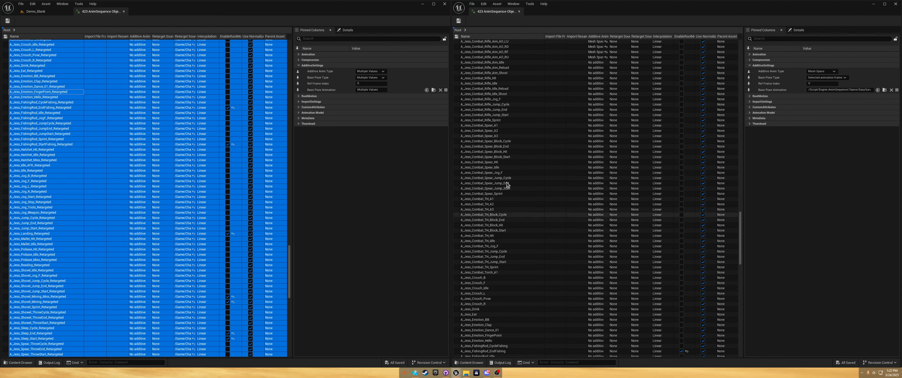
Open the BP_Character_Player blueprint from the EasySurvivalRPG/Blueprints/Characters/Base folder
click(40, 12)
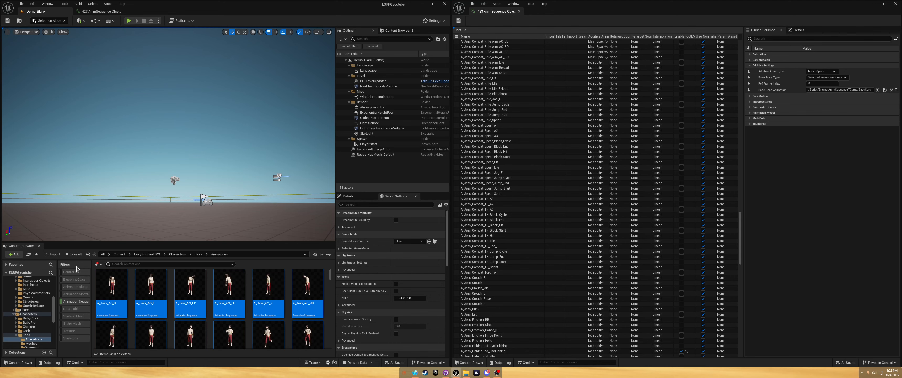
scroll(41, 324, up, 10)
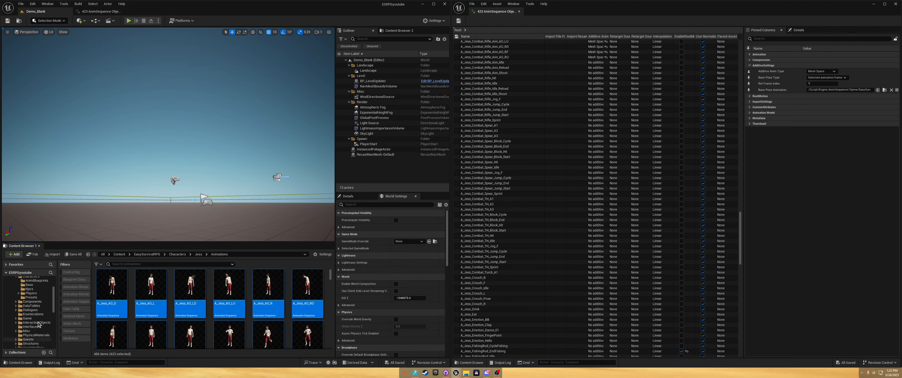
click(147, 254)
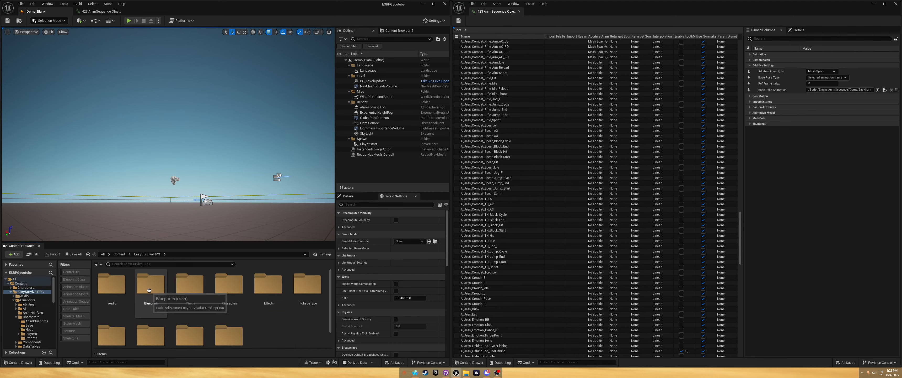
double_click(151, 284)
double_click(231, 295)
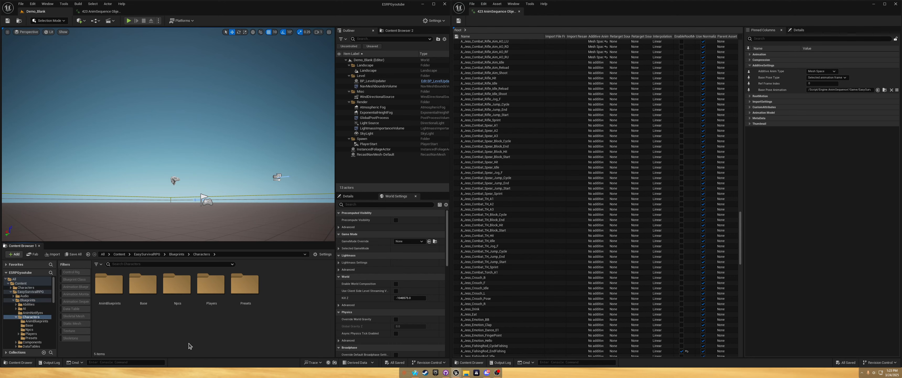
click(144, 288)
double_click(145, 289)
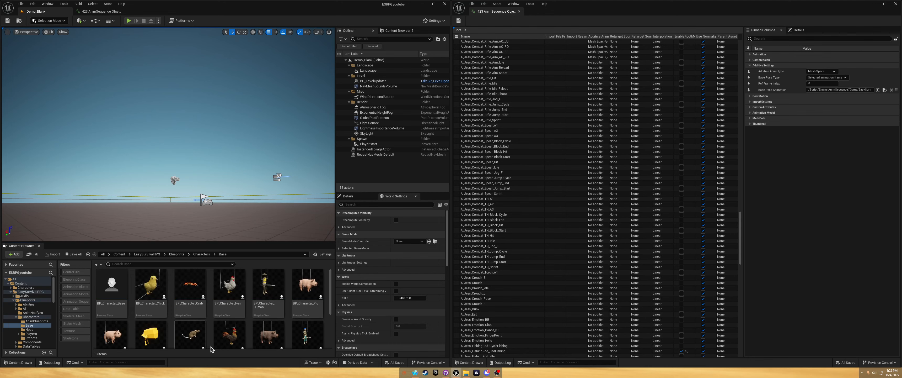
scroll(307, 327, down, 1)
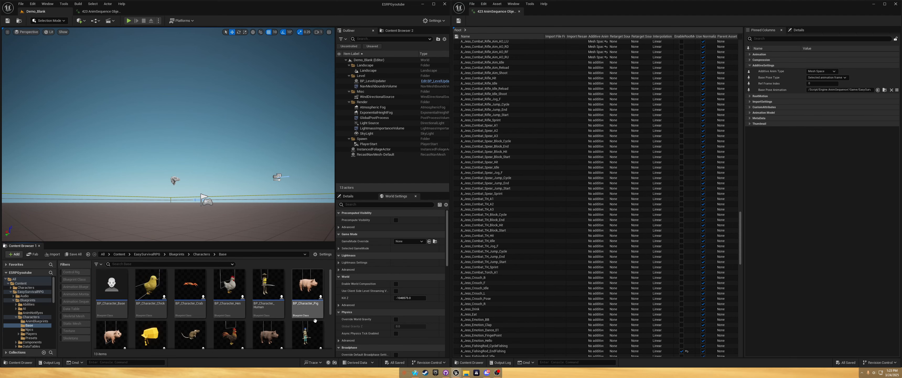
scroll(307, 328, down, 1)
click(153, 288)
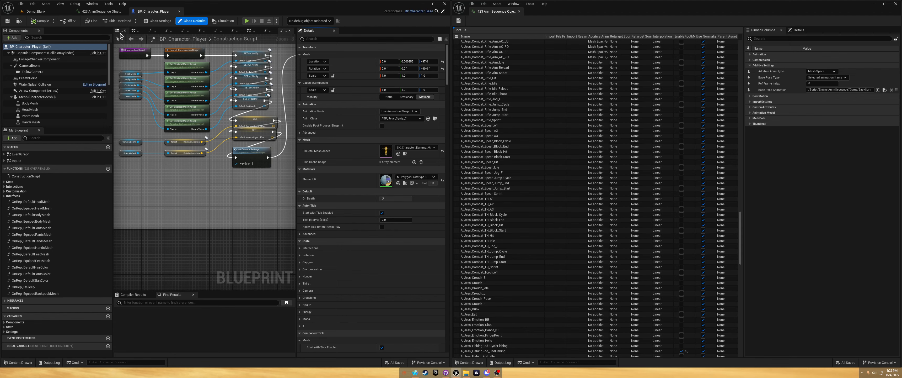
Set the Anim Class of the player blueprint's Mesh component to ABP_Manny
click(119, 31)
click(37, 97)
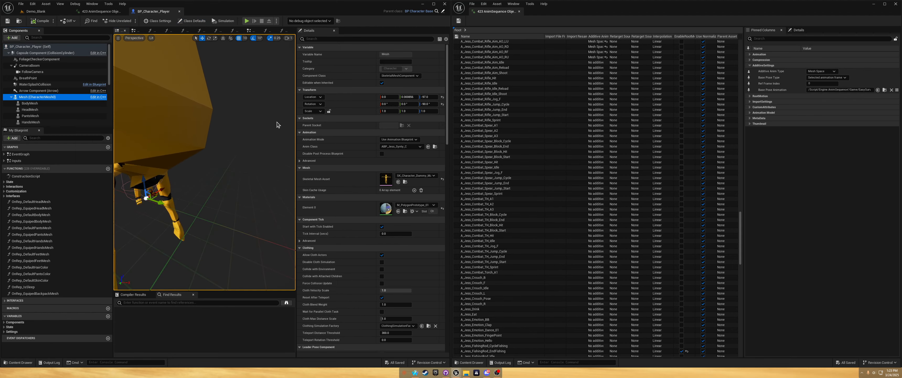
click(404, 146)
text(m)
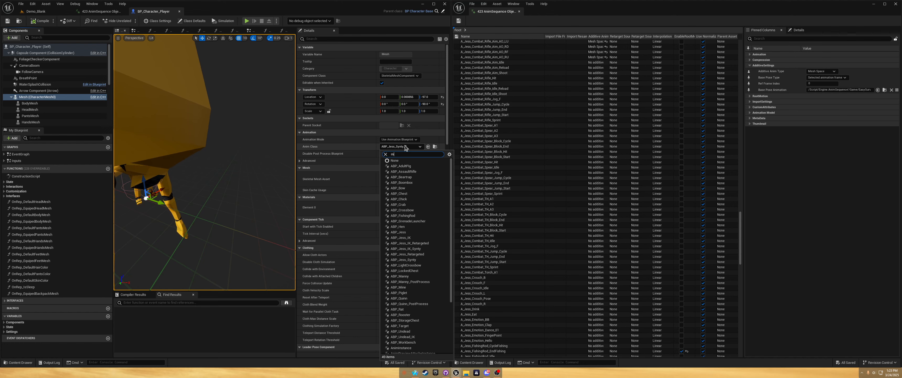
text(anny)
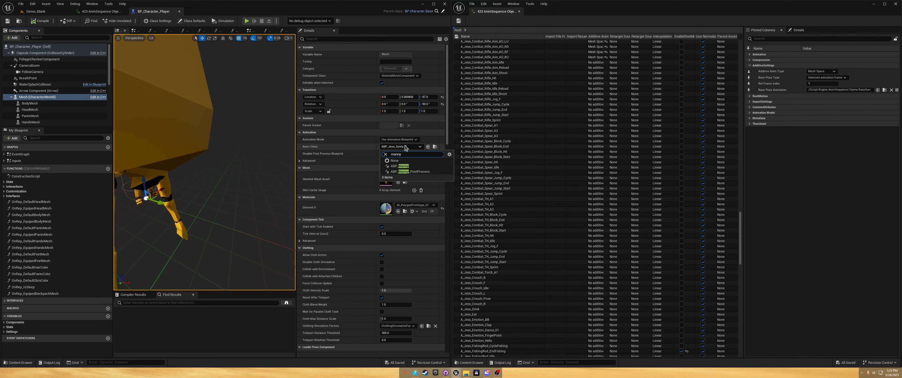
click(403, 166)
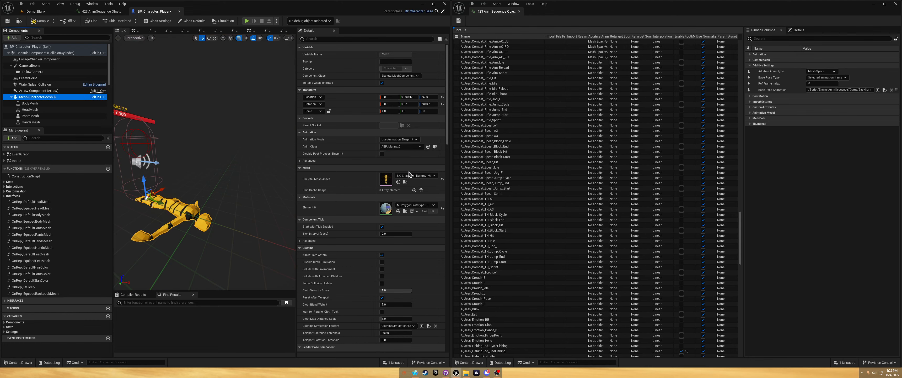
Assign SKM_Manny as the Mesh component's skeletal mesh asset, frame the character in the viewport, and save the blueprint
click(415, 176)
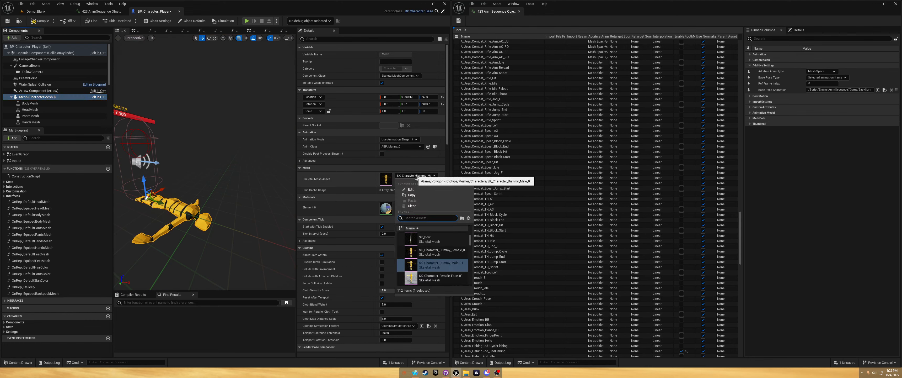
text(manny)
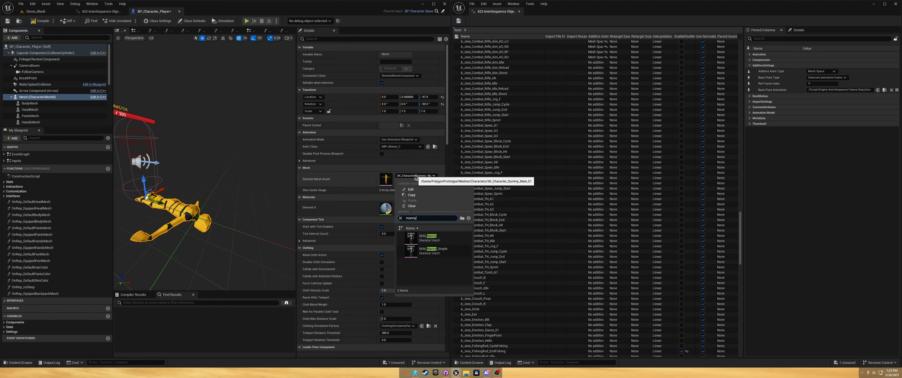
click(427, 238)
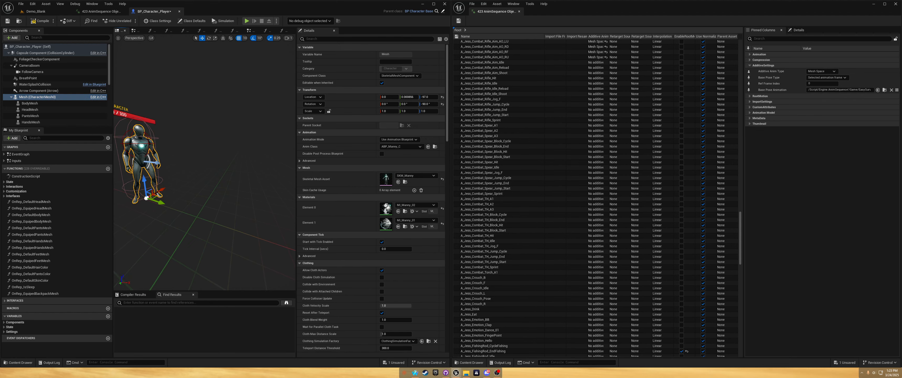
key(f)
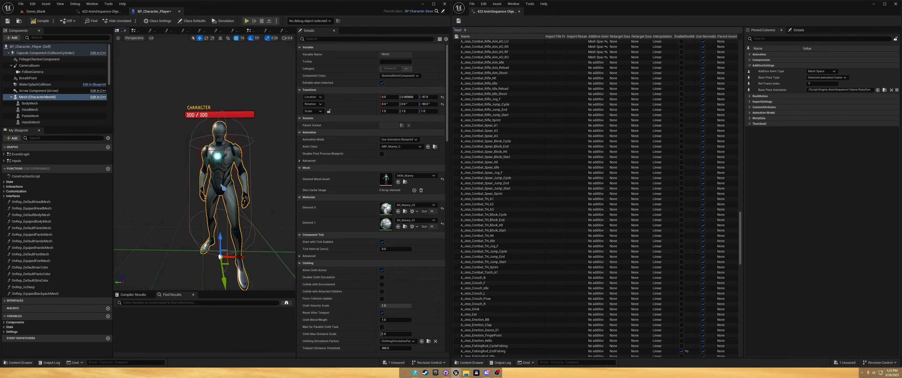
click(7, 21)
Dock the original sequences' property matrix into the main editor window, maximize that window and show the Demo_Blank level
click(35, 11)
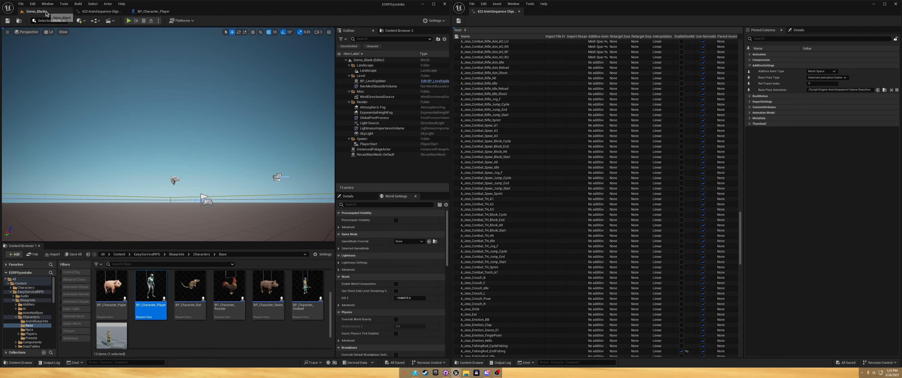
drag(494, 11, 300, 14)
click(434, 4)
click(35, 11)
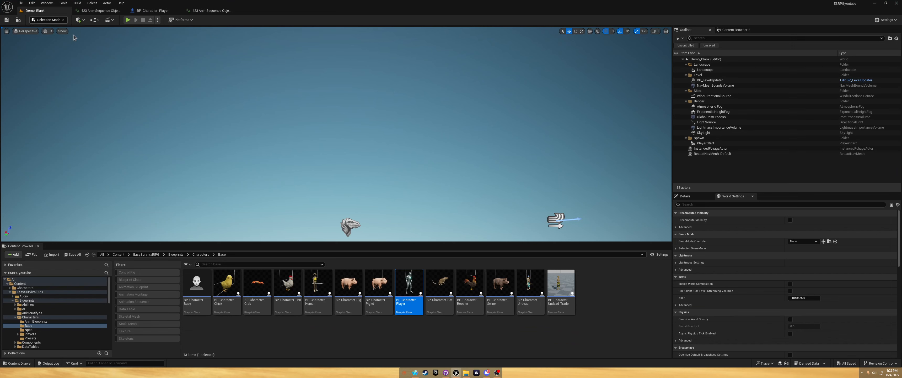
Play-test the Demo_Blank level by walking, sprinting, jumping and turning with the Manny character, and end the play session
click(128, 20)
click(358, 128)
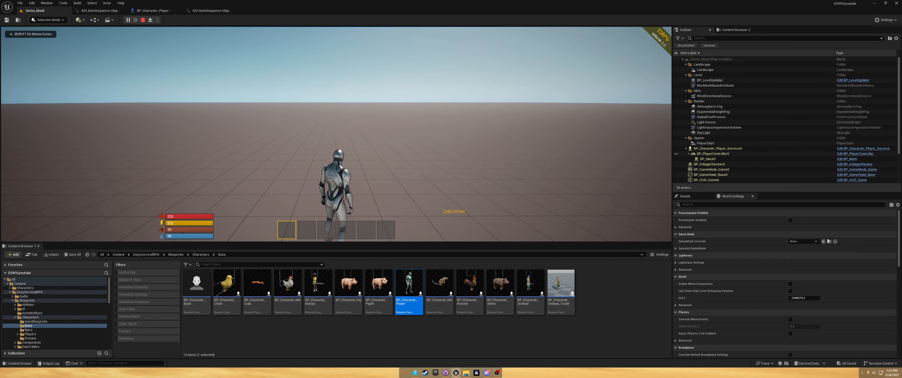
key(w)
key(w)
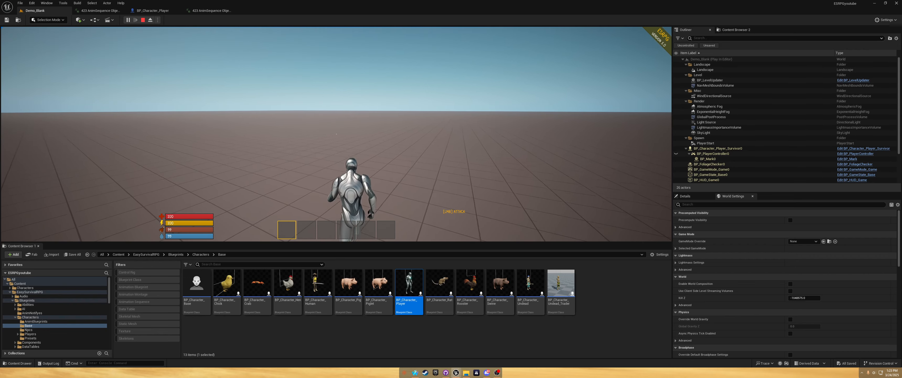
key(shift+w)
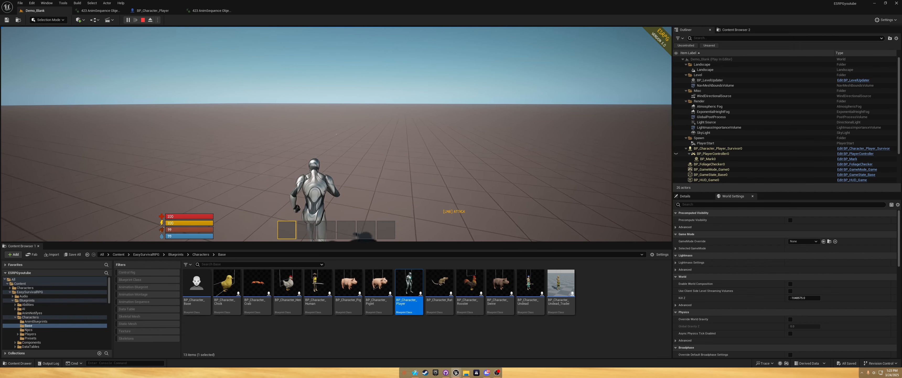
key(space)
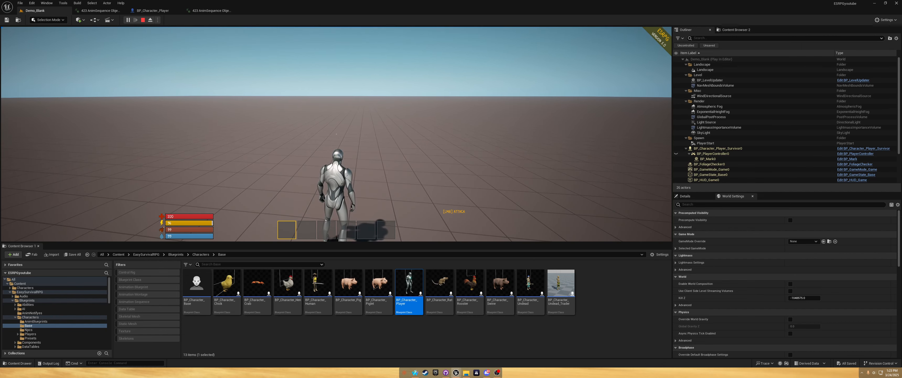
key(w)
key(d)
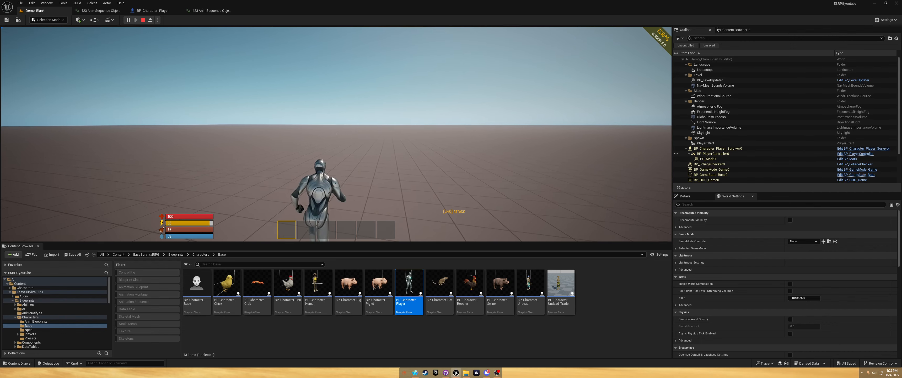
key(Escape)
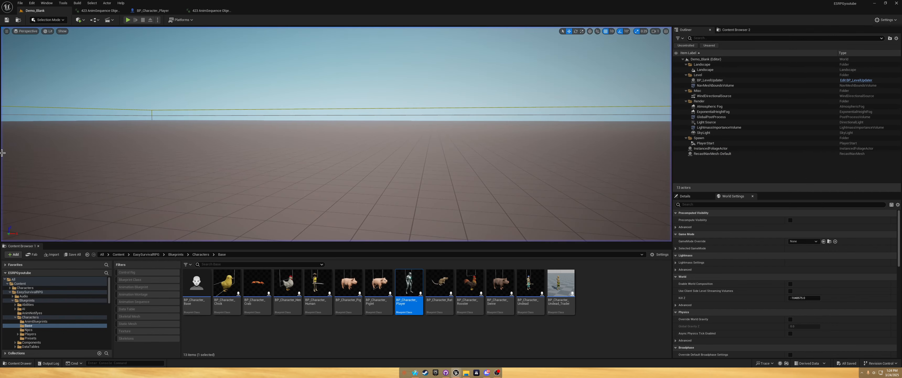
Locate the ABP_Manny animation blueprint assigned to BP_Character_Player's mesh in the content browser
click(162, 13)
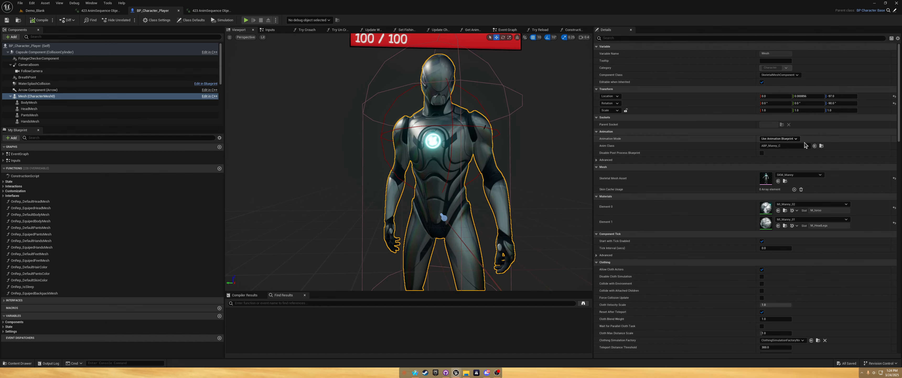
click(821, 146)
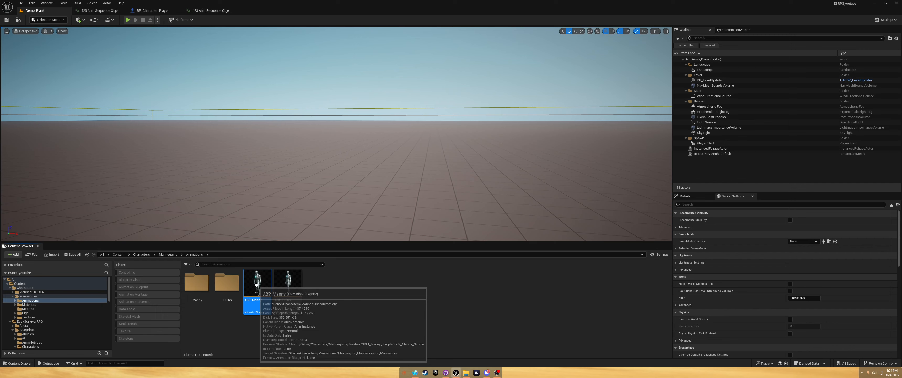
Open the ABP_Manny animation blueprint and compile it
double_click(257, 284)
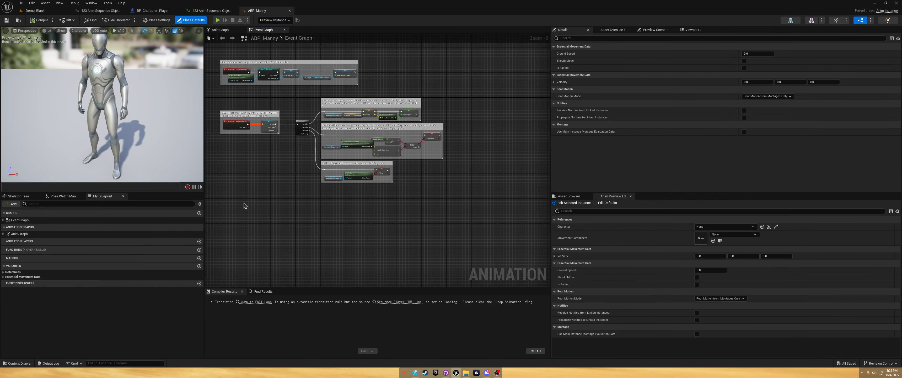
click(40, 23)
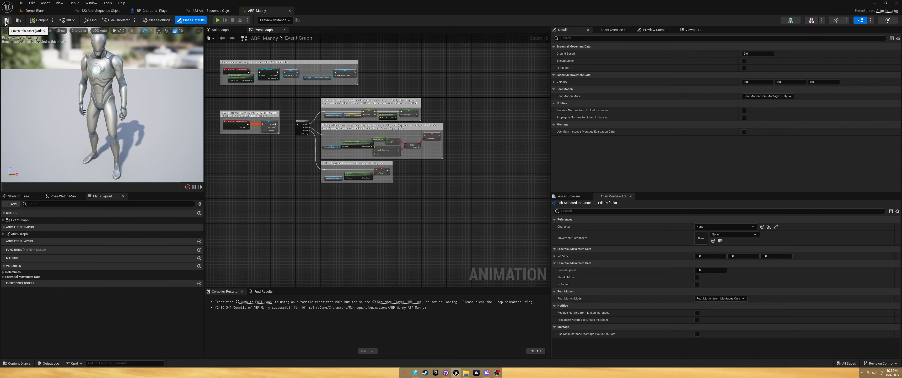
Look over the additive types in the retargeted sequences' property matrix, and show the Mannequins folder in the Demo_Blank level's content browser
click(102, 11)
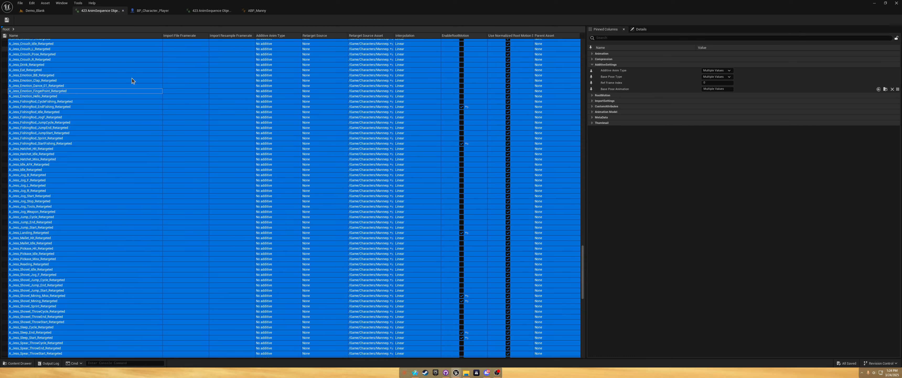
scroll(119, 165, up, 10)
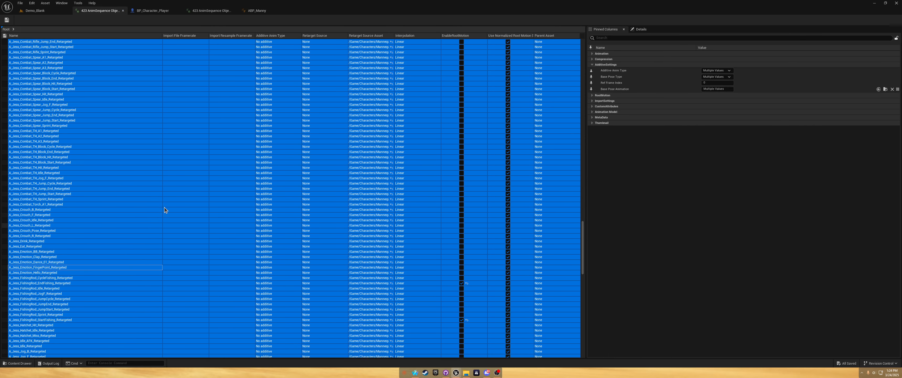
scroll(177, 208, up, 3)
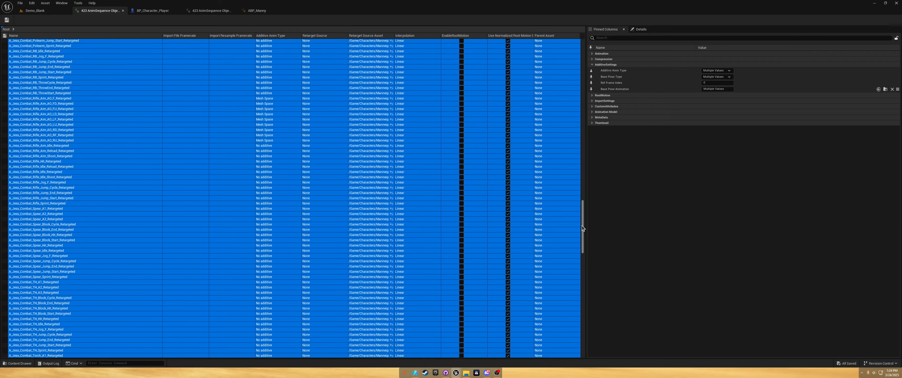
drag(581, 227, 556, 42)
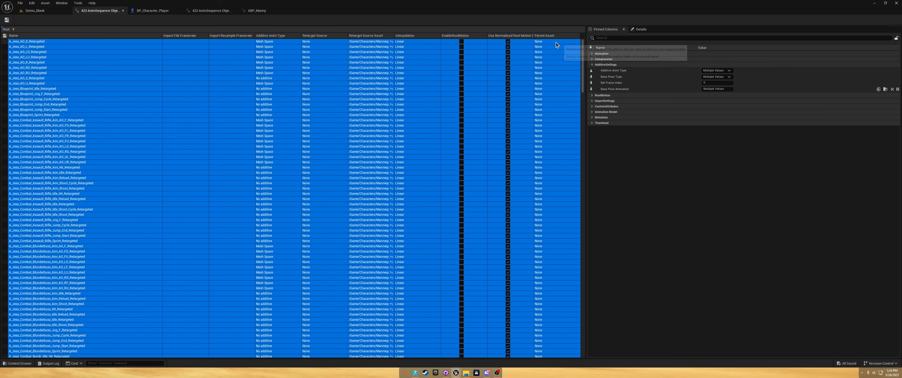
click(38, 11)
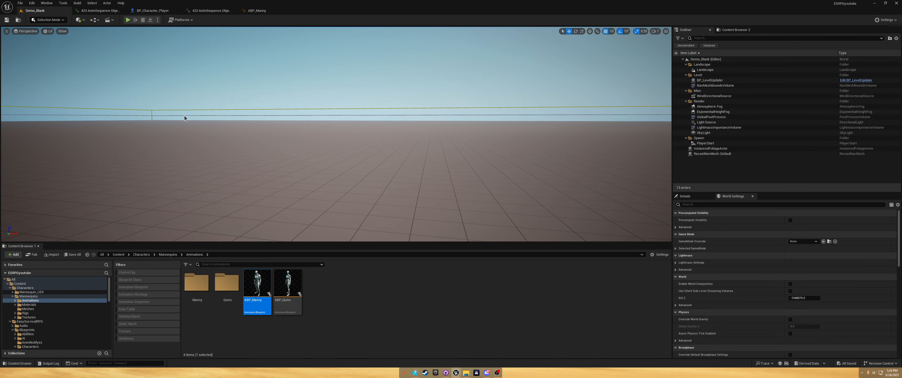
click(164, 254)
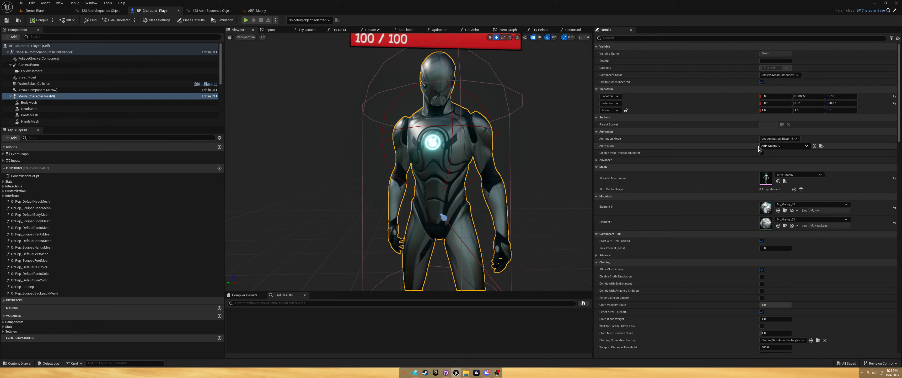
Set the Anim Class of BP_Character_Player's Mesh component to ABP_Jess_Retargeted
click(784, 146)
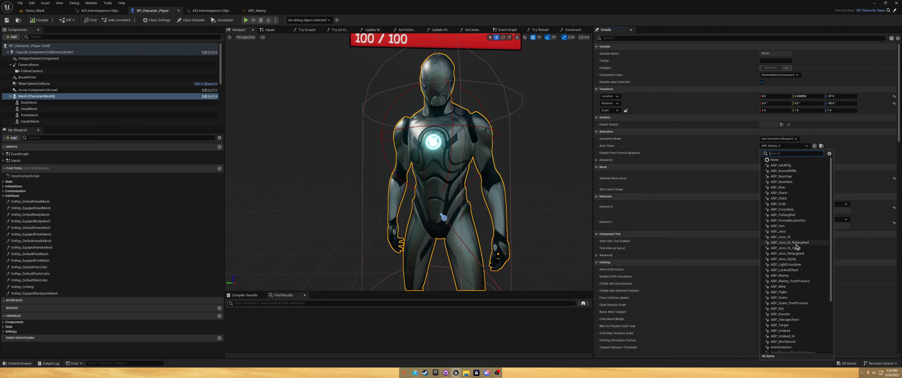
click(796, 254)
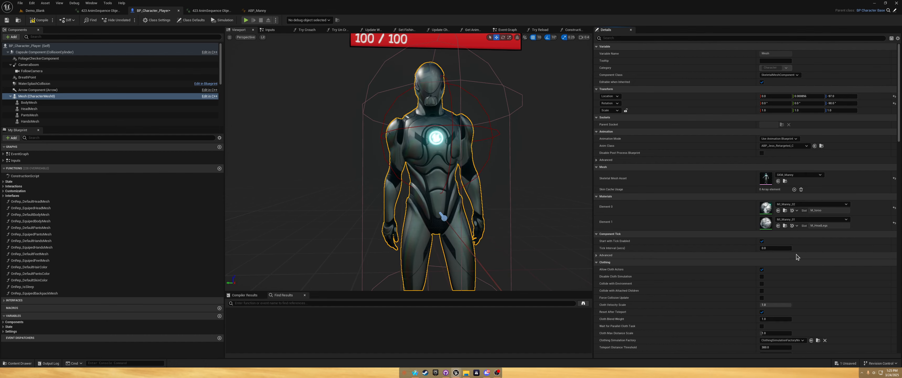
key(s)
right_drag(409, 162, 394, 163)
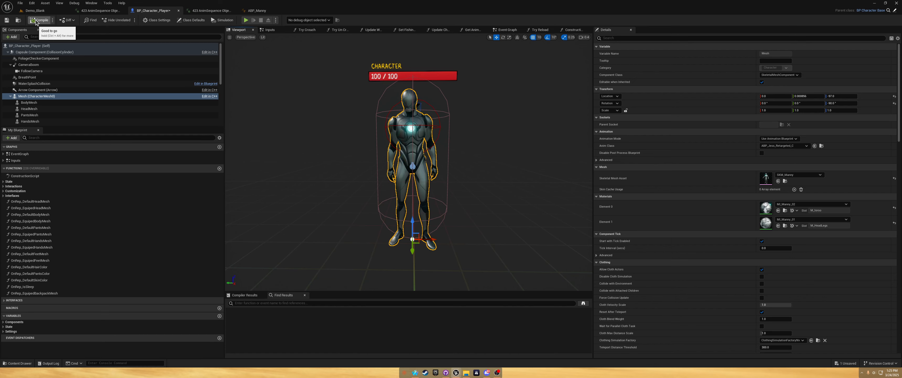
Start a play session in the Demo_Blank level, strafe the character to both sides and make it jump
click(36, 11)
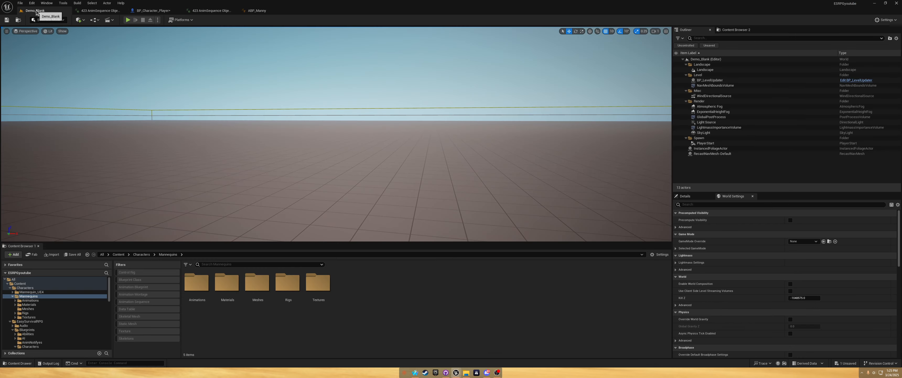
click(127, 20)
click(232, 143)
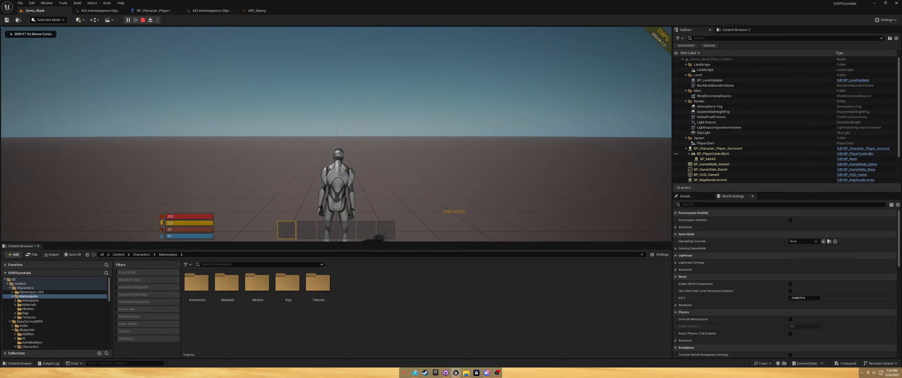
key(a)
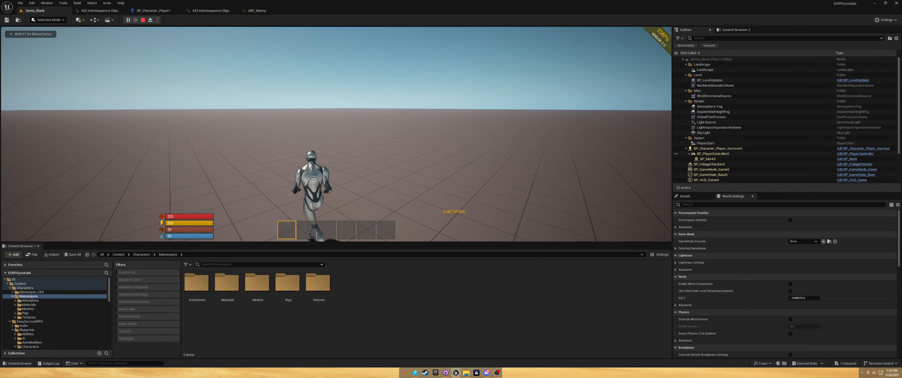
key(d)
key(space)
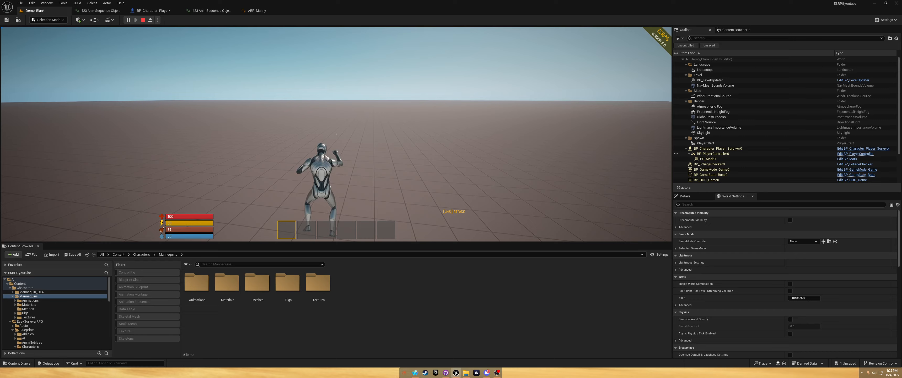
key(space)
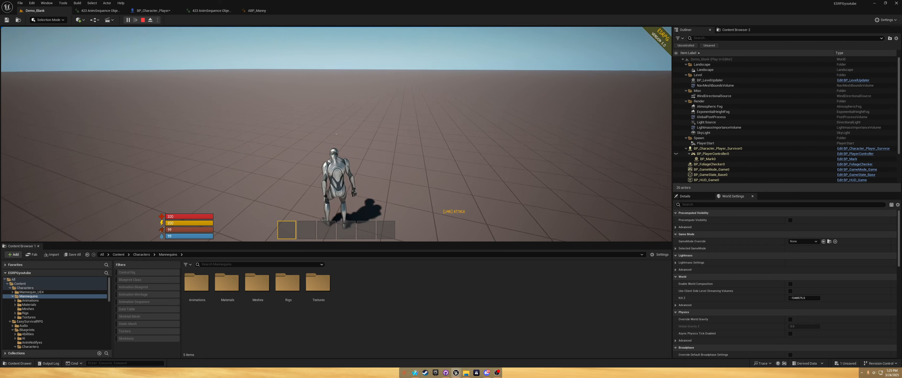
Test running forward, jumping and a bare-handed attack with the character, and end the play session
key(w)
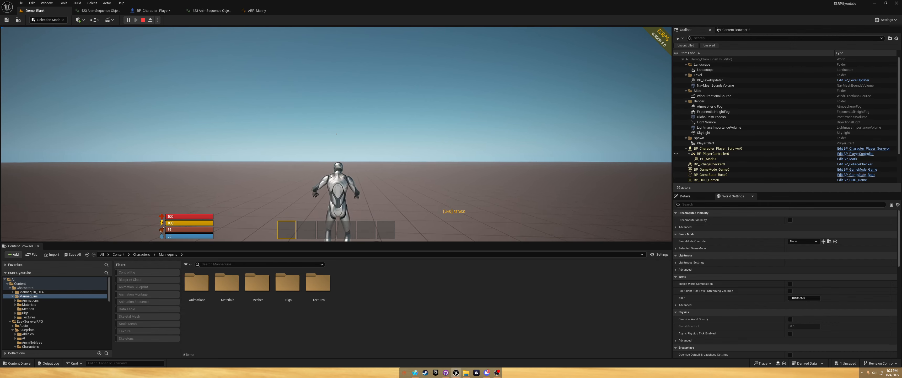
key(space)
key(w)
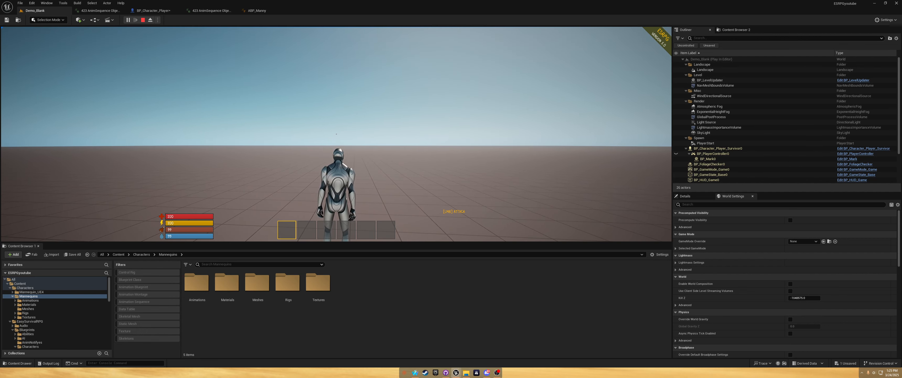
key(w)
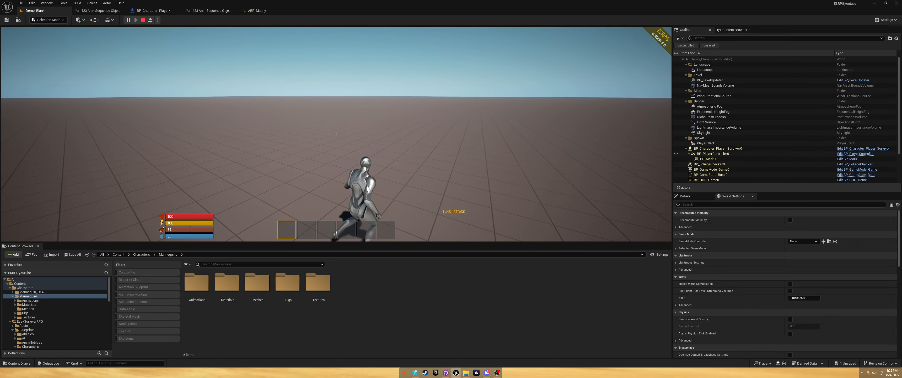
key(space)
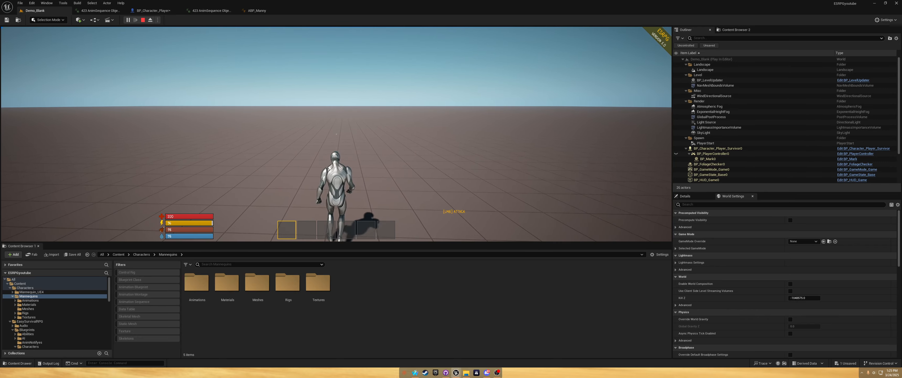
click(336, 134)
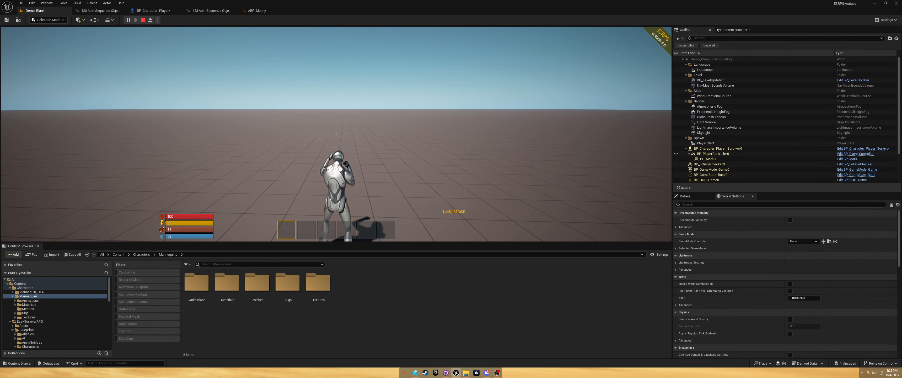
key(Escape)
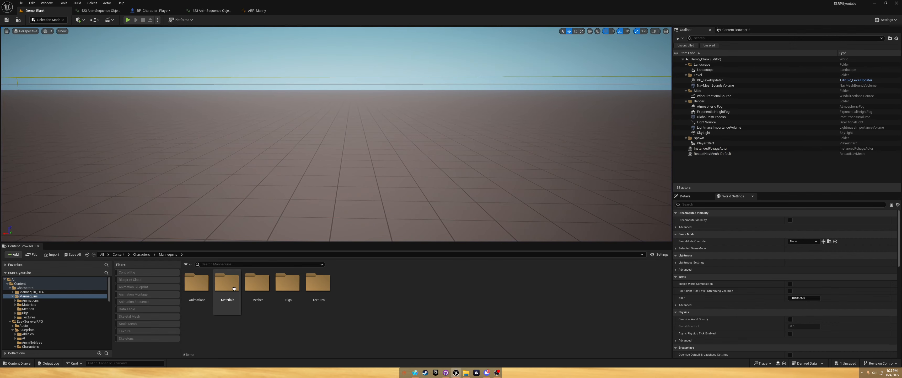
Search BP_Character_Player's blueprint members for "anim" and select the FirstAttackAnims variable
click(159, 13)
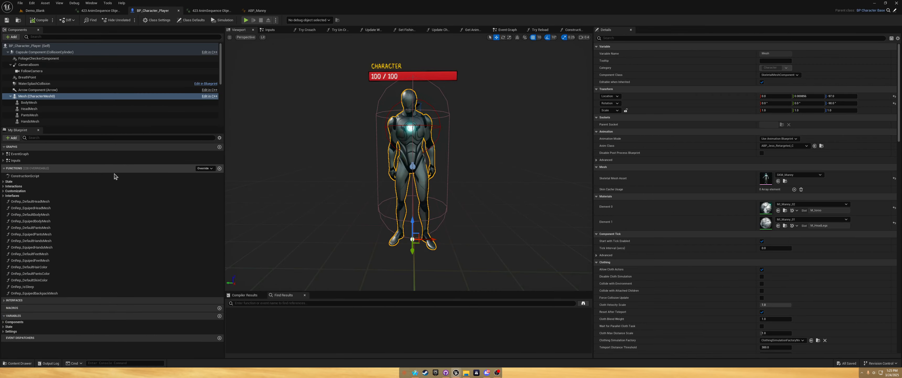
click(109, 138)
text(anim)
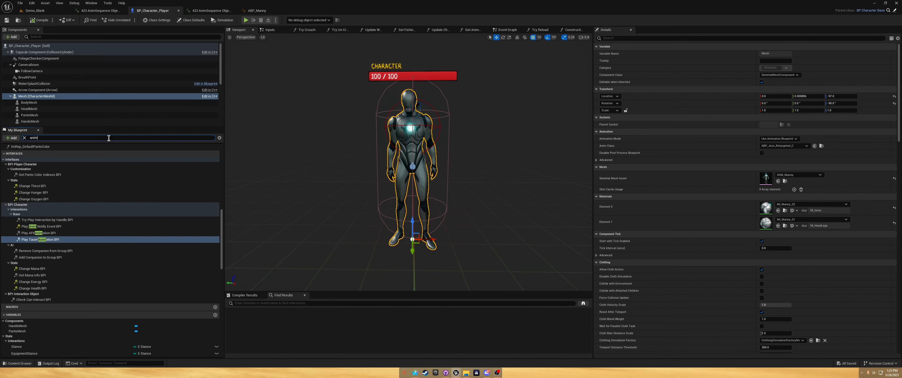
click(52, 278)
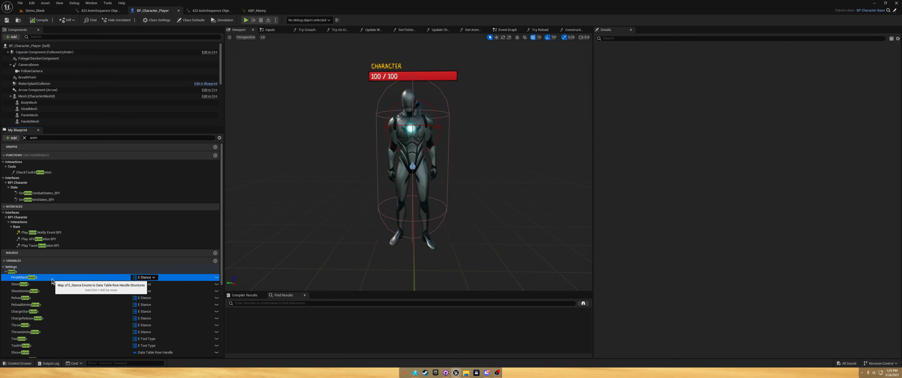
Expand the Common entry of the First Attack Anims map, and locate and open its DT_Animations_Player data table
click(597, 138)
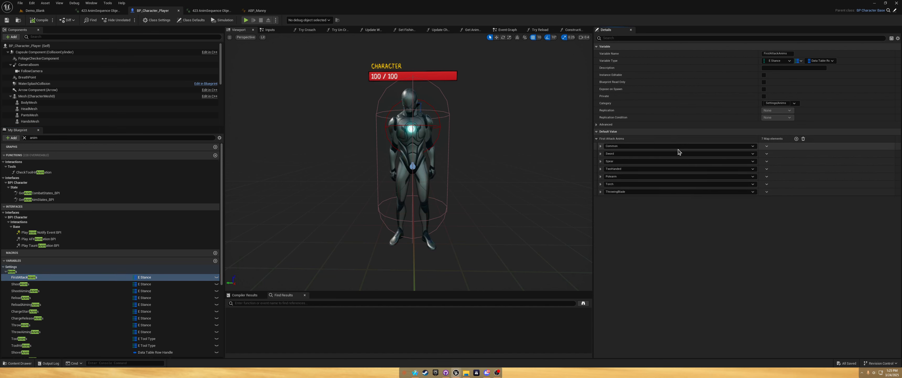
click(600, 146)
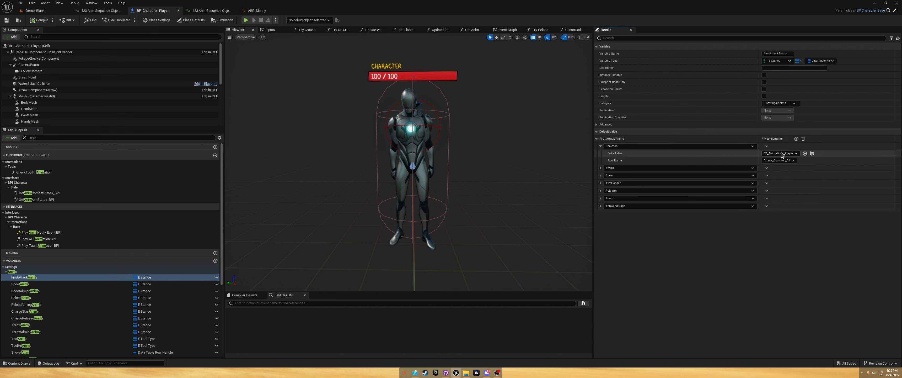
click(811, 154)
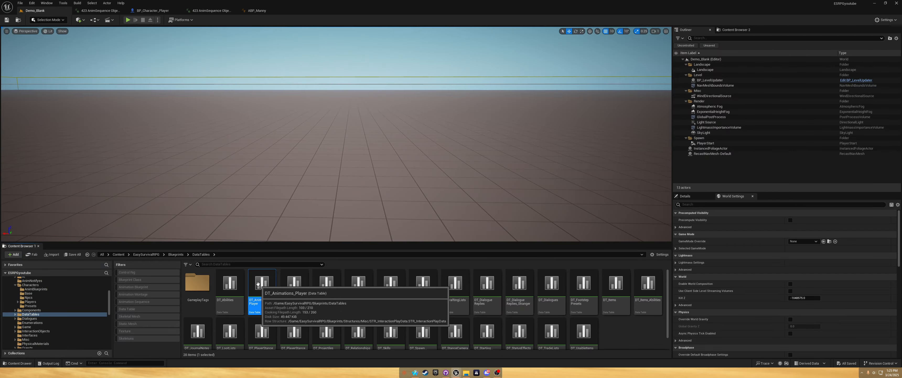
double_click(262, 307)
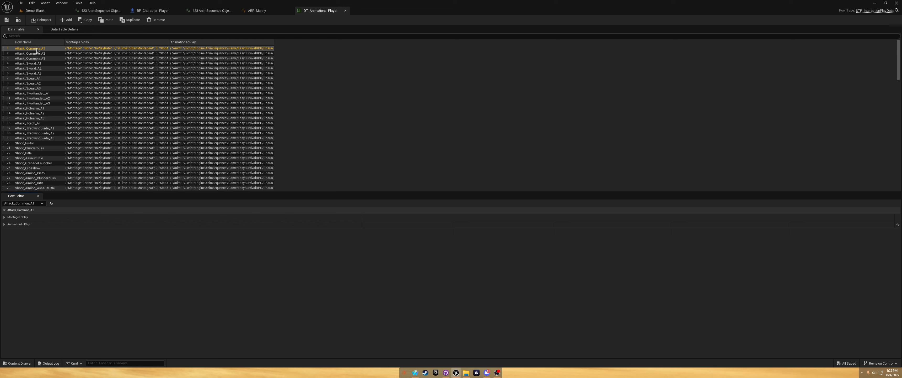
Look through the first attack rows and expand the MontageToPlay and AnimationToPlay settings of Attack_Common_A1
click(38, 54)
click(38, 59)
click(37, 64)
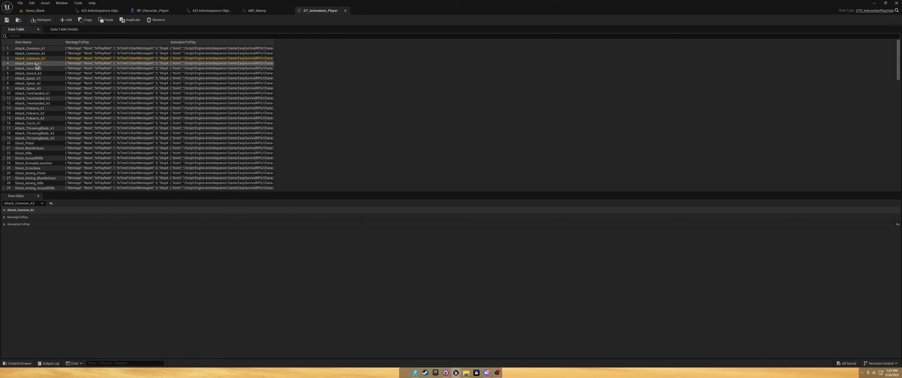
click(37, 49)
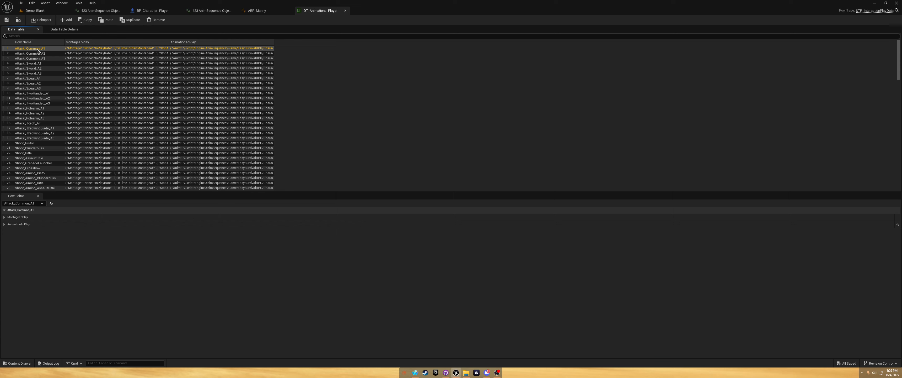
click(4, 210)
click(5, 210)
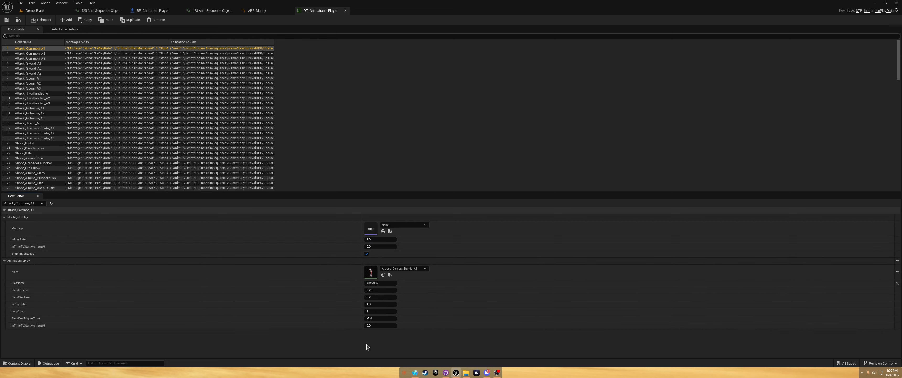
Set the AnimationToPlay Anim of the Attack_Common_A1 row to A_Jess_Combat_Hands_A1_Retargeted
click(424, 269)
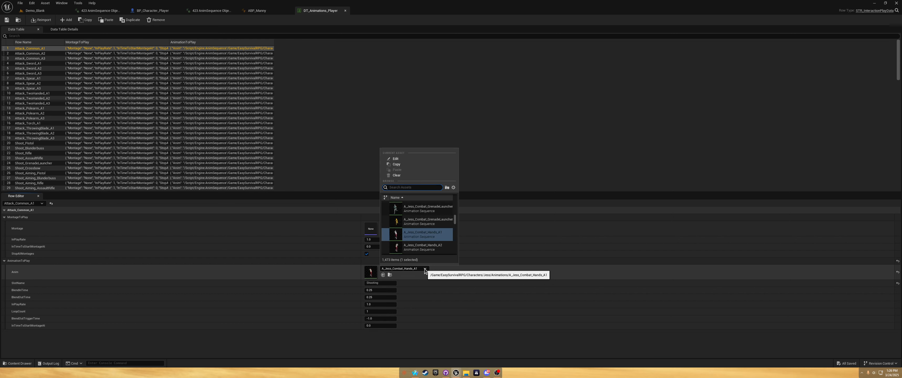
scroll(437, 250, down, 1)
mouse_move(437, 250)
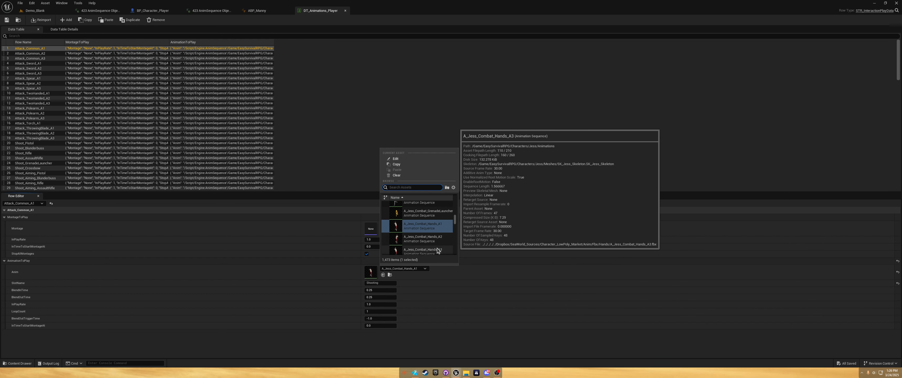
scroll(437, 250, down, 2)
scroll(431, 242, down, 2)
mouse_move(422, 232)
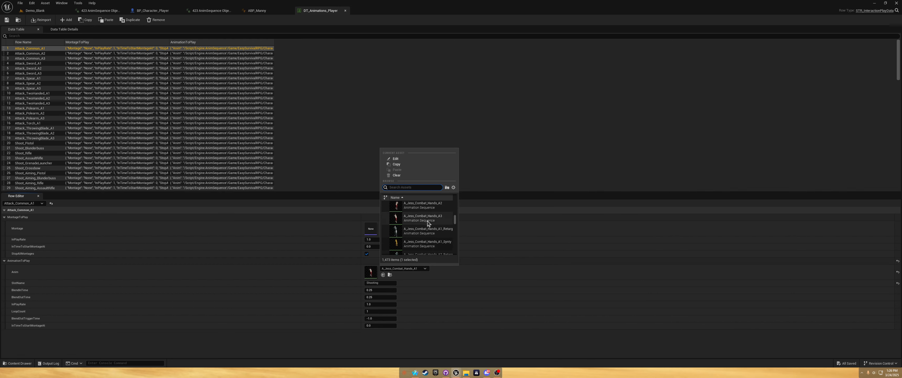
click(433, 231)
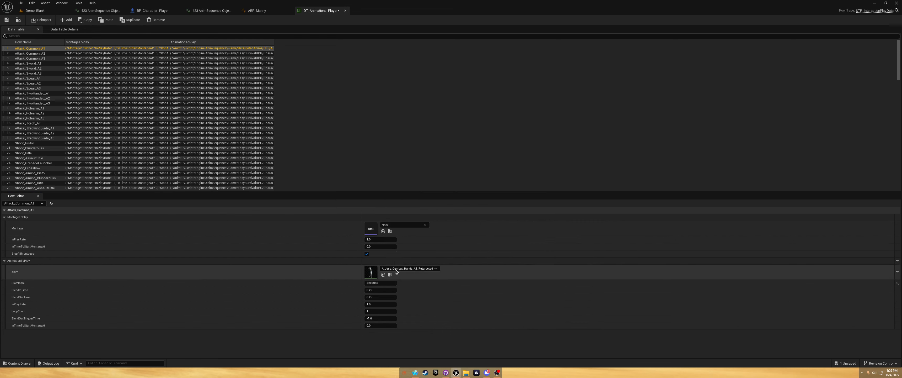
Set the AnimationToPlay Anim of the Attack_Common_A2 row to A_Jess_Combat_Hands_A2_Retargeted
click(35, 54)
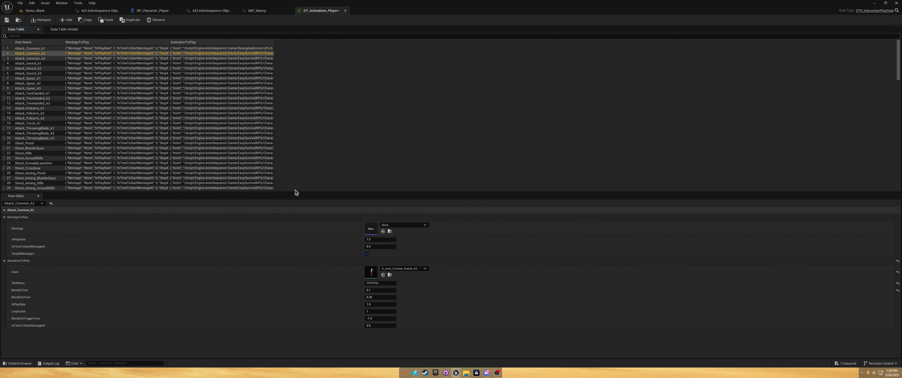
click(418, 268)
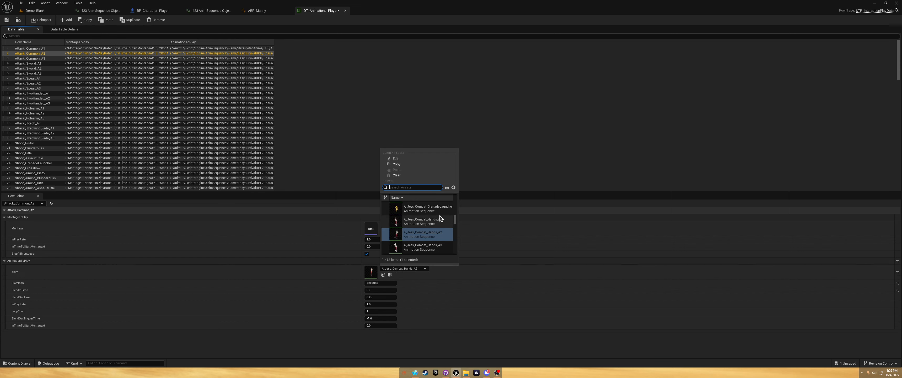
scroll(436, 220, down, 2)
scroll(438, 224, down, 2)
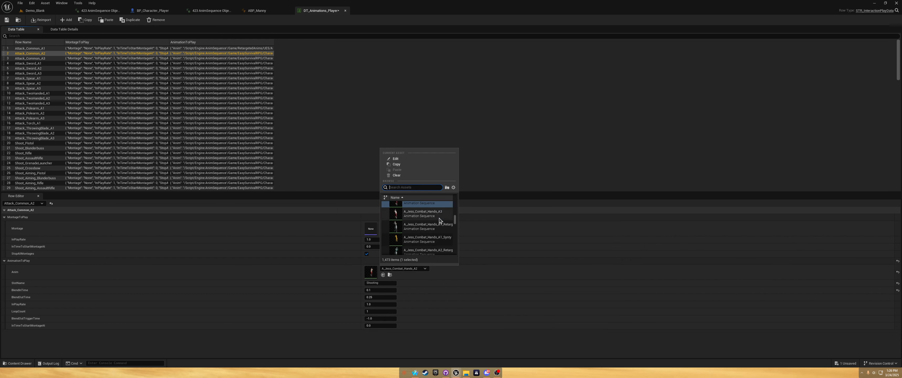
click(434, 247)
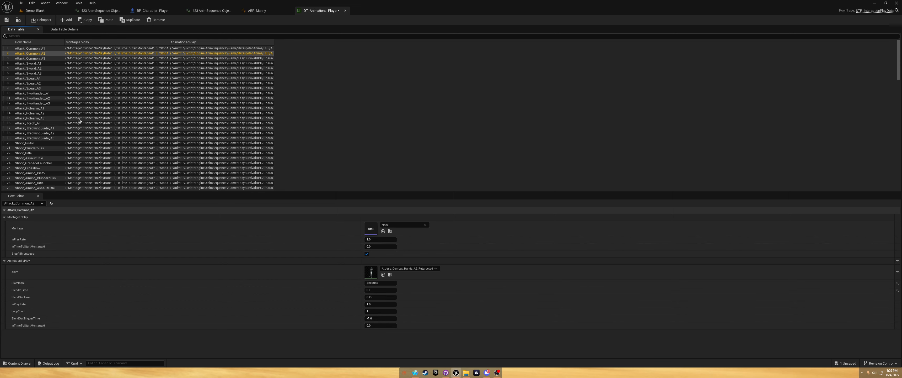
Set the AnimationToPlay Anim of the Attack_Common_A3 row to A_Jess_Combat_Hands_A3_Retargeted and save the data table
click(35, 58)
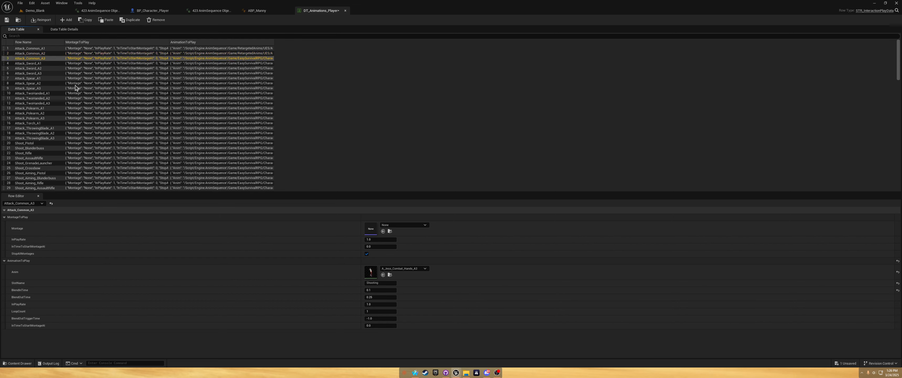
click(417, 268)
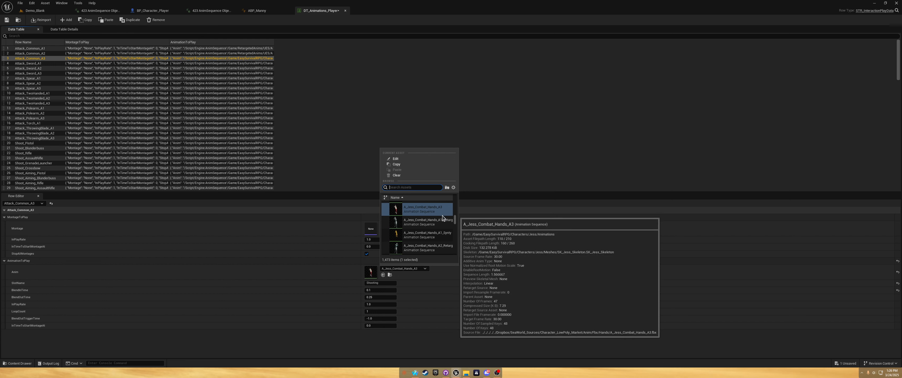
scroll(442, 224, down, 3)
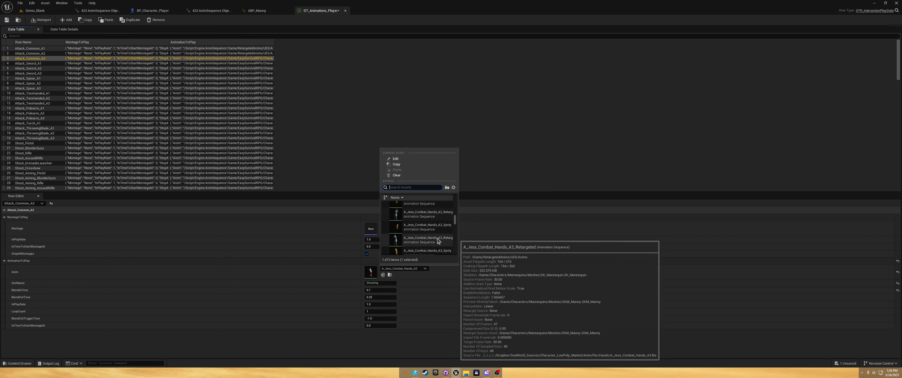
click(436, 239)
click(6, 20)
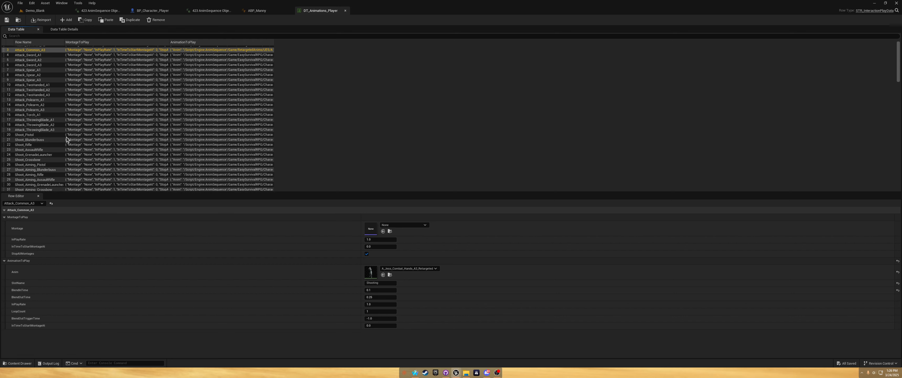
Play the Demo_Blank level and test several bare-handed attacks with the character
click(35, 10)
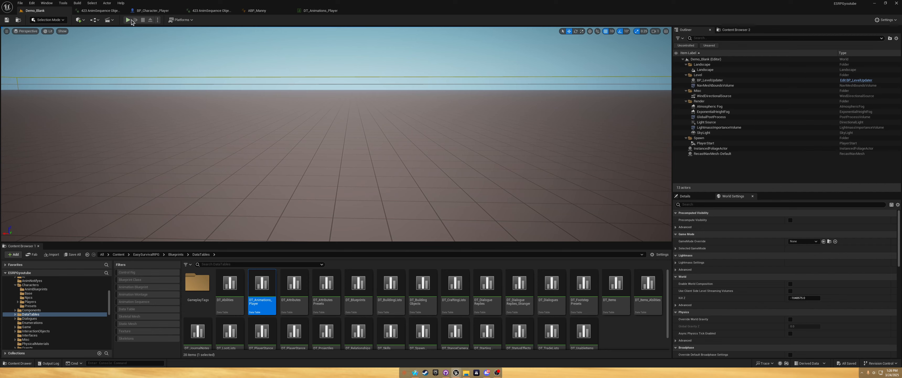
click(128, 20)
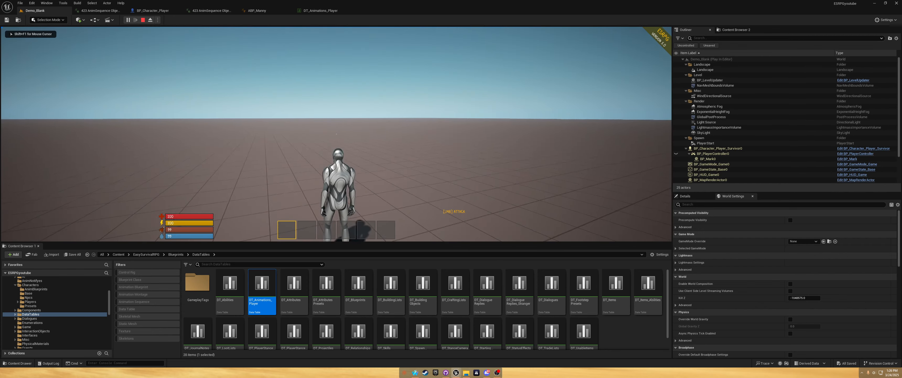
click(336, 134)
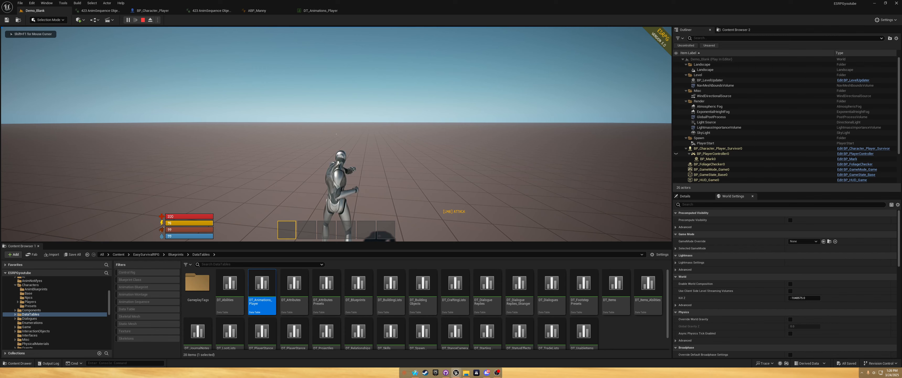
click(337, 134)
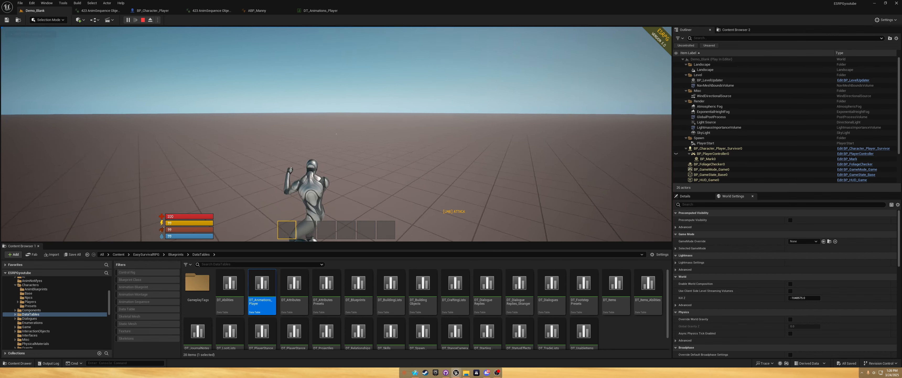
click(336, 133)
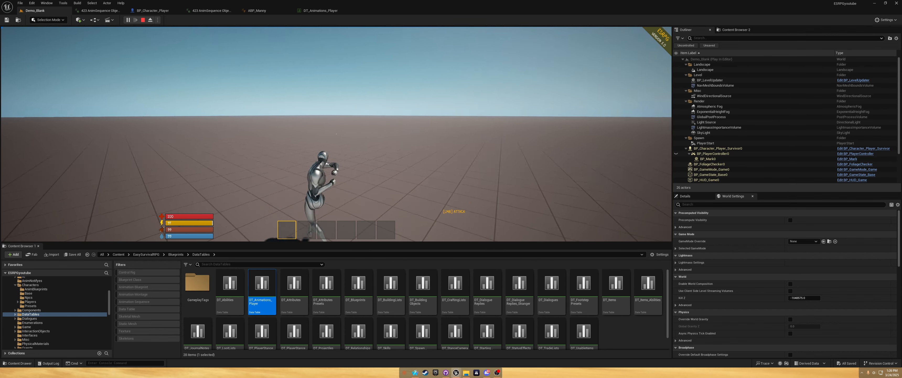